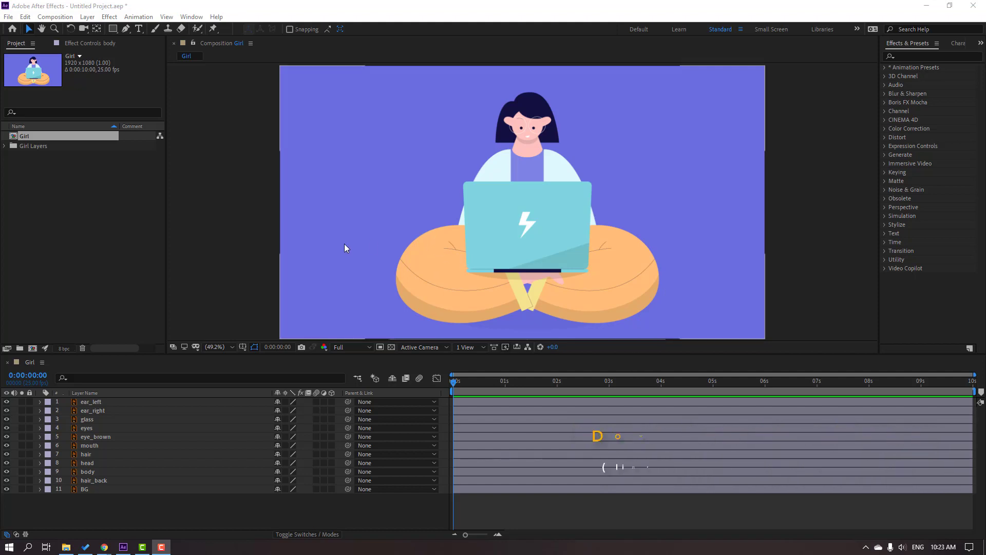
Select the eight face layers, from ear_left down through head.
left_click(208, 517)
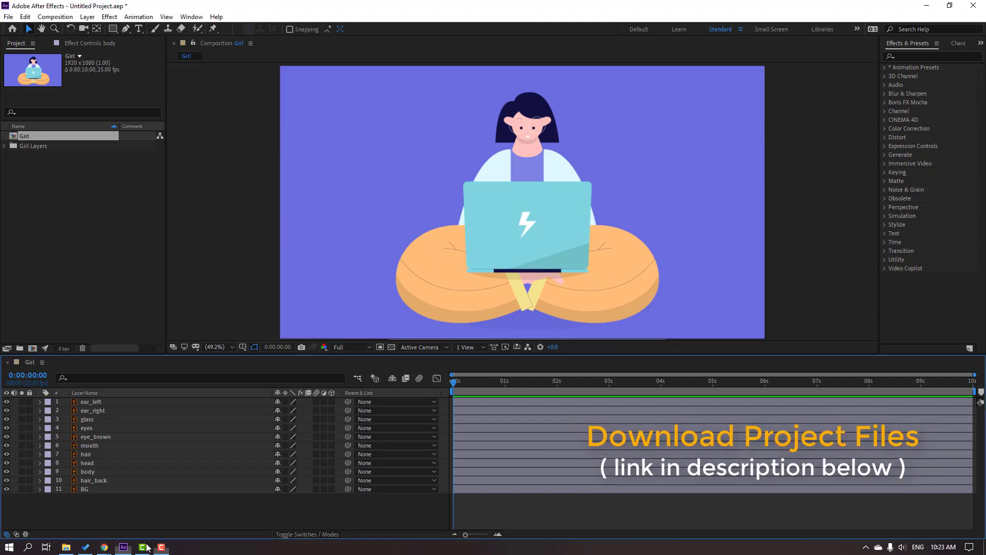
left_click(87, 402)
left_click(100, 413, "ctrl")
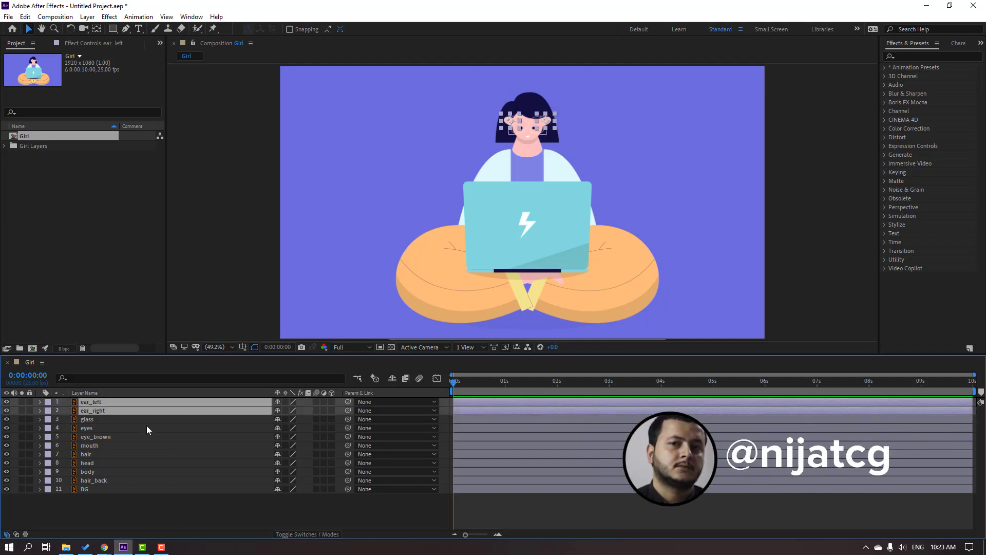
left_click(100, 420, "ctrl")
left_click(94, 428, "ctrl")
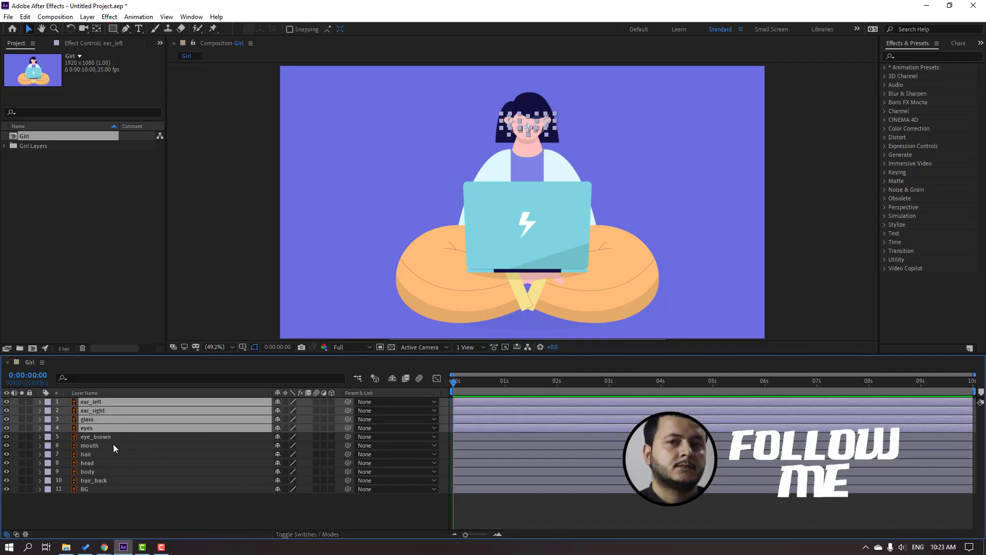
left_click(112, 437, "ctrl")
left_click(92, 446, "ctrl")
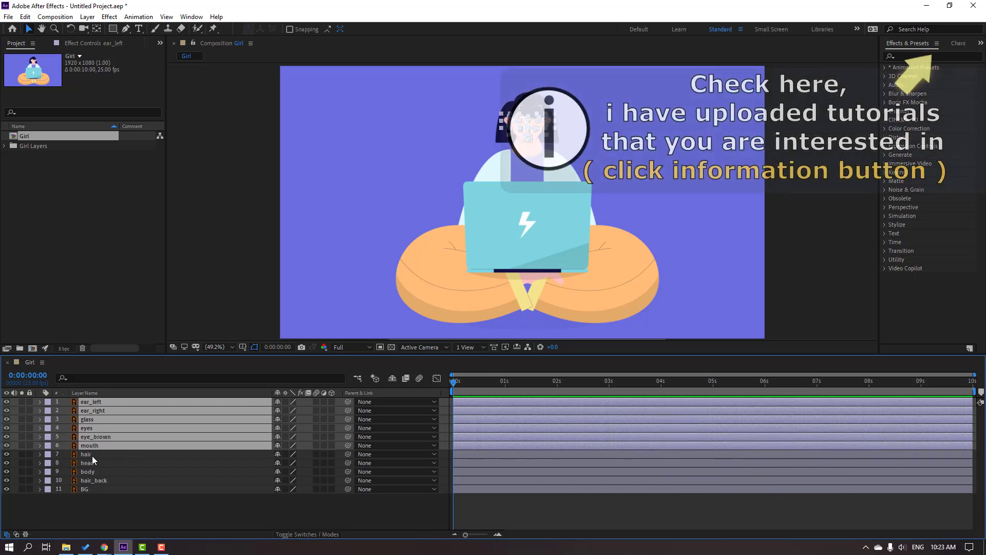
left_click(91, 455, "ctrl")
left_click(100, 463, "ctrl")
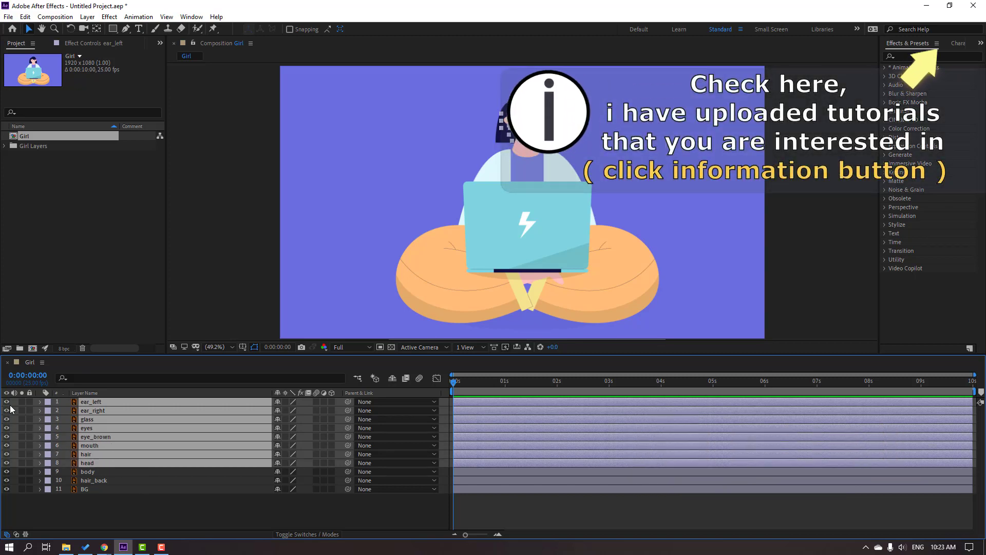
Pre-compose the selected layers into a new composition named 'head'.
right_click(96, 430)
left_click(114, 386)
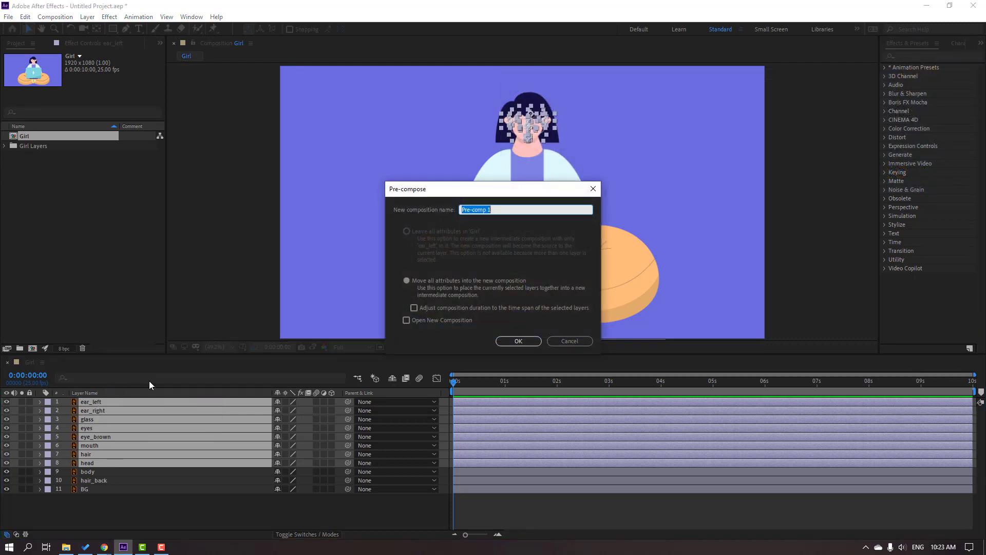
type("head")
key("Return")
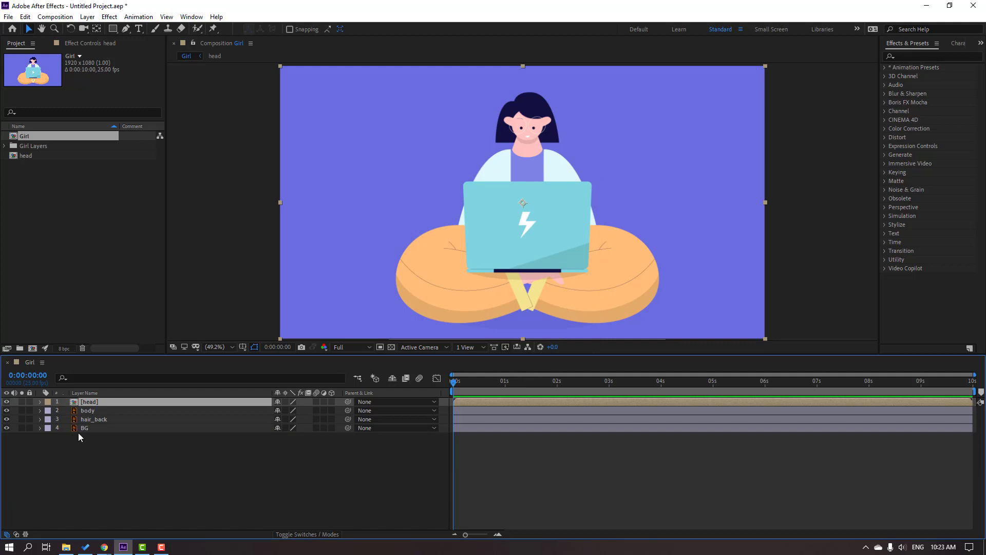
Solo hair_back and move its anchor point up to the top of the hair.
left_click(97, 420)
left_click(22, 419)
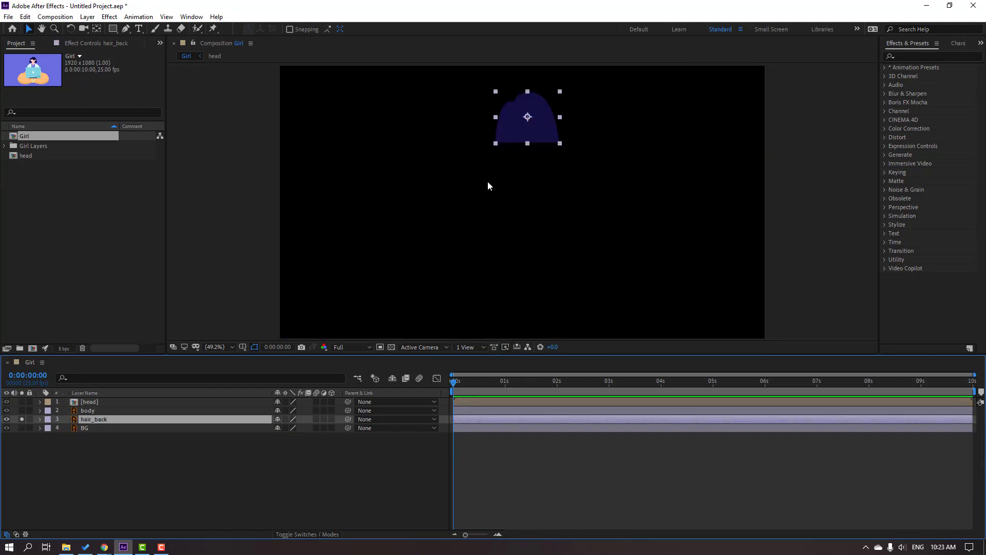
scroll(540, 118, "up", 4)
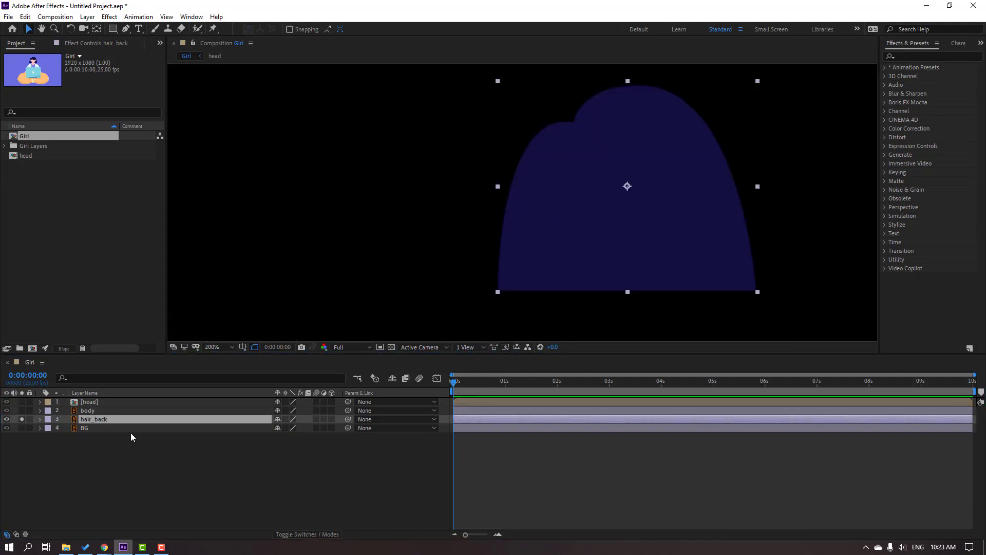
left_click(96, 31)
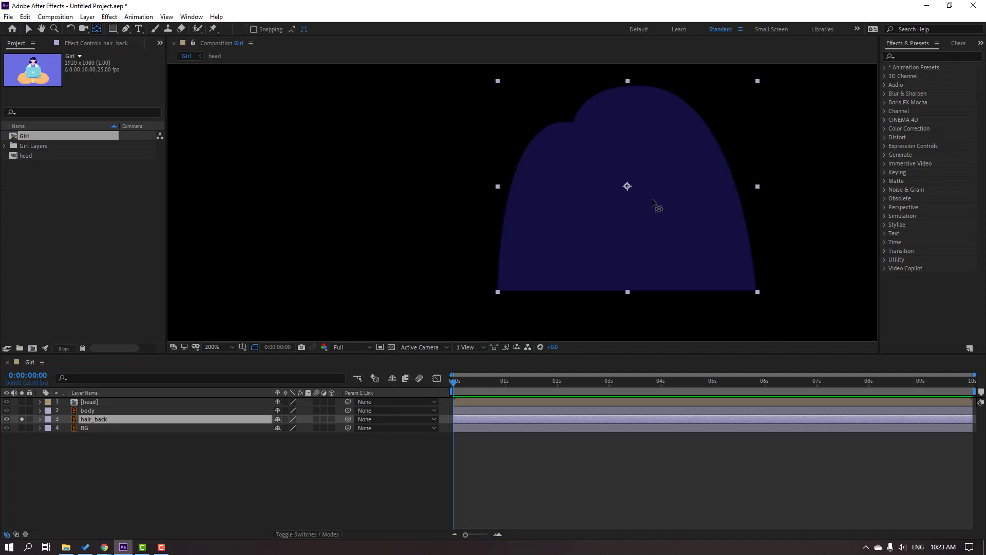
left_click_drag(627, 186, 623, 120)
left_click_drag(642, 174, 539, 163)
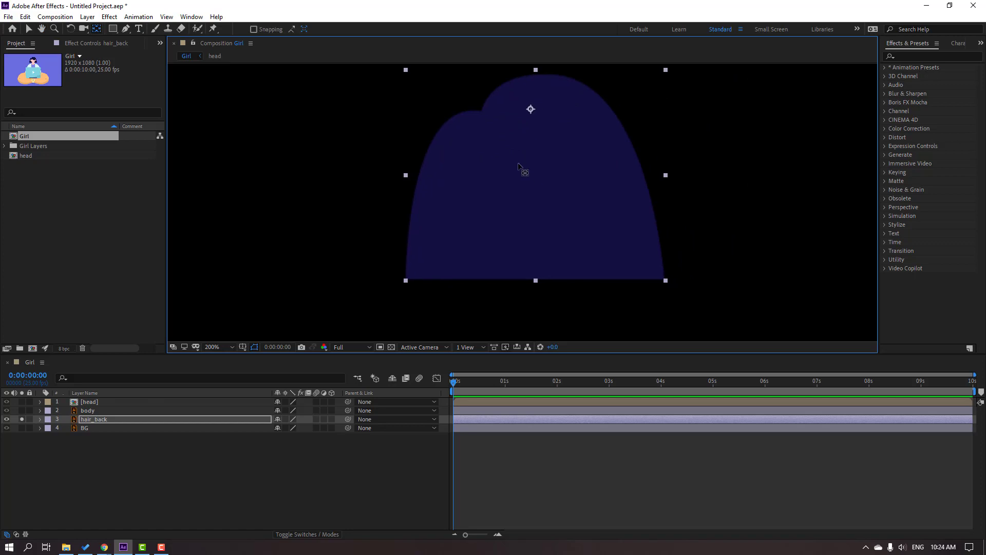
Parent hair_back to the head precomp and unsolo it to show the full character.
left_click(26, 28)
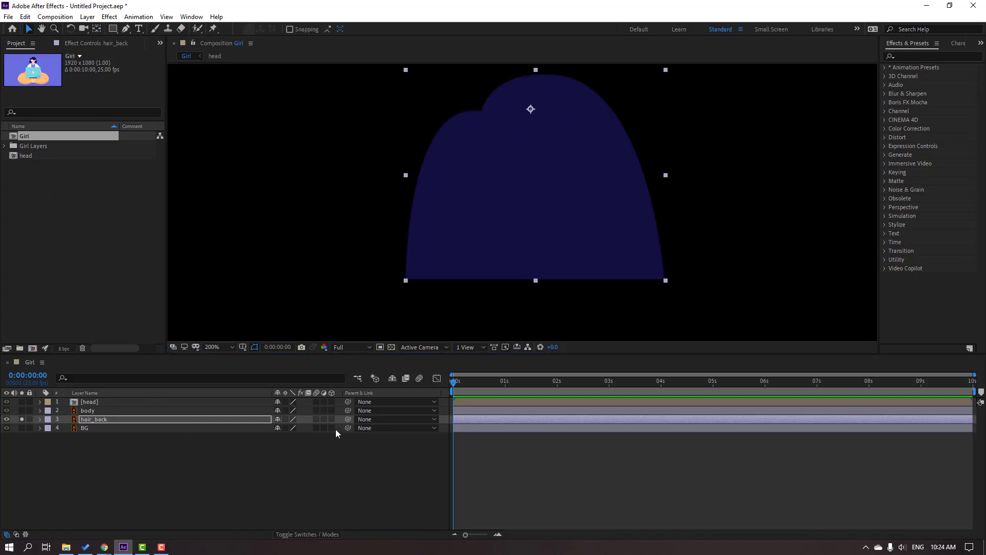
left_click_drag(347, 417, 85, 403)
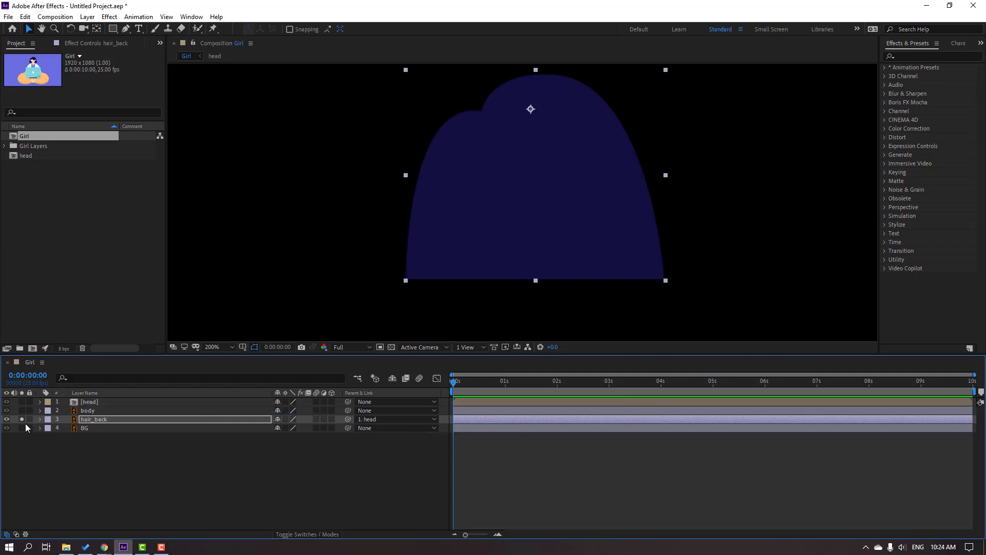
left_click(21, 419)
left_click(135, 468)
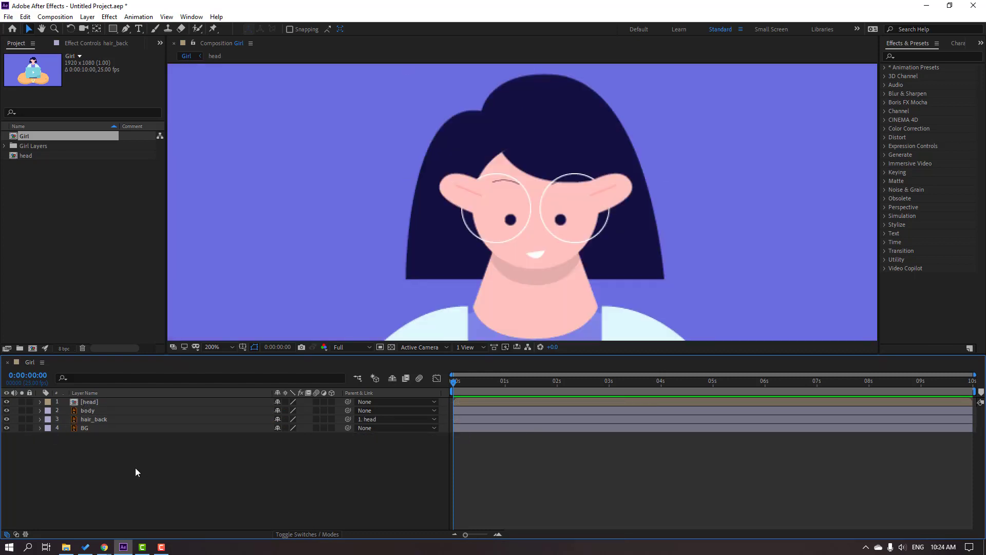
Open the head precomp and add a Null Object to it.
left_click(91, 403)
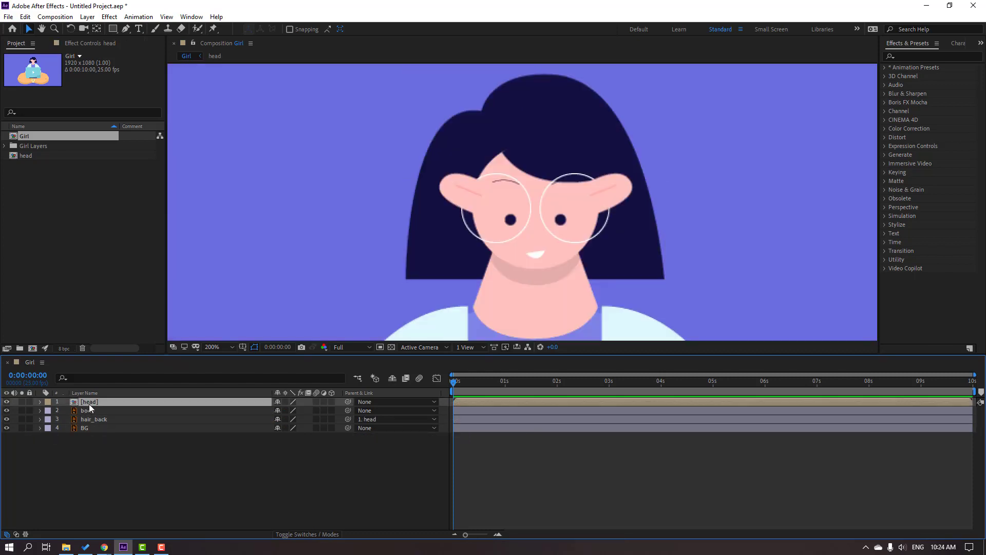
double_click(90, 405)
left_click(652, 164)
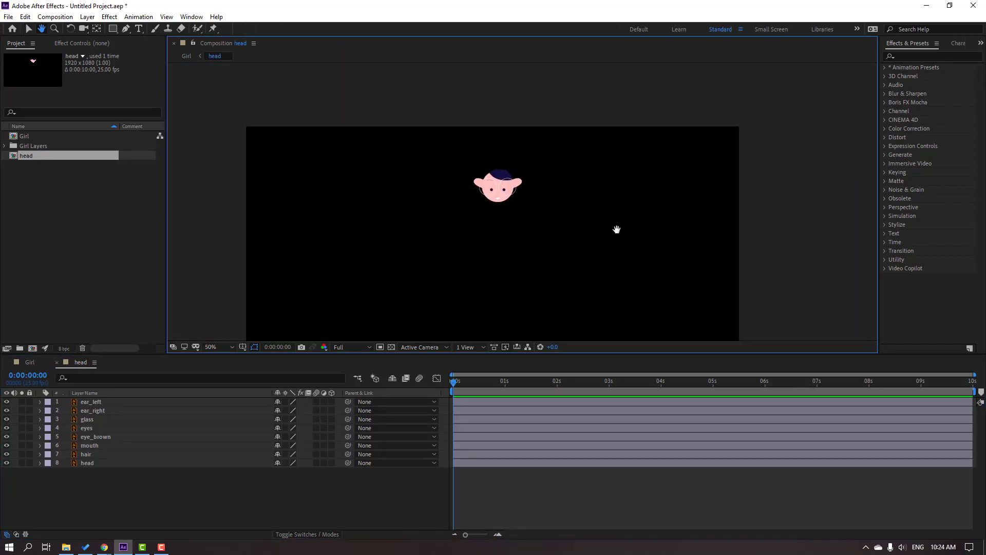
right_click(141, 501)
mouse_move(241, 387)
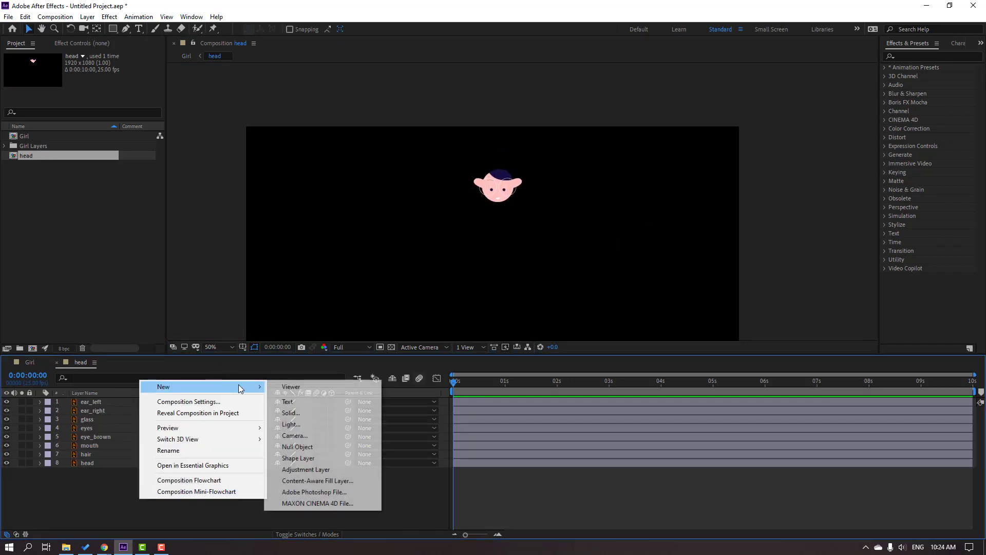
left_click(319, 447)
Parent all eight face layers to the null and scale it up to about 256%.
left_click_drag(127, 502, 97, 411)
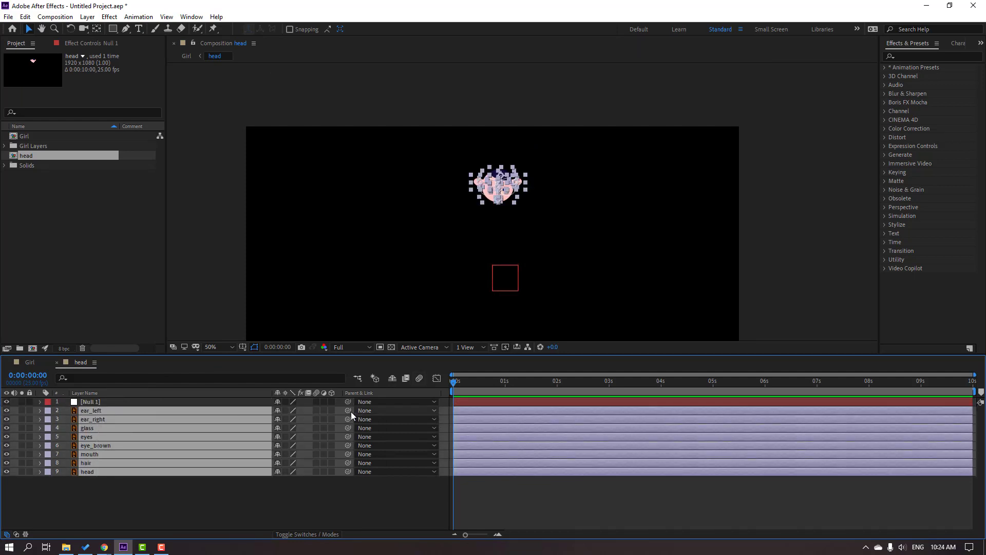
left_click_drag(348, 411, 94, 404)
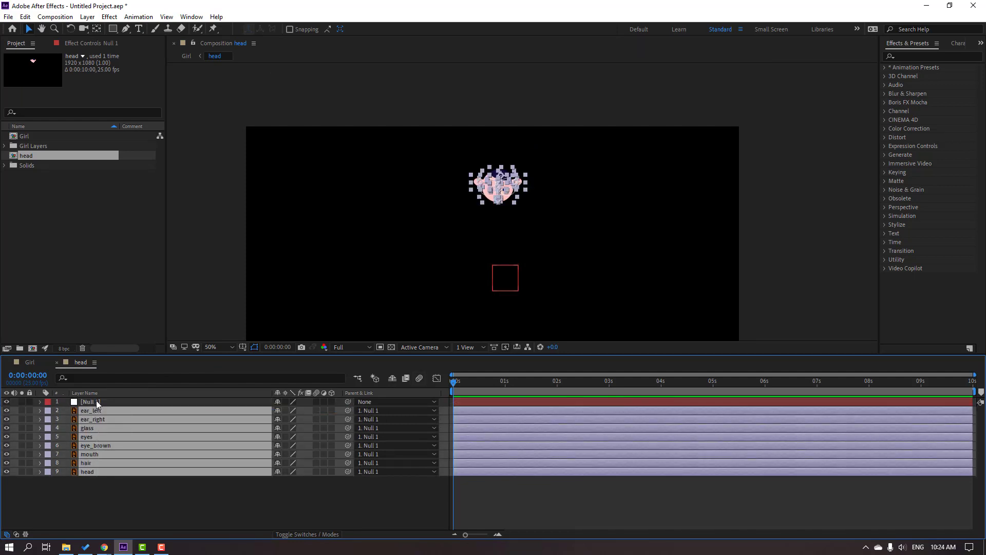
left_click(97, 400)
key("s")
left_click_drag(289, 410, 369, 410)
Move the face parts toward the centre, show the transparency grid, and delete the helper null.
scroll(535, 221, "down", 4)
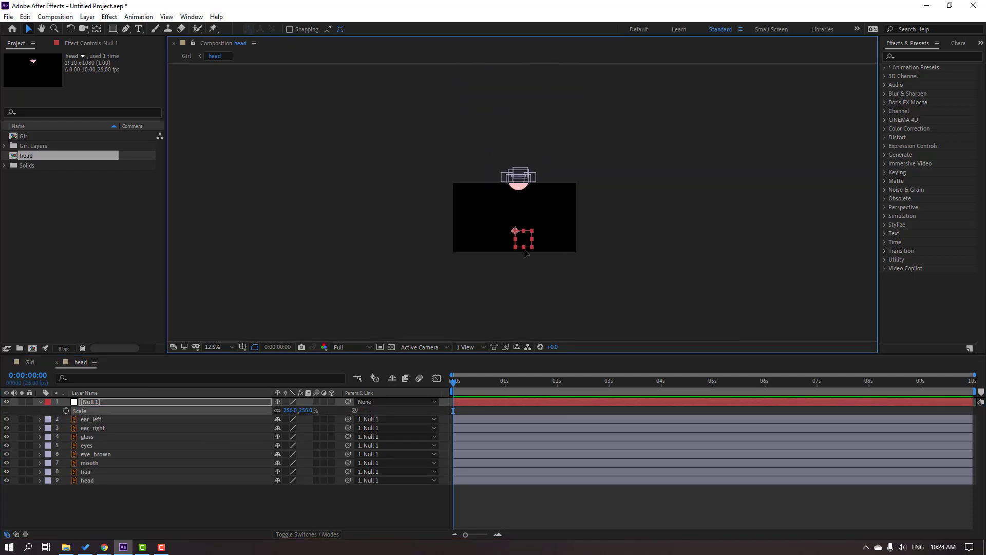
left_click_drag(525, 252, 525, 291)
scroll(453, 352, "up", 2)
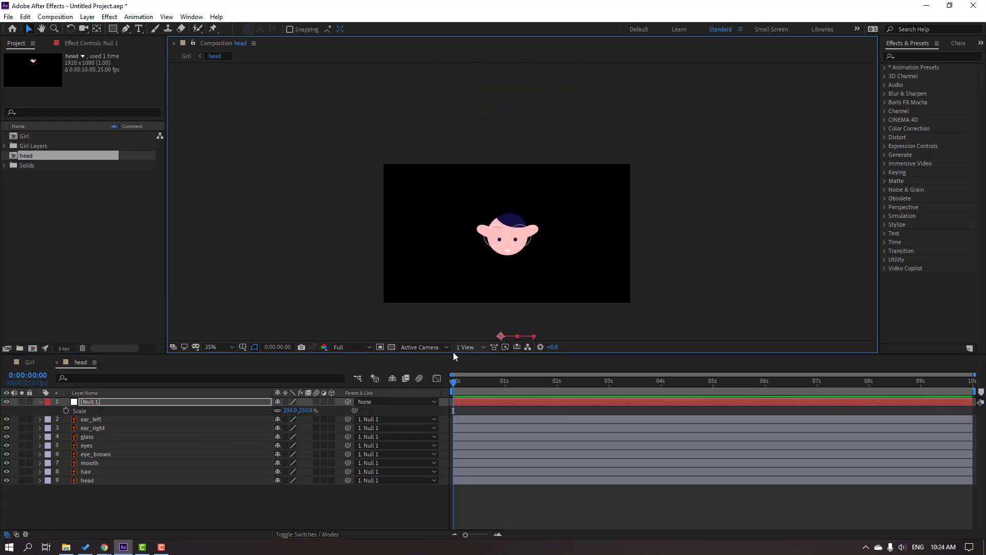
left_click(391, 347)
scroll(510, 280, "down", 1)
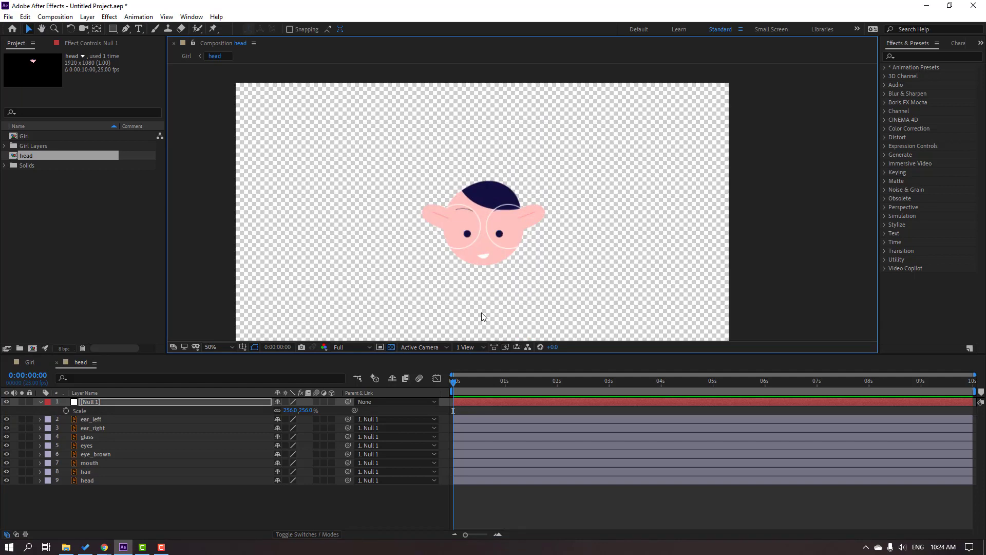
key("Delete")
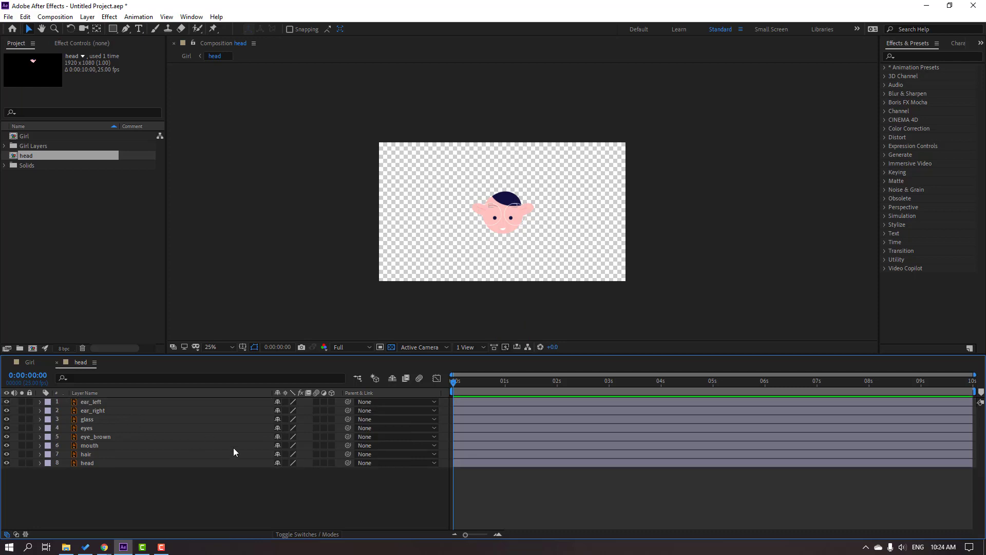
Draw a region of interest around the head and crop the comp to it, 548 × 440.
left_click(380, 347)
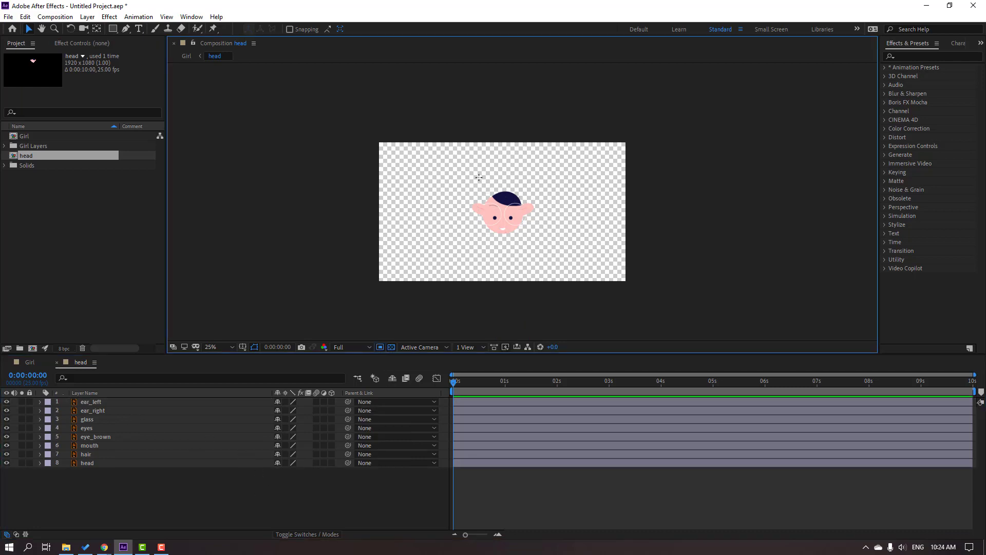
left_click_drag(468, 181, 541, 240)
left_click(55, 17)
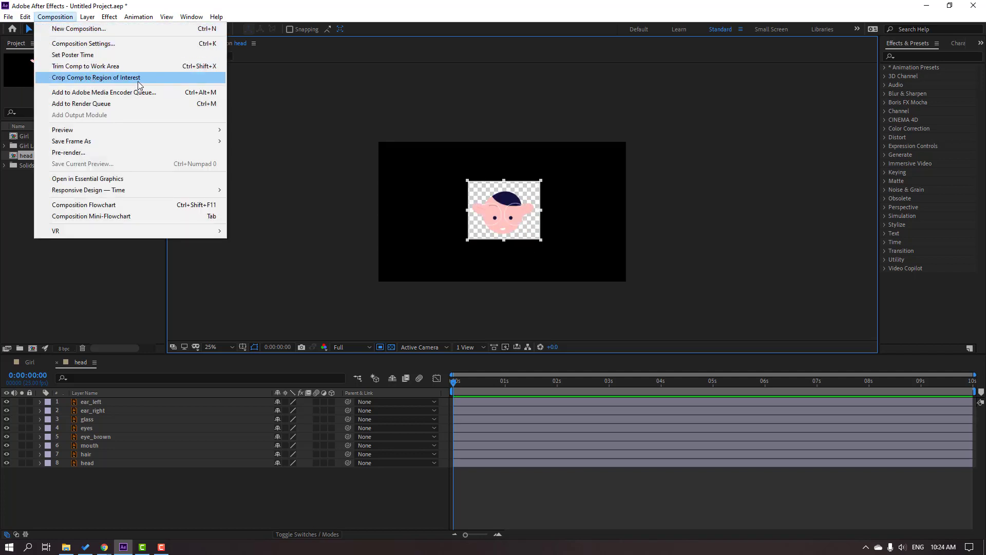
left_click(96, 78)
key("slash")
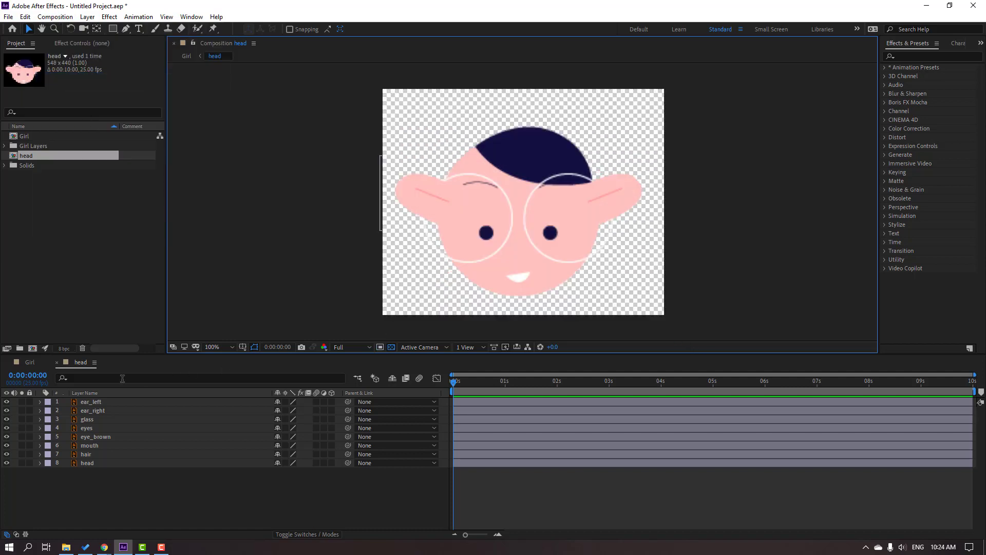
In the Girl comp, move the head up and set its scale to 60%.
left_click(28, 363)
scroll(593, 228, "down", 2)
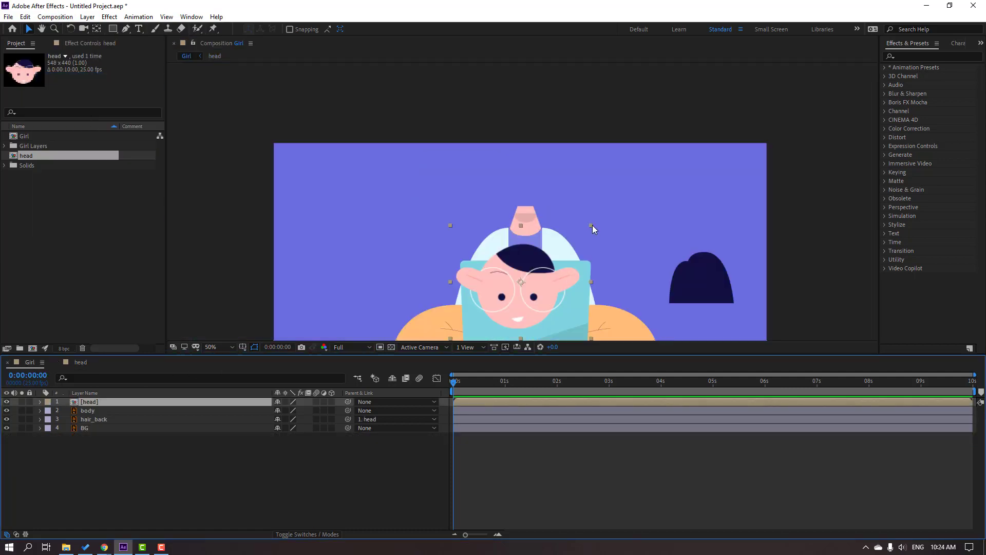
left_click_drag(509, 304, 514, 212)
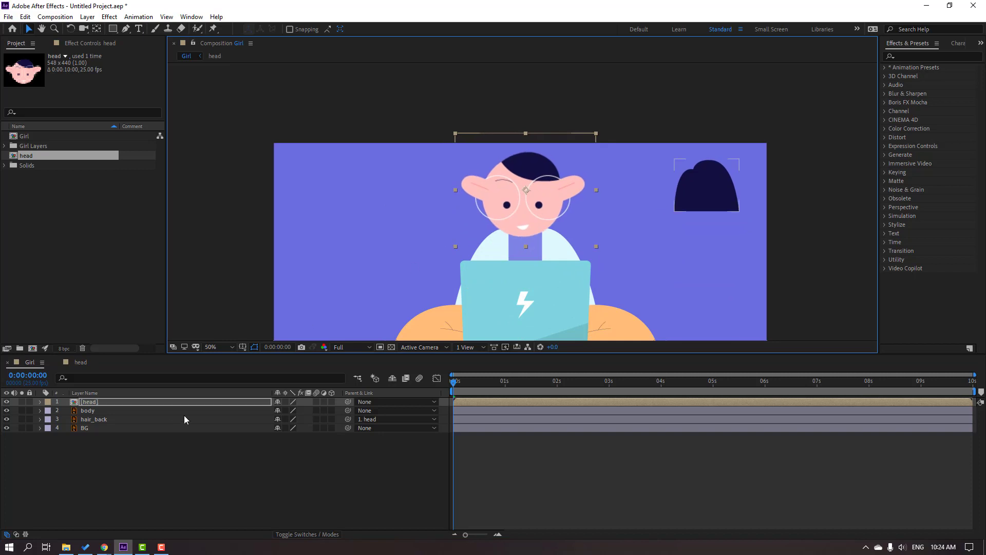
key("s")
left_click_drag(291, 410, 271, 410)
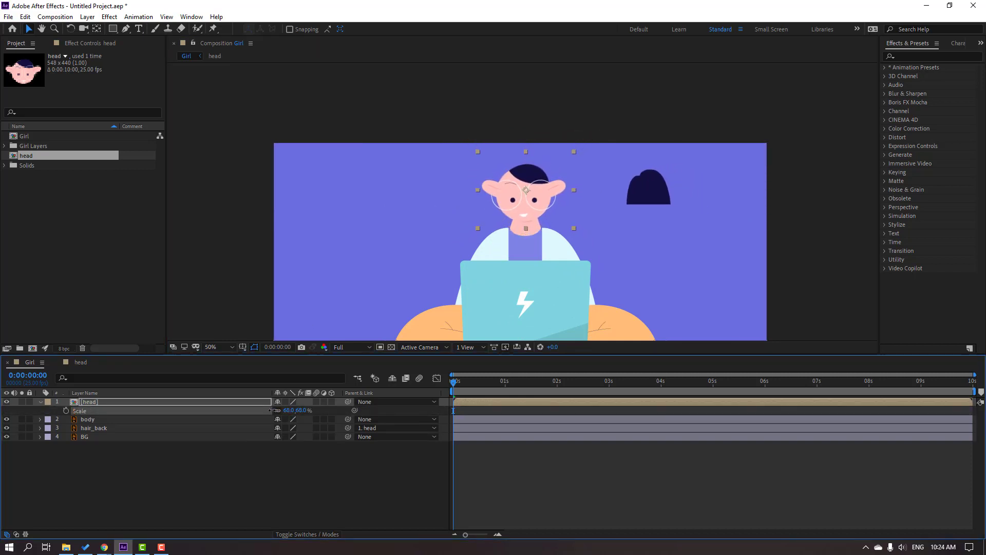
key("slash")
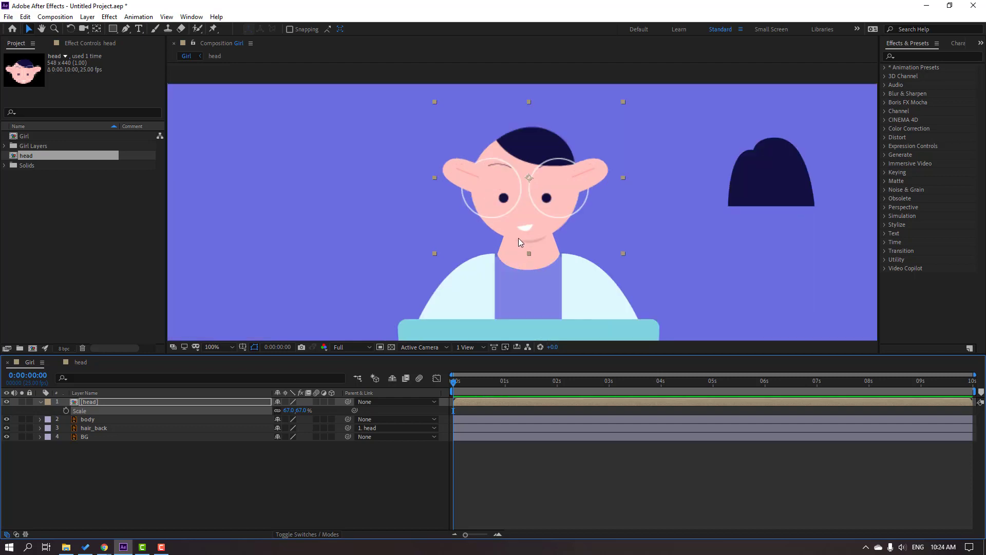
left_click(288, 410)
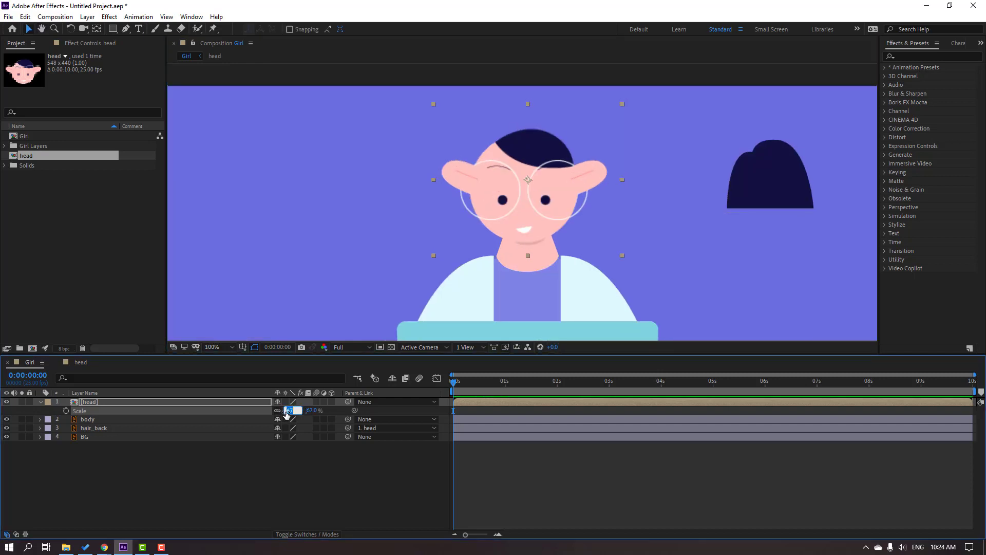
type("60")
key("Return")
left_click_drag(531, 209, 534, 210)
Move the back hair behind the head and scale it to 200%.
left_click(744, 205)
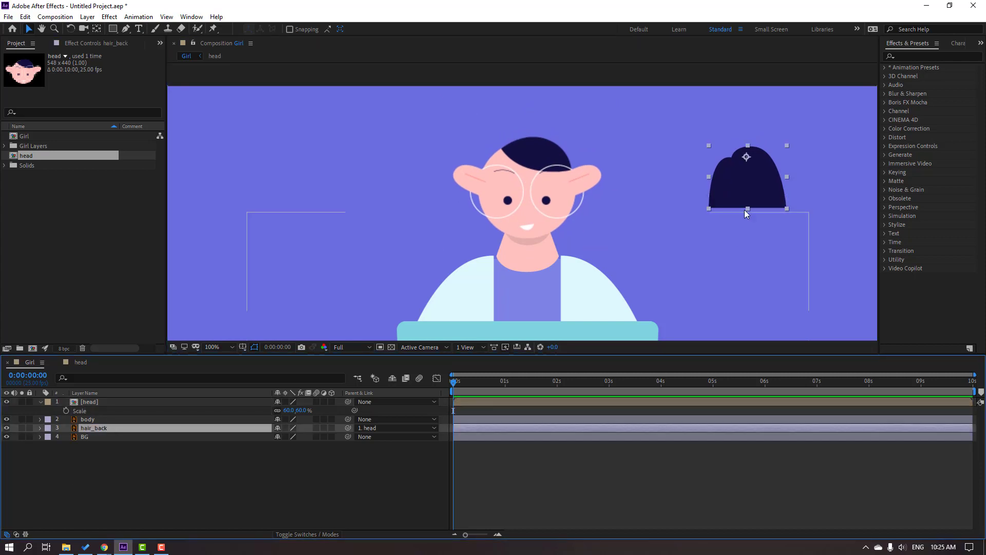
left_click_drag(745, 206, 329, 180)
key("s")
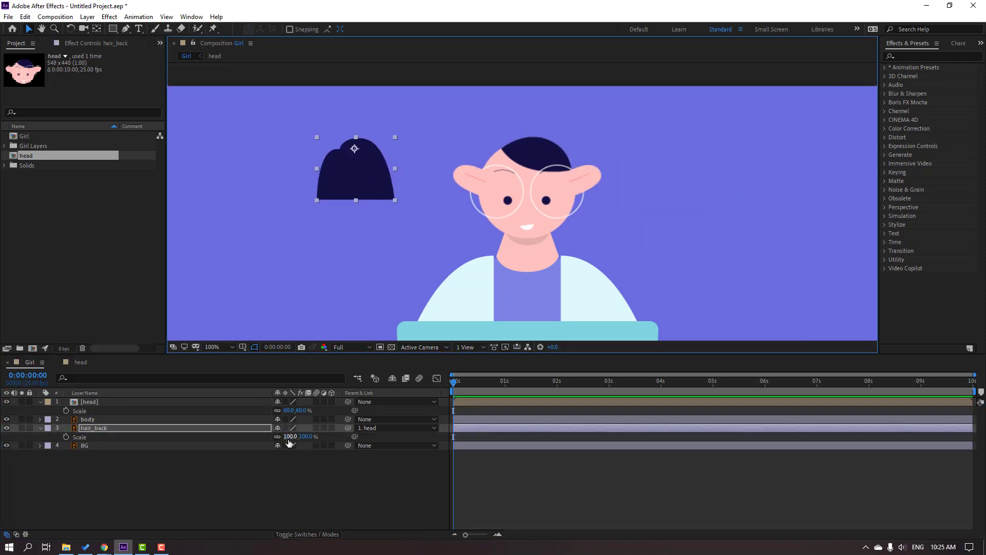
left_click_drag(289, 443, 315, 443)
left_click_drag(340, 199, 510, 202)
left_click_drag(288, 436, 311, 434)
left_click_drag(543, 268, 541, 254)
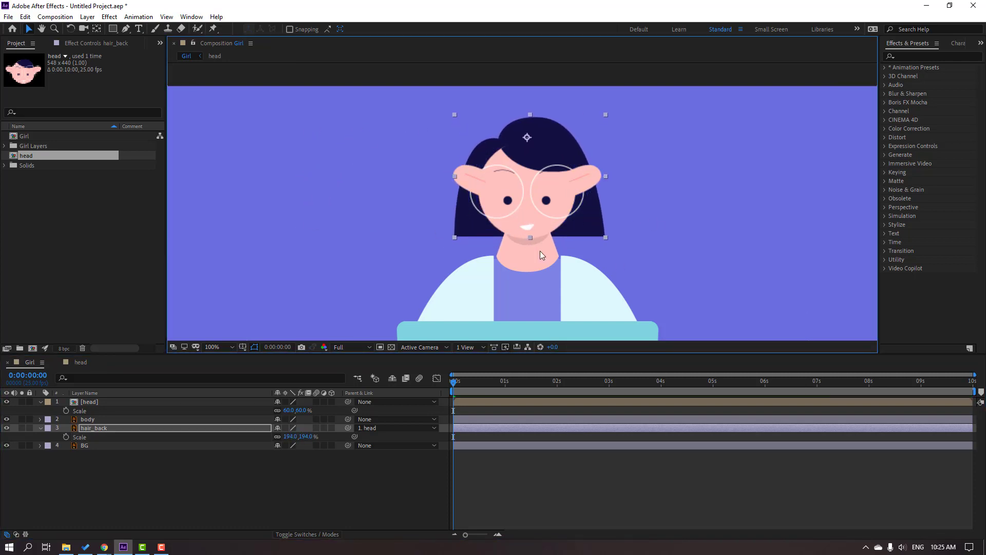
left_click_drag(286, 436, 292, 436)
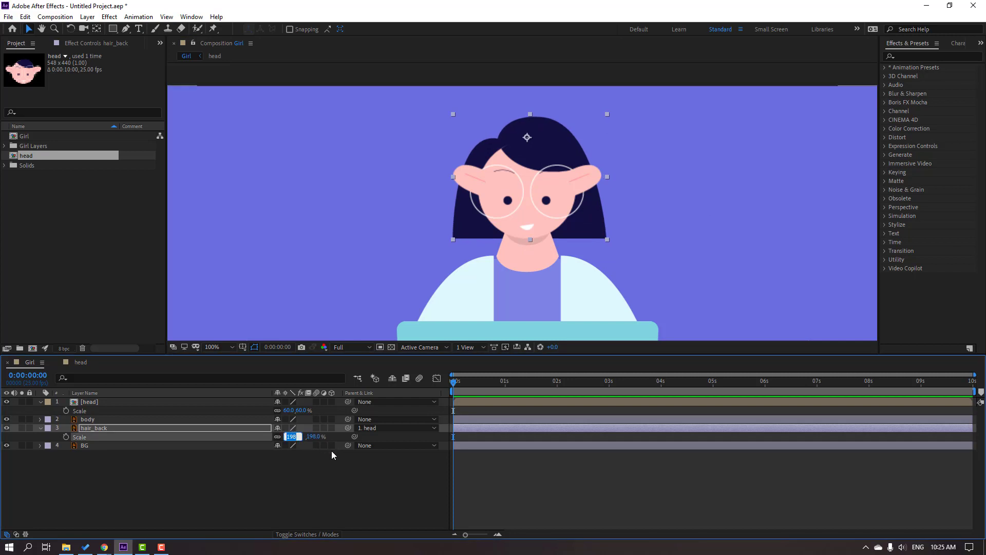
type("200")
key("Return")
Nudge the back hair one pixel right, collapse its properties, and select the head layer.
left_click(576, 206)
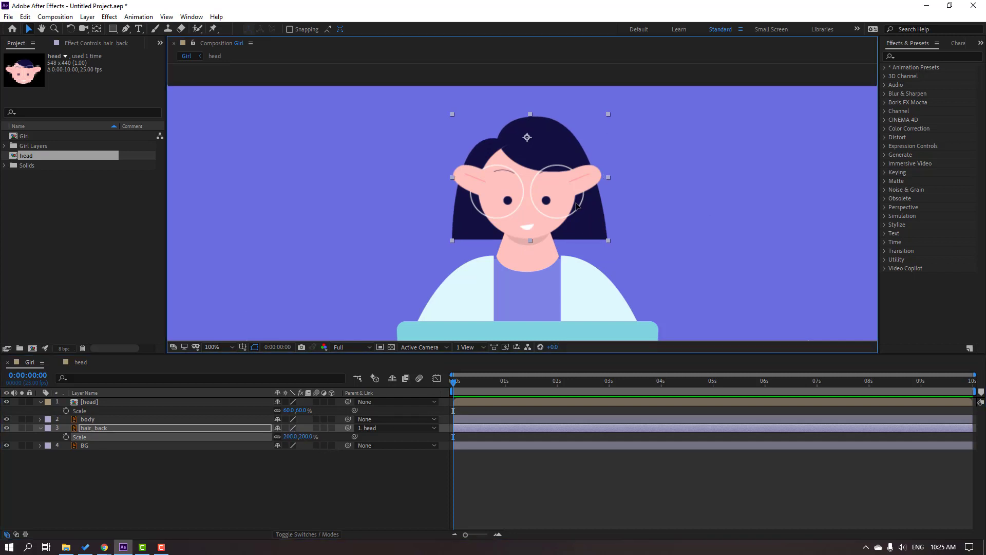
key("Right")
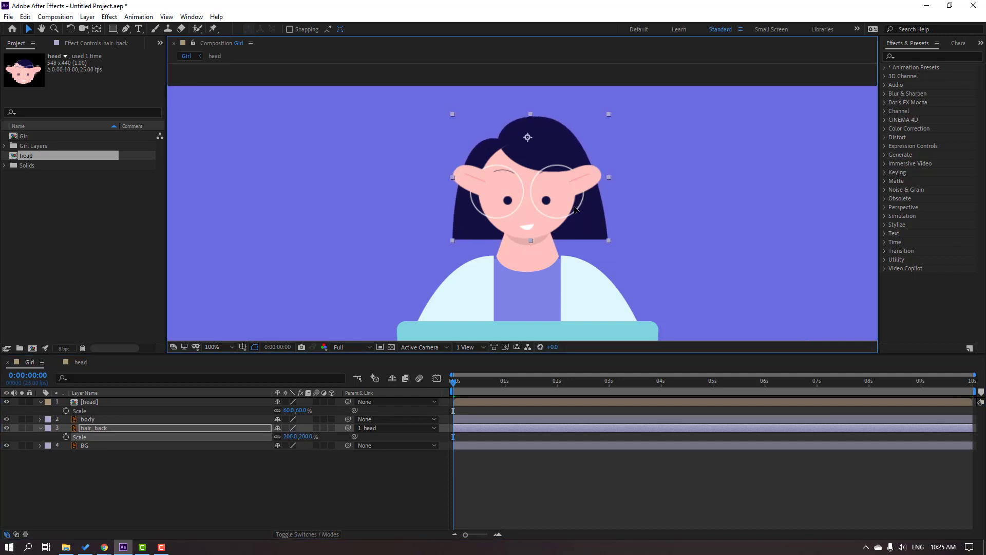
left_click(40, 428)
left_click(97, 468)
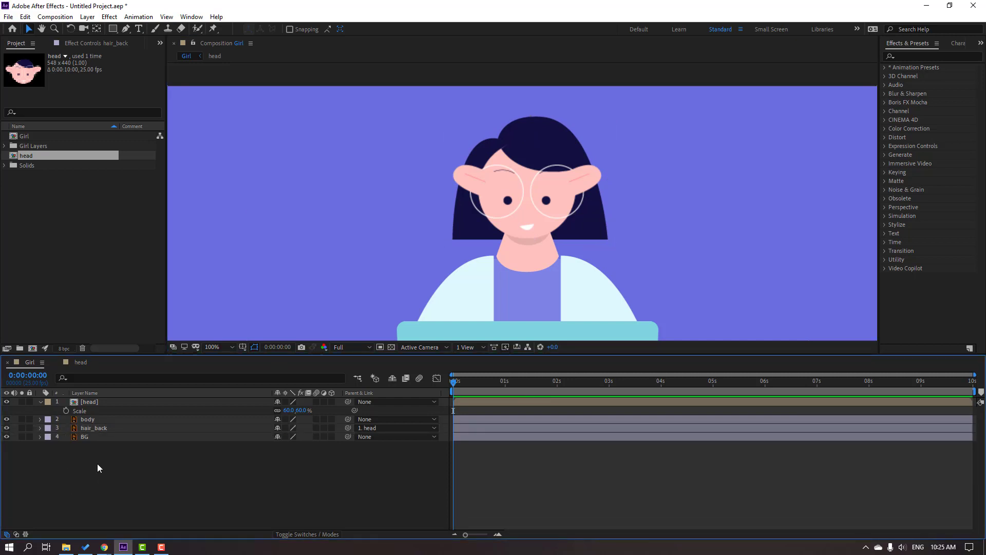
left_click(87, 404)
Move the head precomp's anchor point down to the chin and test a 10° tilt.
left_click(41, 402)
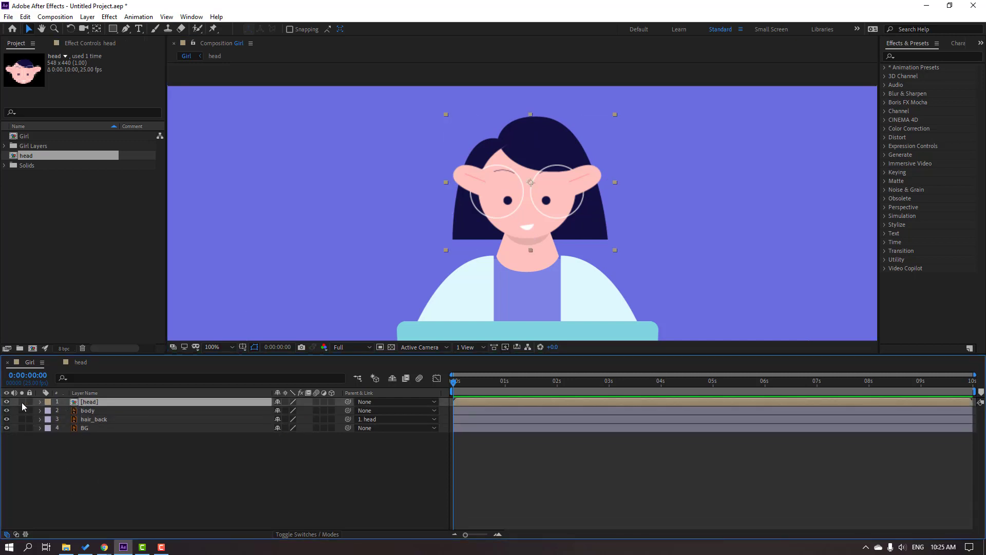
left_click(21, 402)
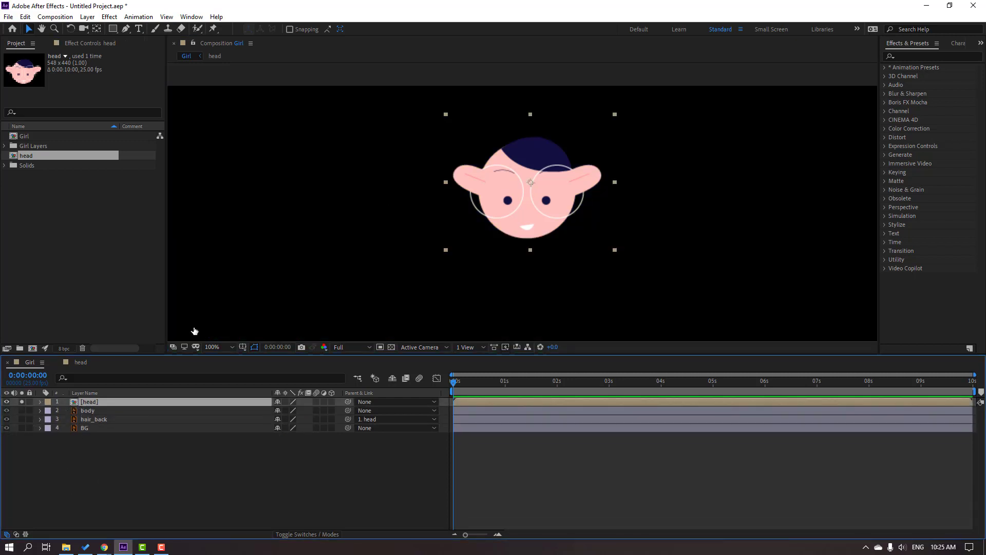
left_click(96, 30)
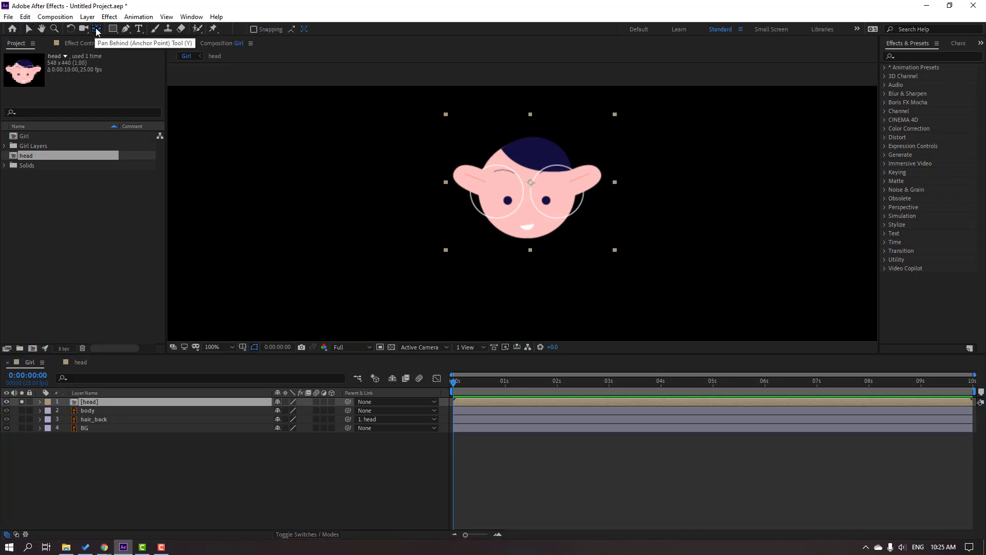
left_click_drag(531, 193, 529, 245)
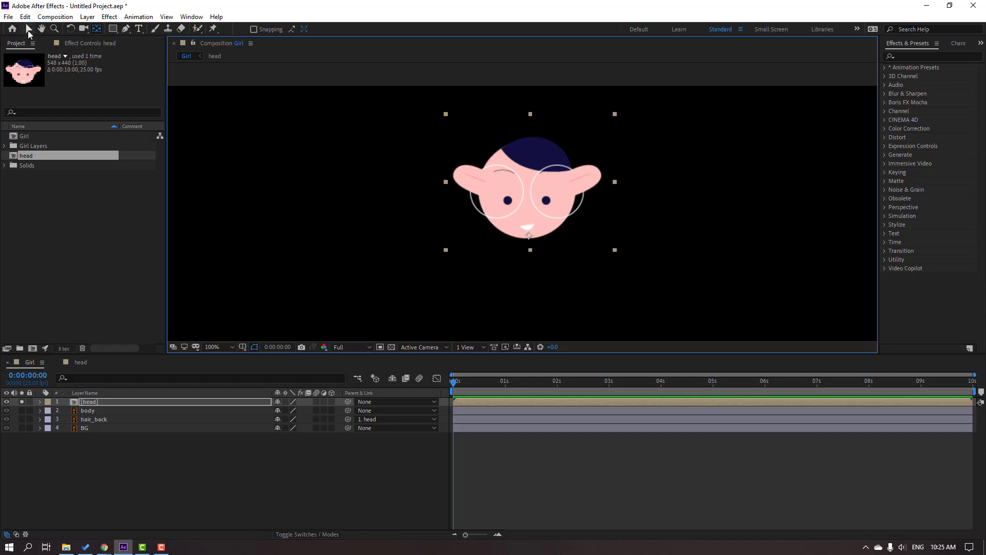
left_click(28, 29)
left_click(22, 401)
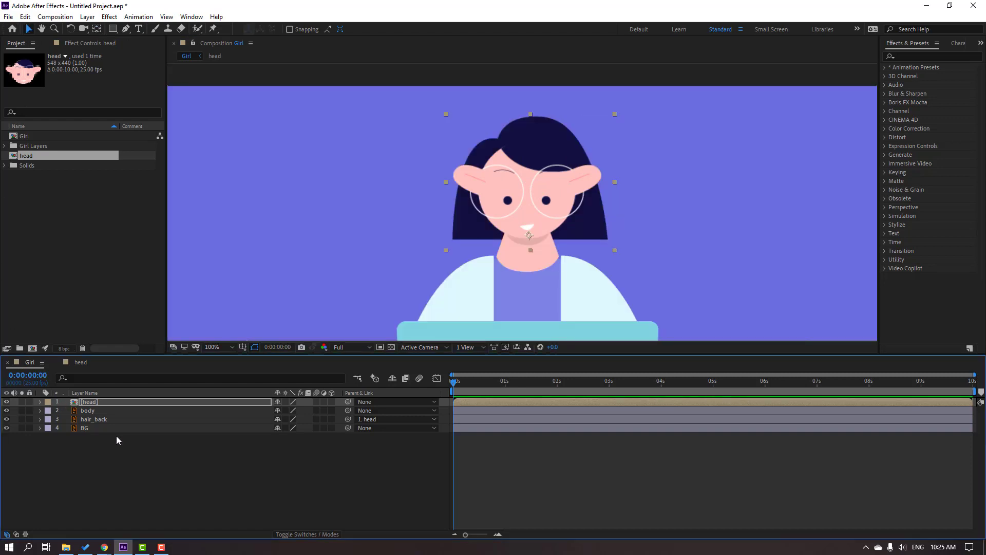
key("r")
left_click_drag(289, 410, 287, 411)
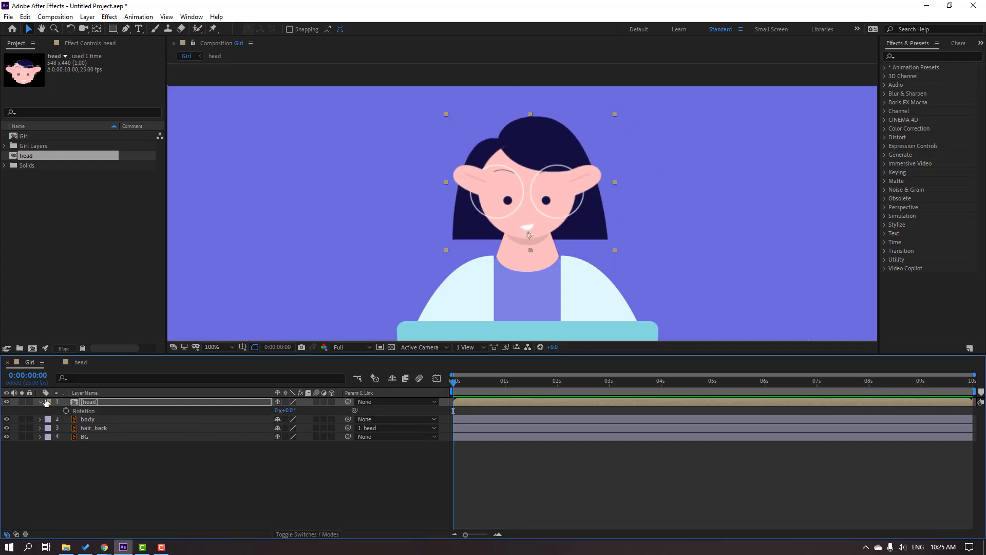
Reset the head's rotation, open the head comp, and keyframe the eyes' Scale at frame 4.
key("r")
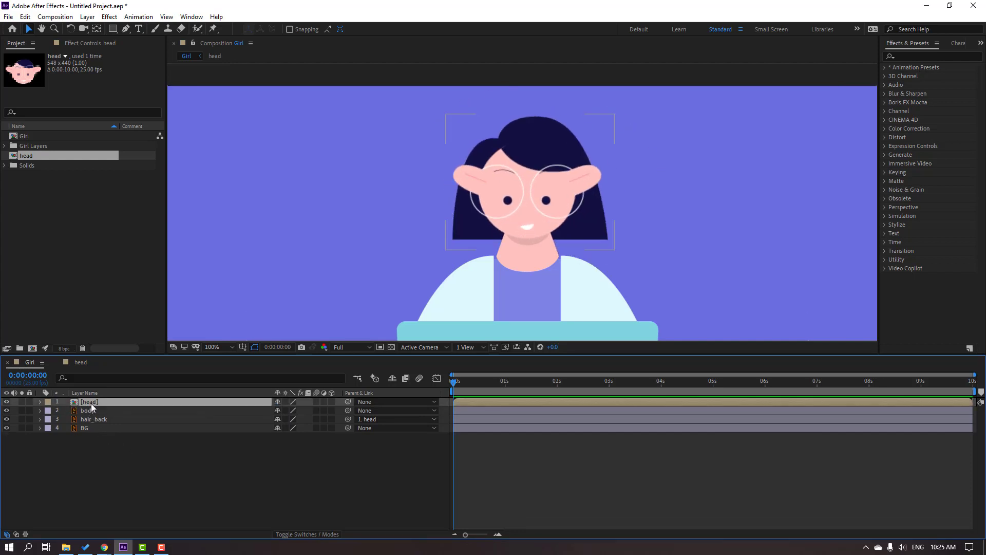
double_click(91, 403)
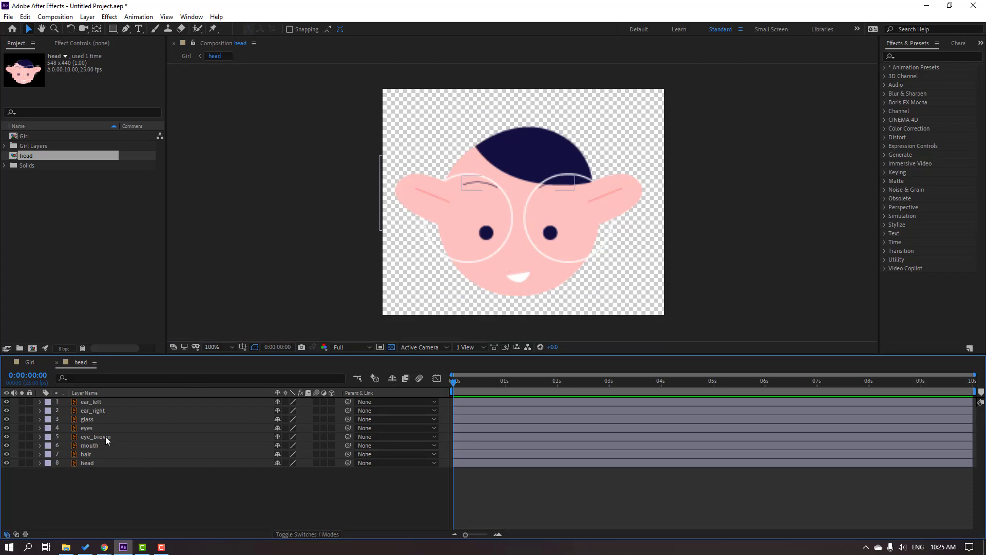
left_click(94, 429)
key("s")
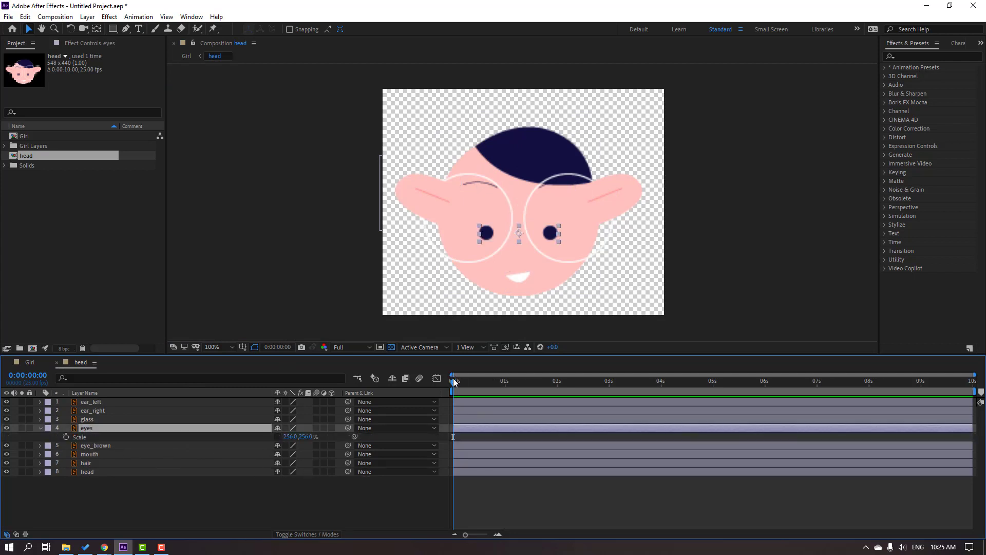
left_click_drag(455, 381, 464, 384)
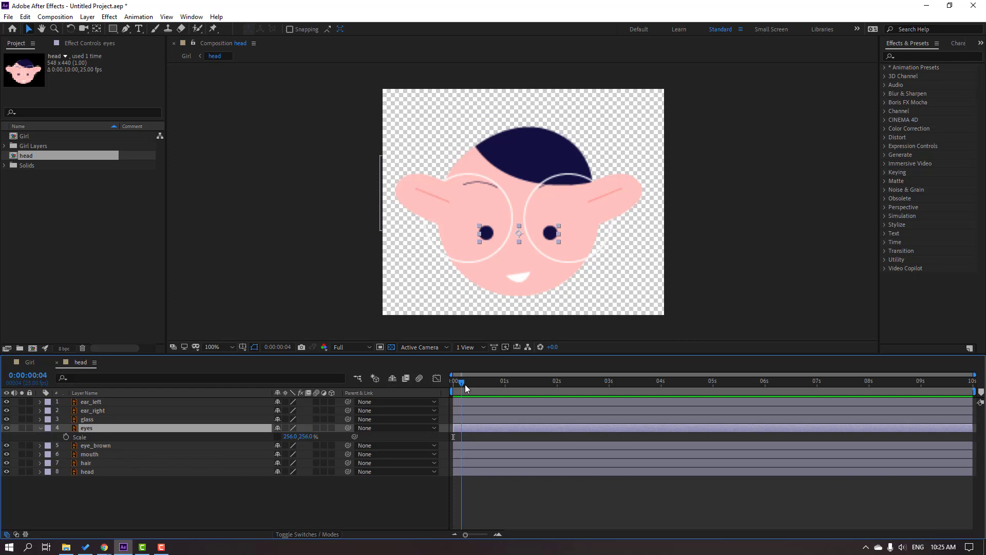
left_click(65, 437)
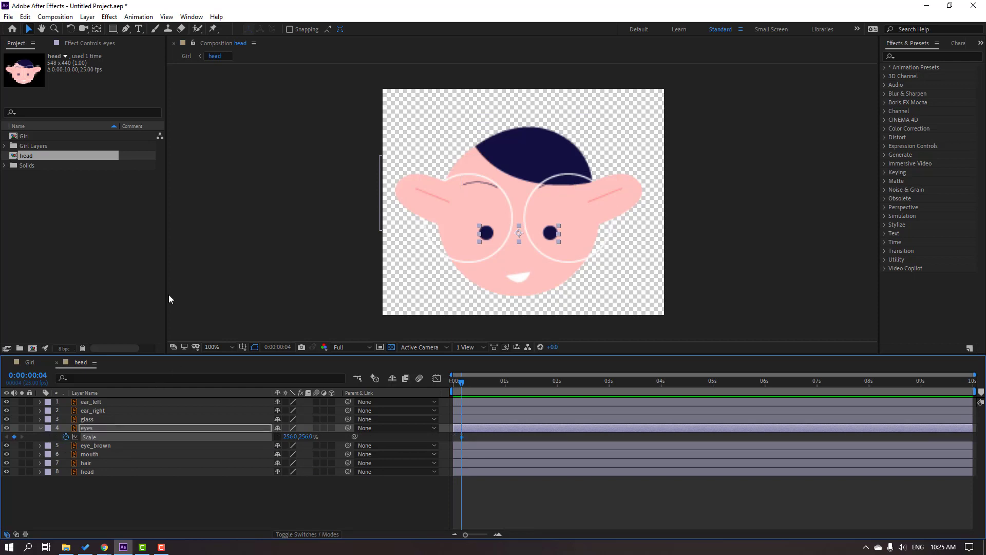
Squash the eyes to 5% height at frame 7, restore 256% at frame 10, and select all three keyframes.
key("Page_Down")
key("Page_Down")
key("Page_Down")
left_click(305, 437)
type("5")
key("Return")
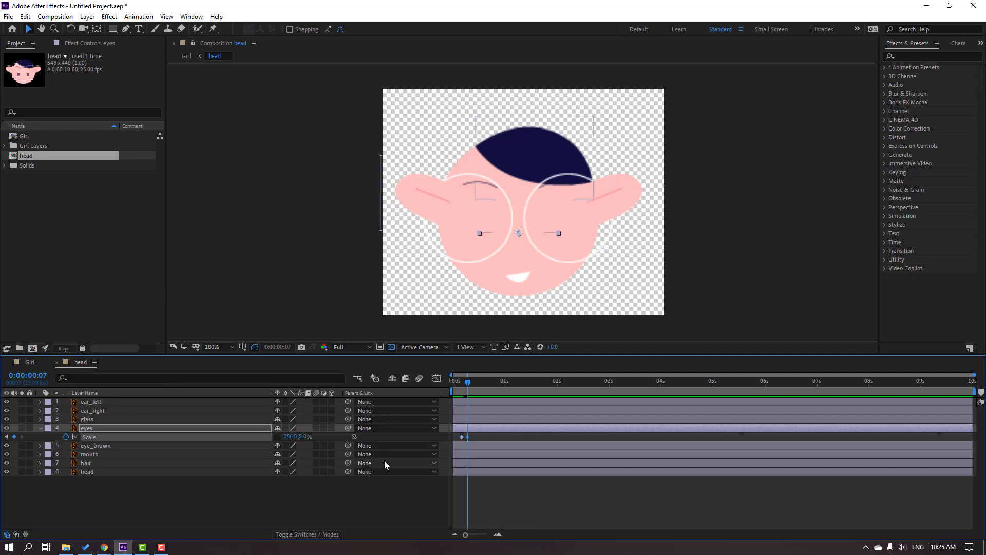
key("Page_Down")
key("Page_Down")
key("Page_Down")
left_click(303, 437)
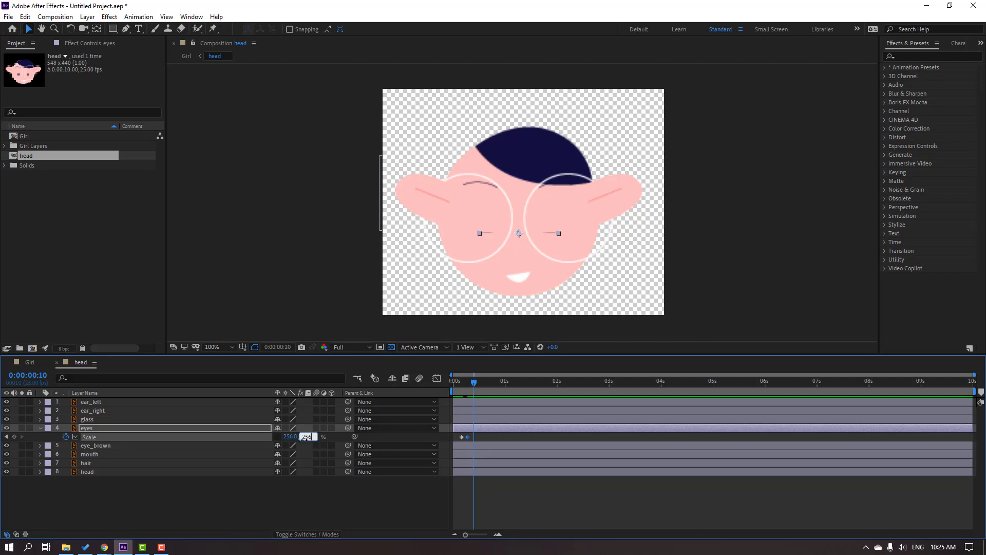
key("Return")
left_click(579, 498)
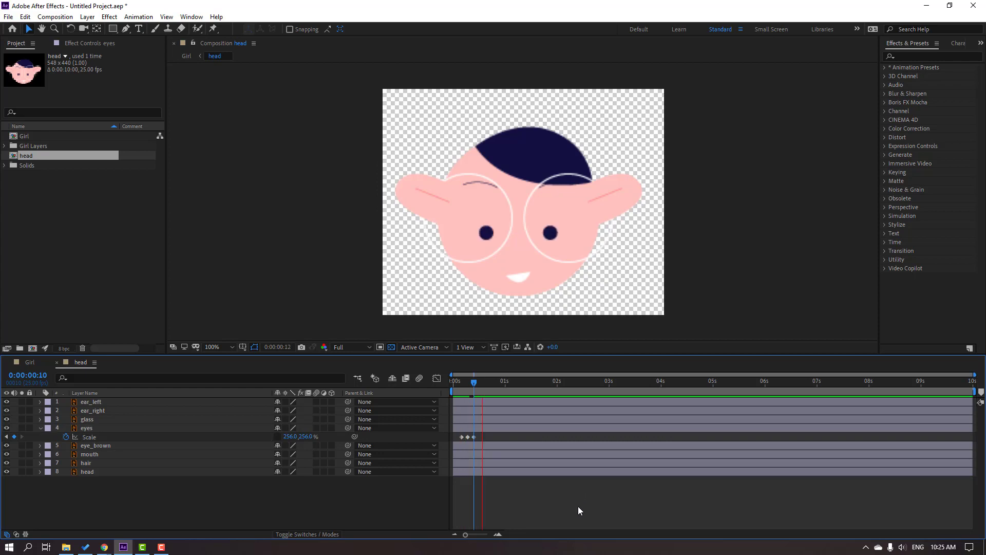
left_click_drag(480, 442, 442, 445)
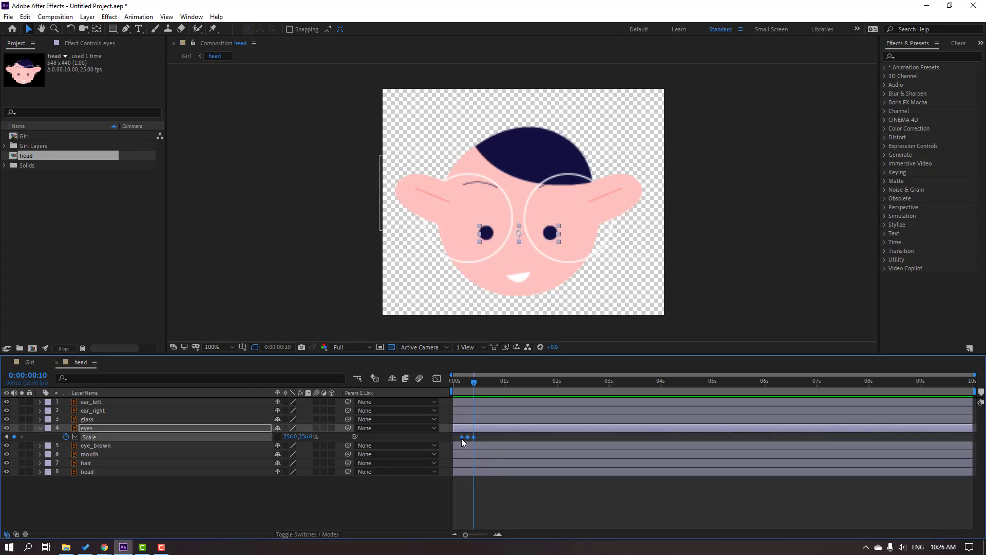
Apply Easy Ease to the three blink keyframes.
right_click(462, 438)
mouse_move(535, 430)
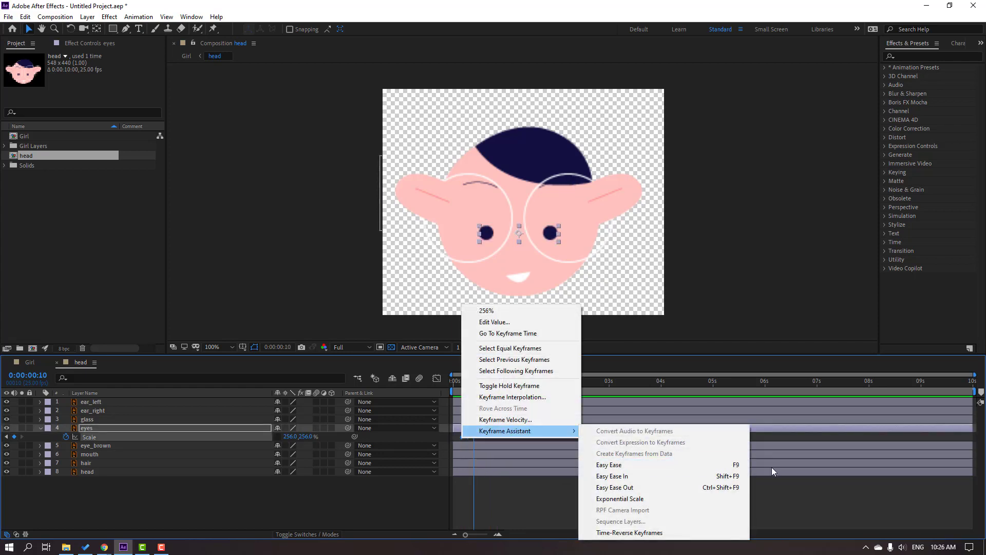
left_click(647, 469)
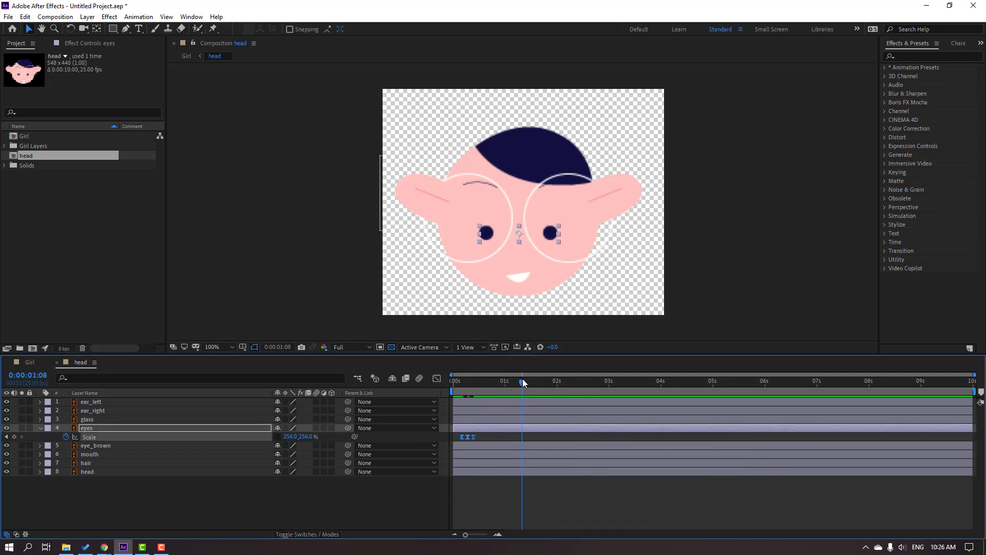
Paste the blink keyframes at 1:16, 3:04, 4:23 and later times up to 9:15.
left_click_drag(522, 382, 613, 382)
key("ctrl+v")
key("ctrl+v")
left_click(710, 385)
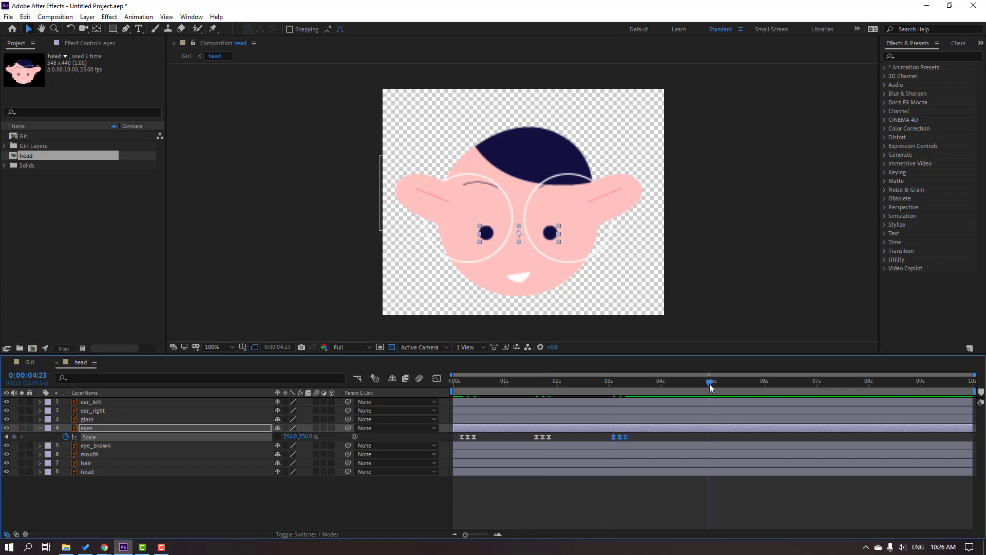
key("ctrl+v")
left_click(803, 385)
key("ctrl+v")
left_click(881, 384)
key("ctrl+v")
left_click(950, 385)
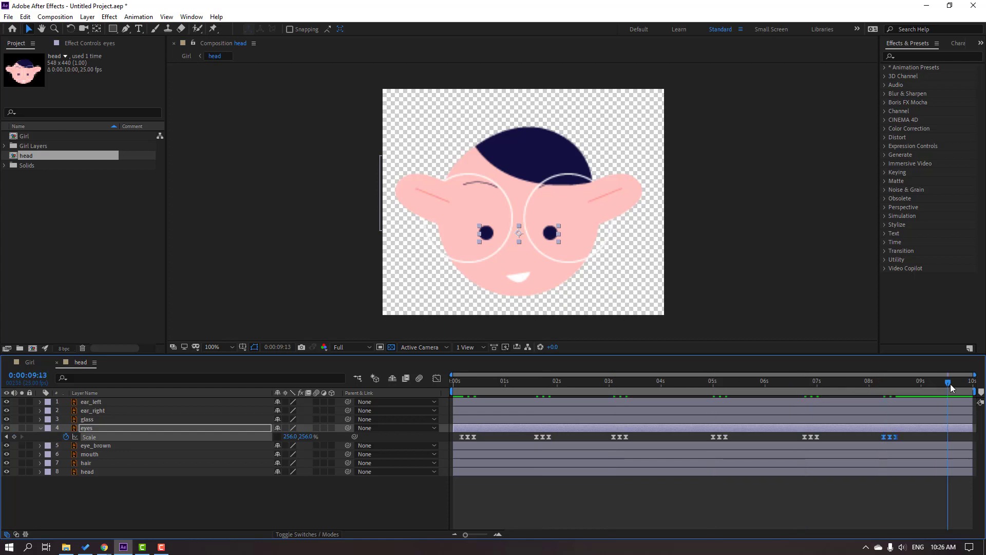
left_click_drag(951, 388, 954, 389)
key("ctrl+v")
Preview the blinking and switch the comp back to a black background.
left_click(322, 488)
key("space")
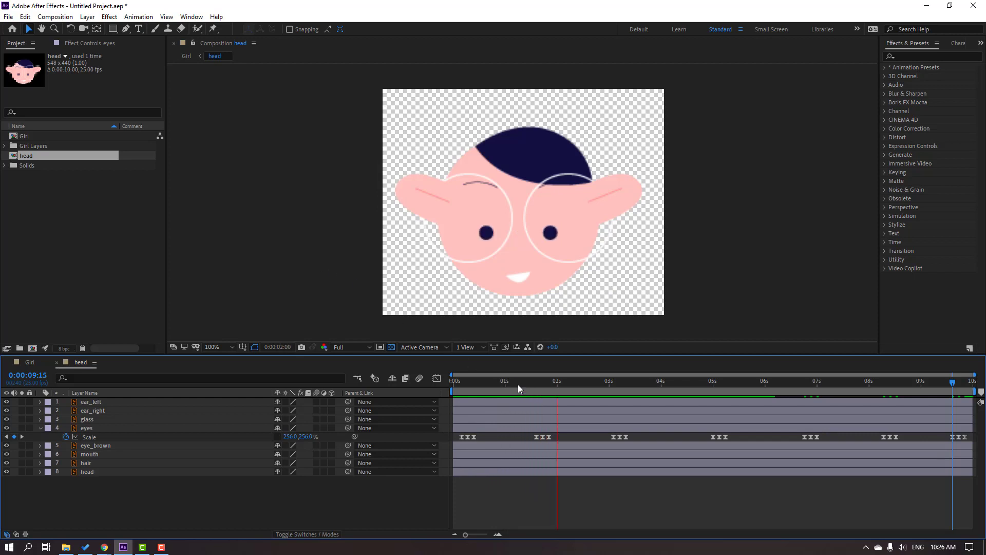
left_click(480, 382)
left_click(393, 348)
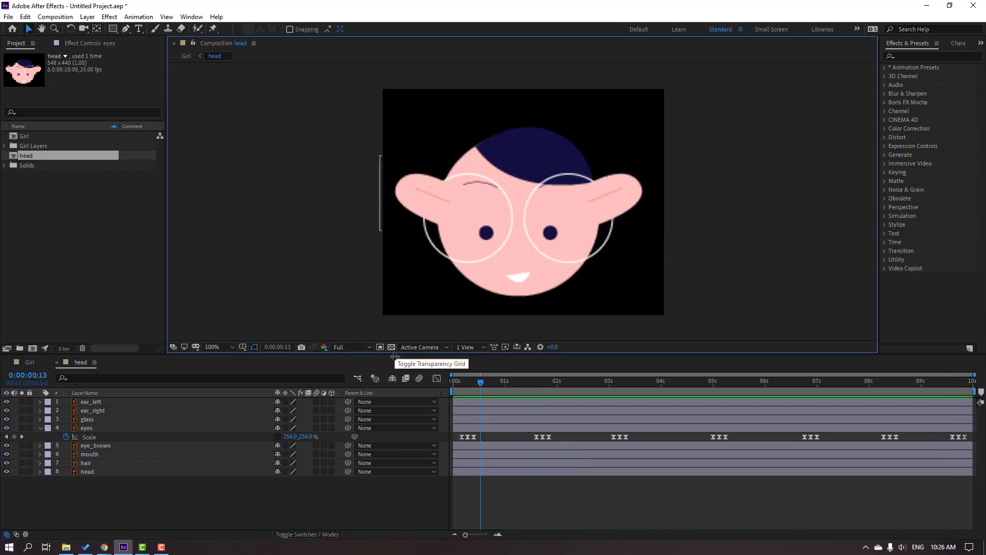
Collapse the eyes' properties and move the glass layer to the top of the stack.
left_click(38, 429)
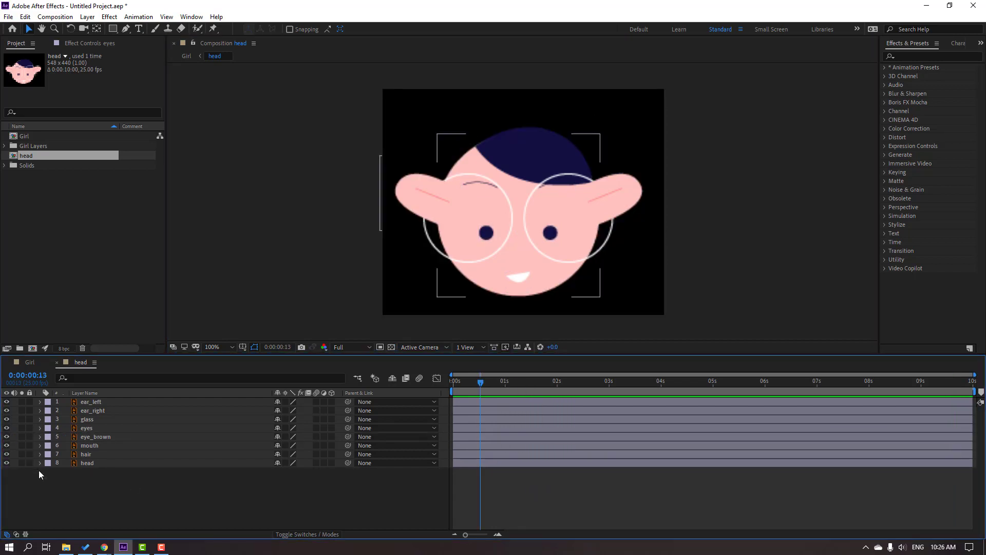
left_click(82, 420)
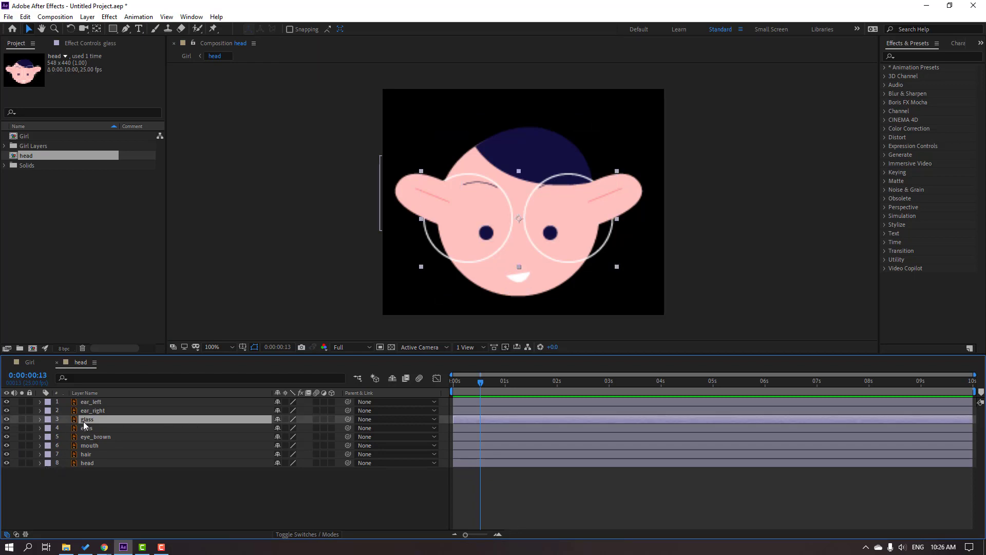
left_click_drag(84, 423, 93, 401)
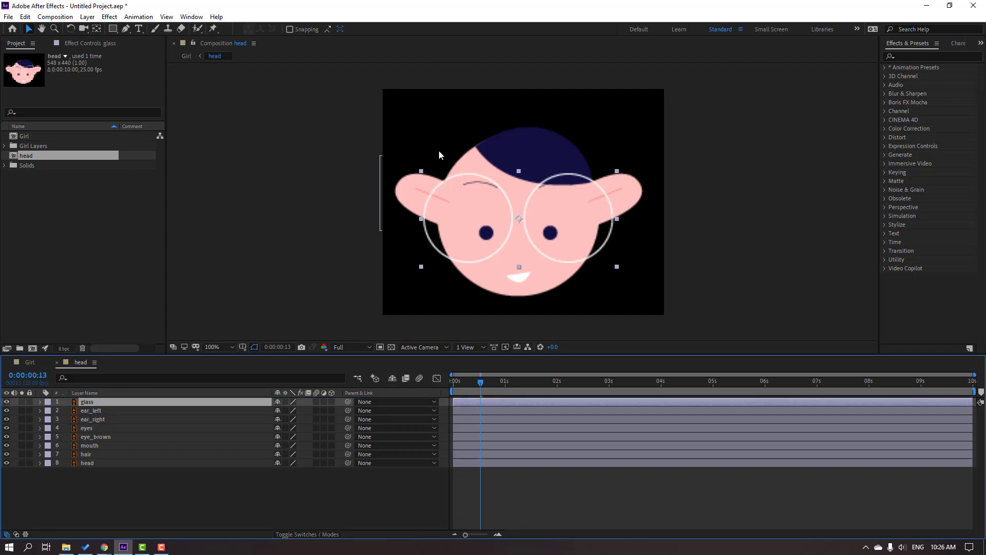
left_click(134, 482)
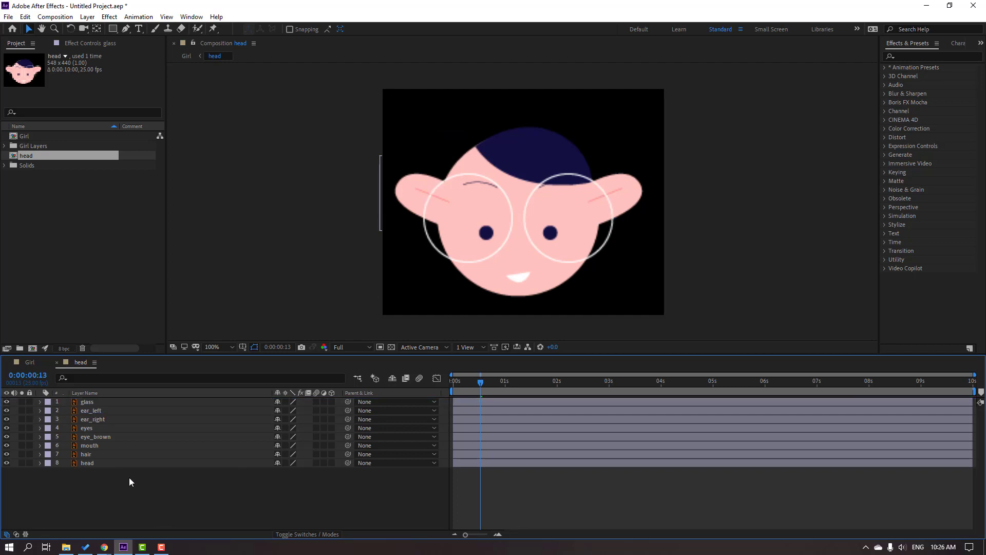
Add a new null layer and position it between the eyes, ready for renaming.
right_click(128, 478)
mouse_move(199, 394)
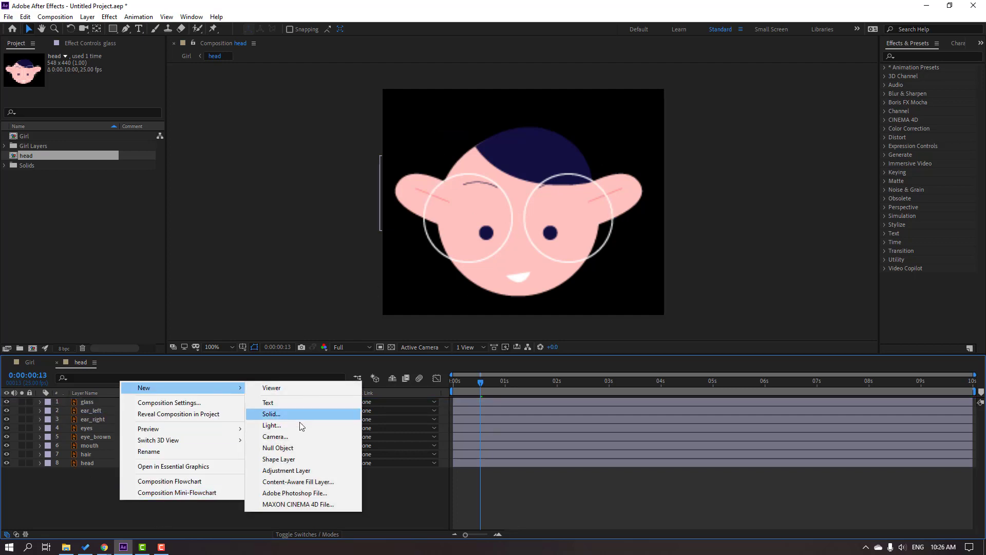
left_click(285, 448)
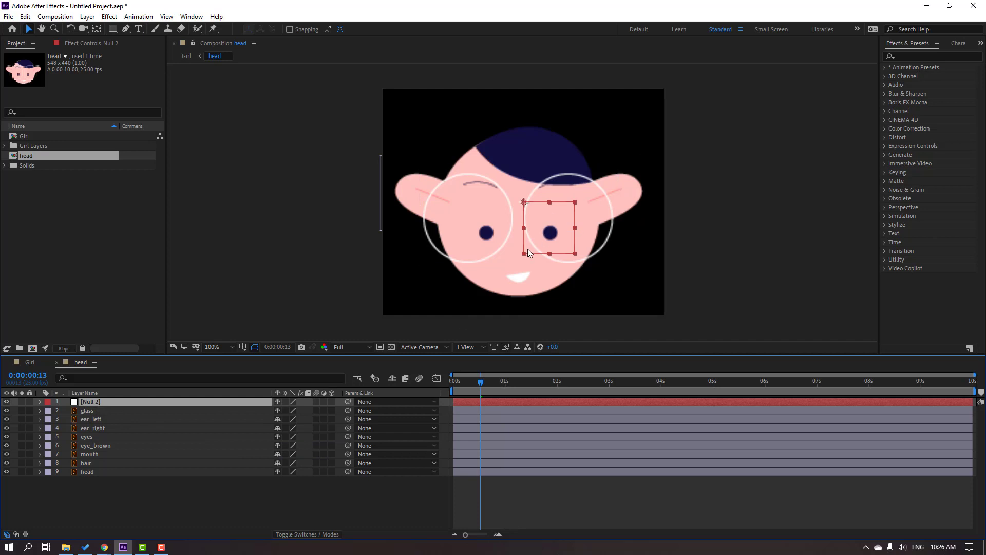
left_click(96, 29)
key("v")
left_click_drag(563, 227, 540, 217)
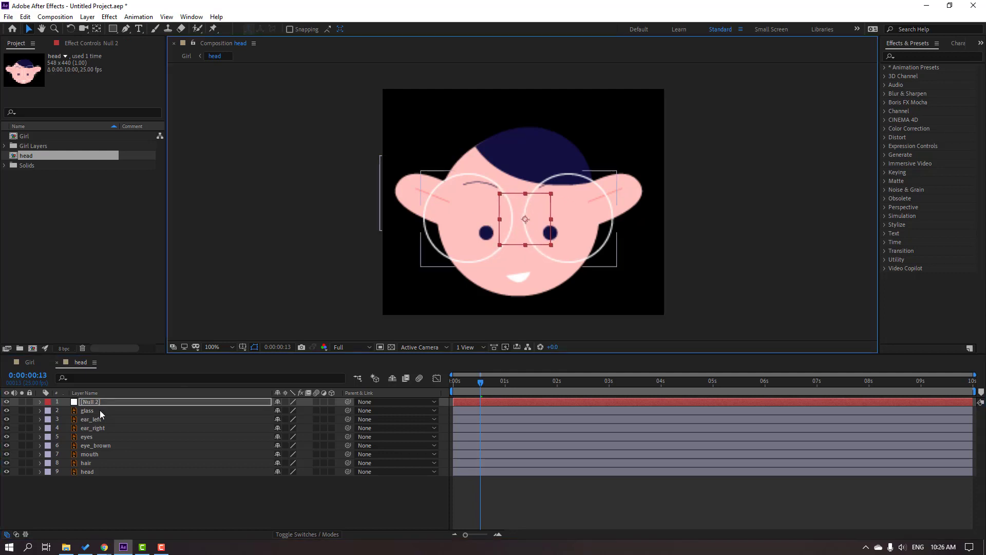
left_click(92, 405)
key("Return")
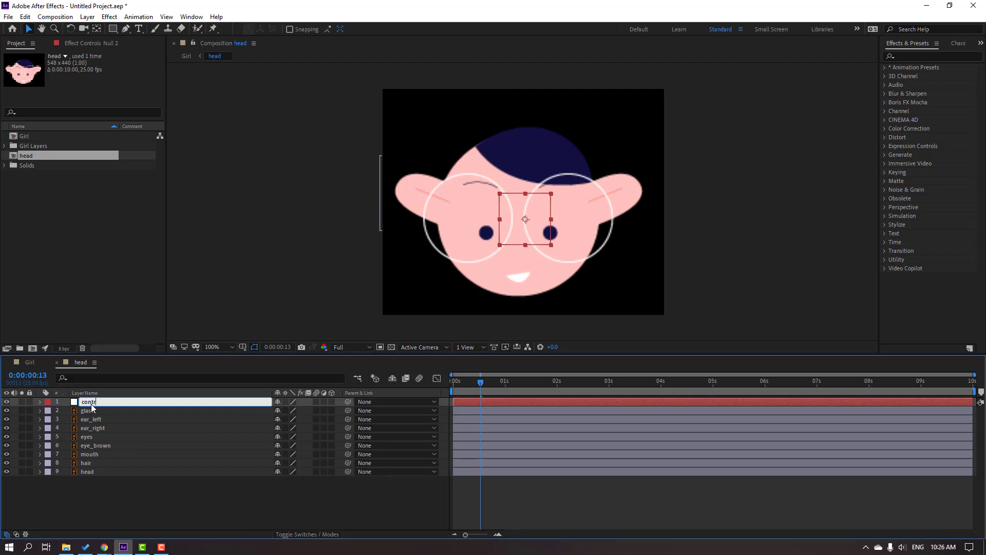
Name the null 'controller' and parent glass, eyes, eye_brown and mouth to it.
type("controller")
key("Return")
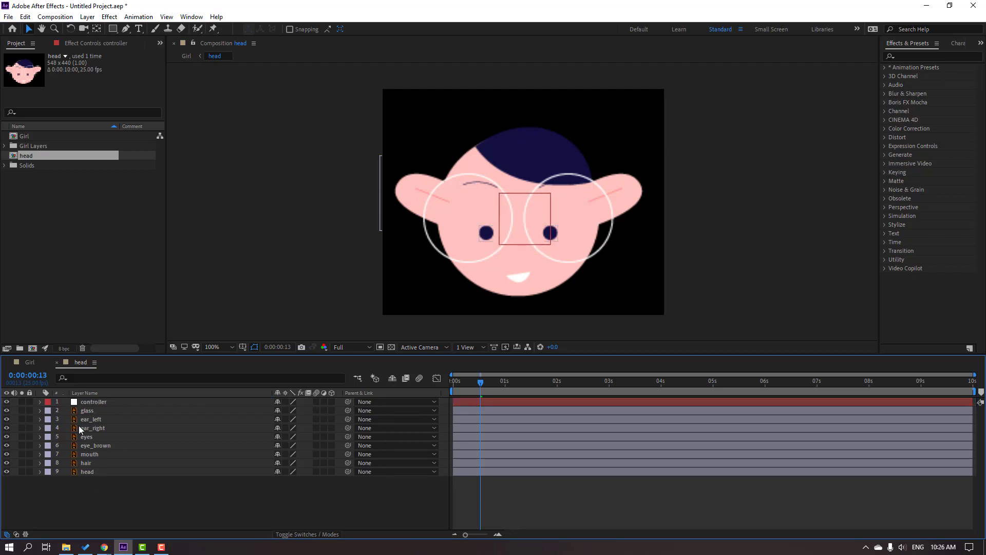
left_click(87, 411)
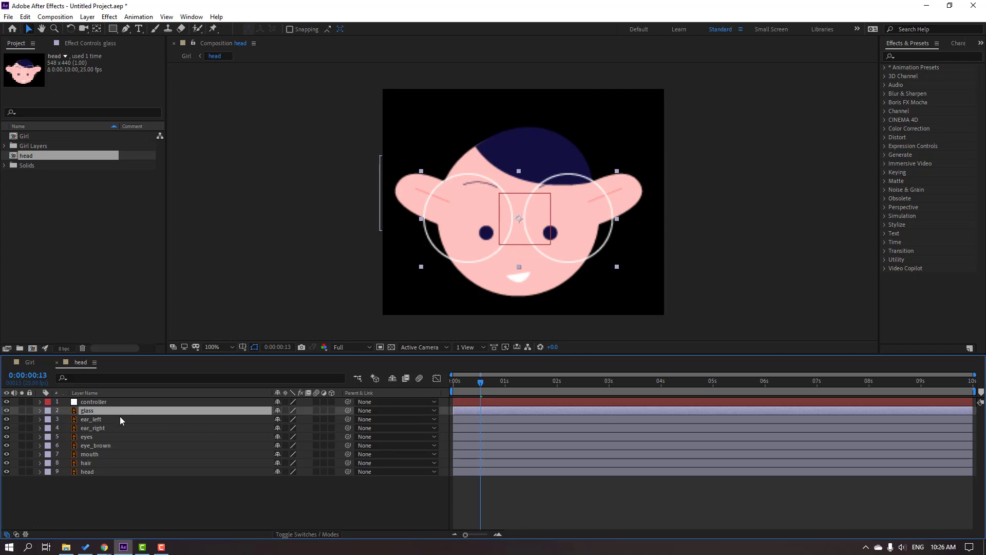
left_click(91, 438, "ctrl")
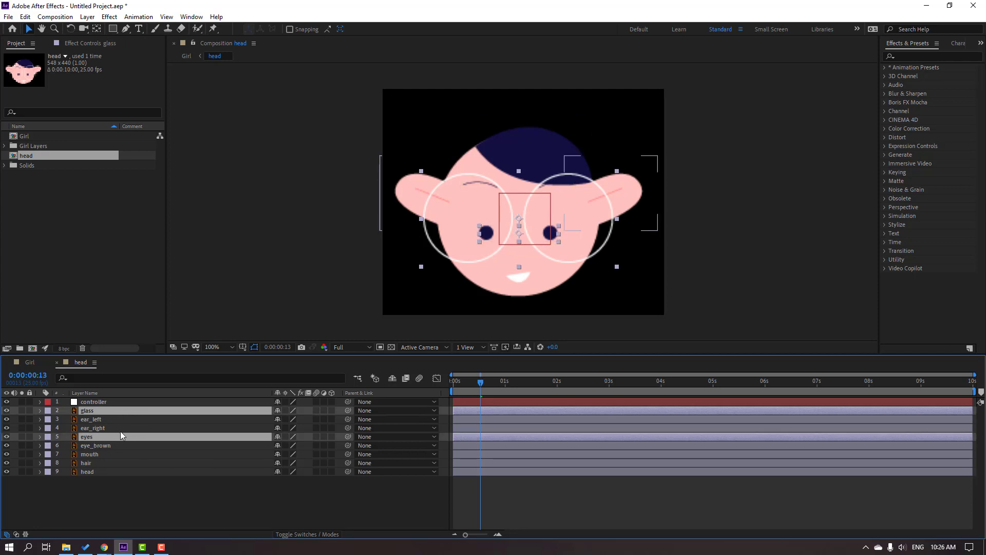
left_click(107, 447, "ctrl")
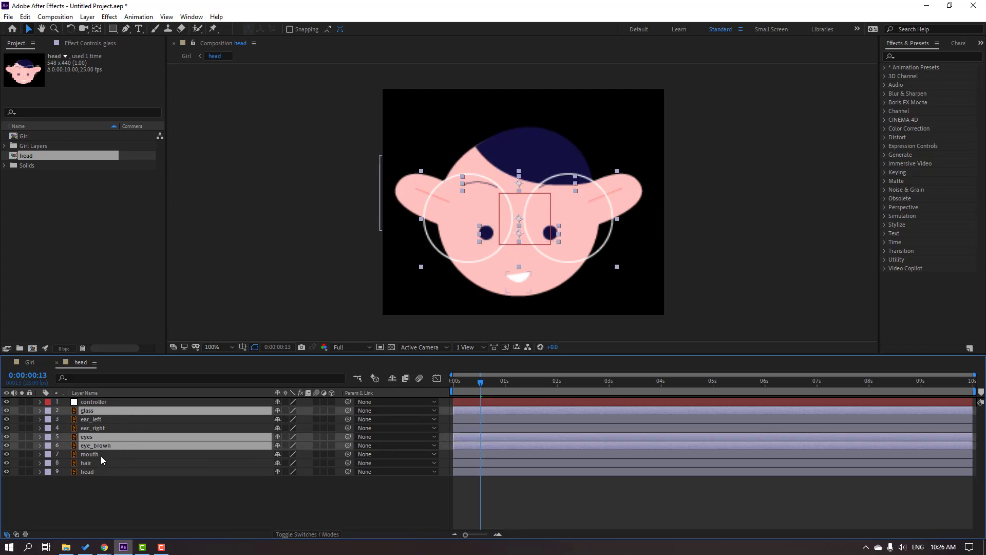
left_click(101, 455, "ctrl")
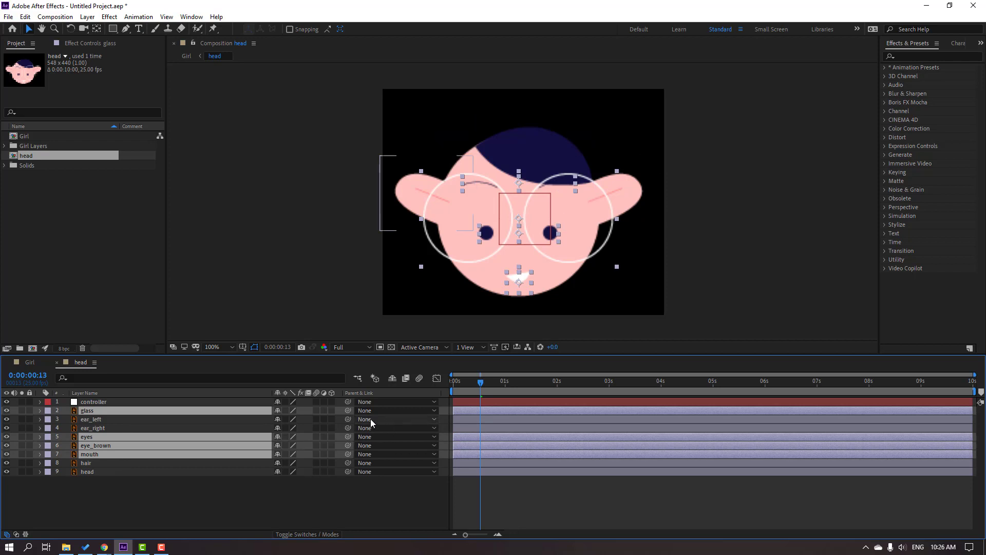
left_click_drag(348, 411, 87, 403)
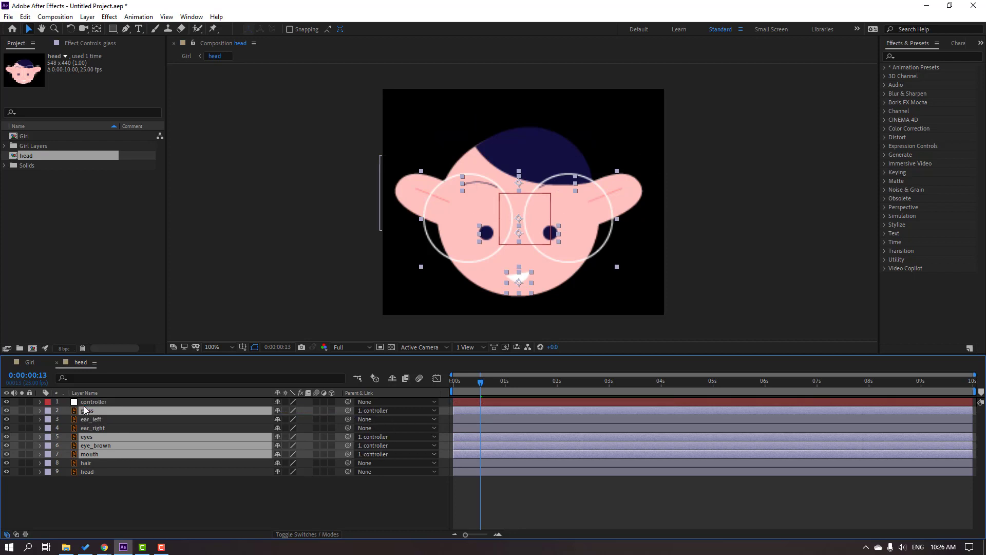
left_click(92, 402)
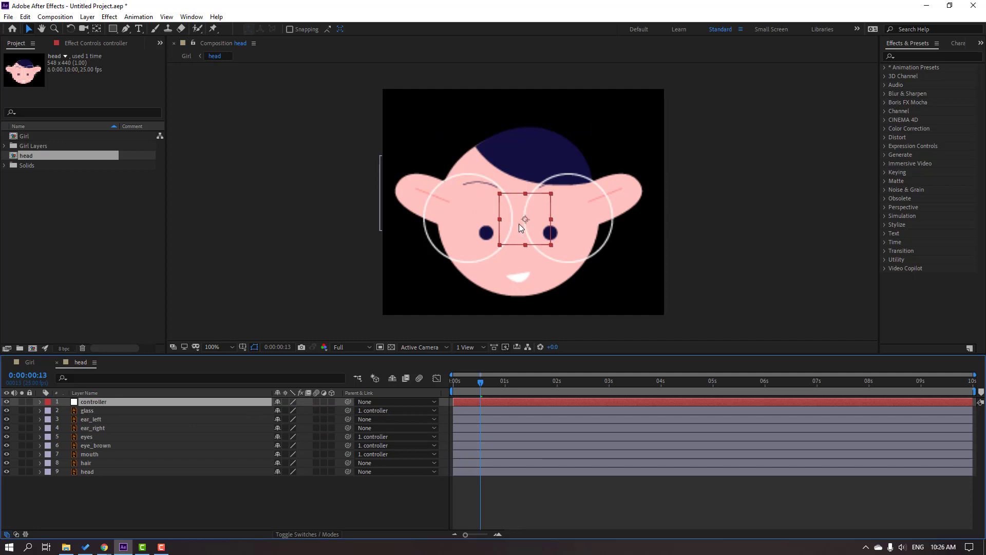
mouse_move(519, 224)
left_mouse_down()
mouse_move(501, 228)
mouse_move(498, 214)
mouse_move(519, 235)
left_mouse_up()
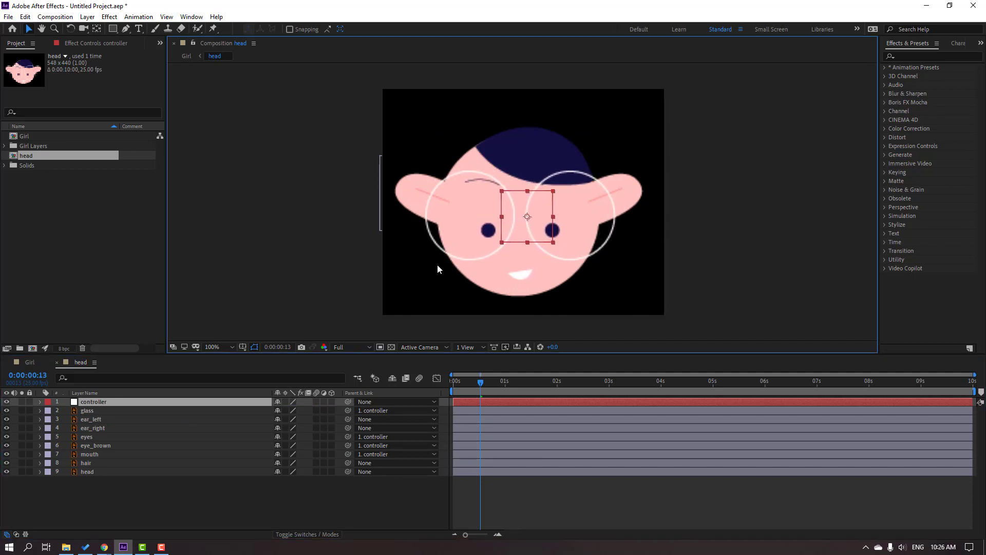
Parent ear_left and ear_right to controller and move them below the head layer.
left_click(107, 420)
left_click(102, 430, "ctrl")
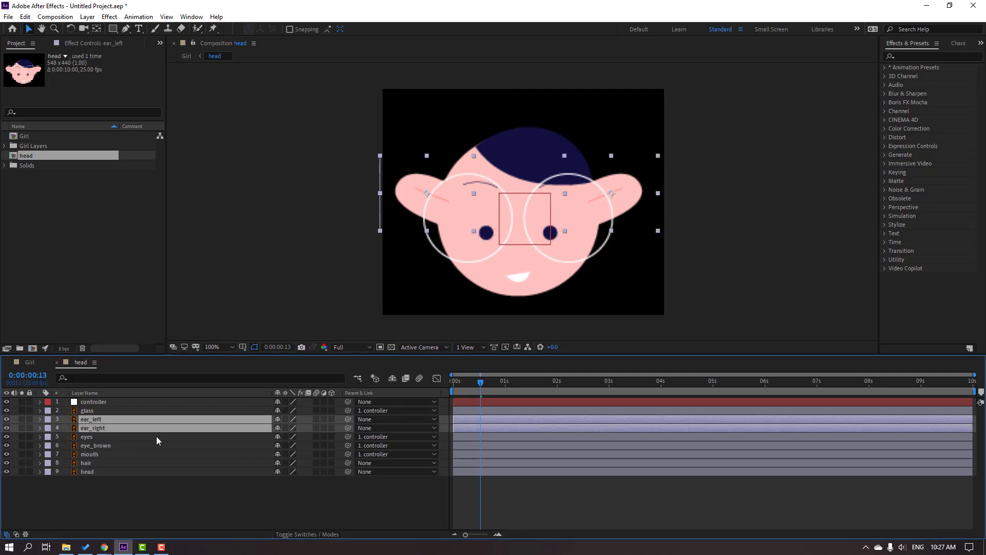
left_click_drag(348, 420, 98, 404)
left_click_drag(100, 423, 139, 474)
left_click(285, 483)
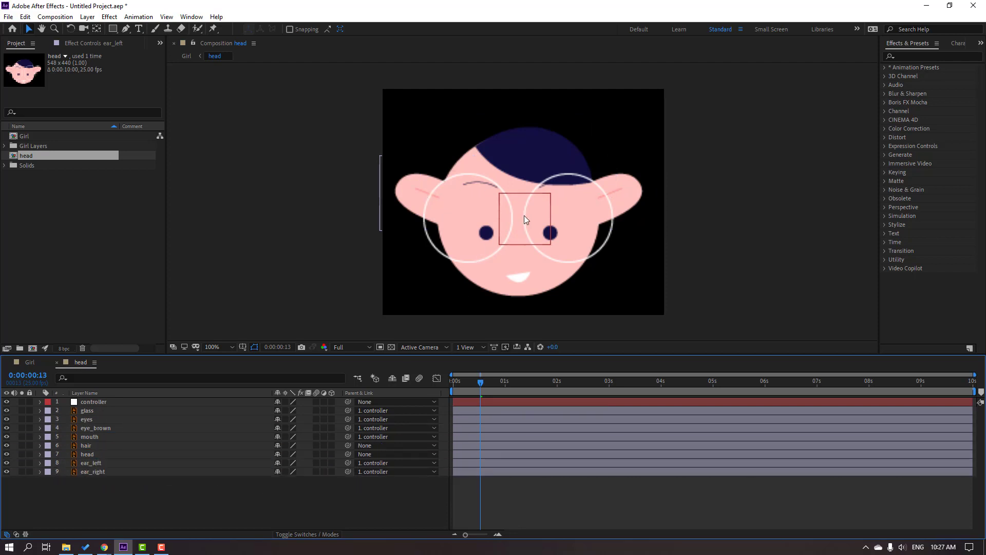
mouse_move(522, 229)
left_mouse_down()
mouse_move(533, 231)
mouse_move(523, 230)
left_mouse_up()
left_click(148, 481)
Tuck the right and left ears further into the head.
left_click(98, 474)
key("period")
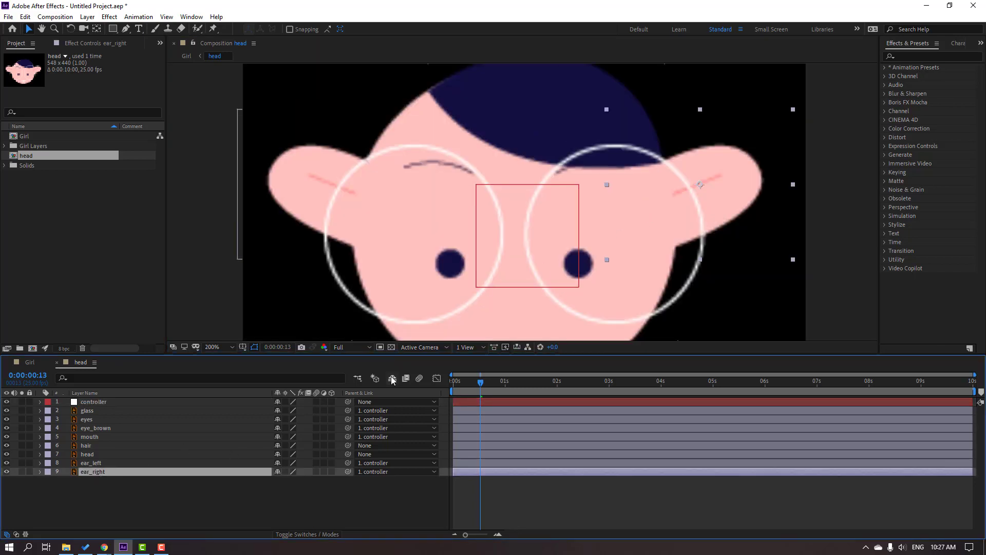
left_click_drag(738, 186, 716, 197)
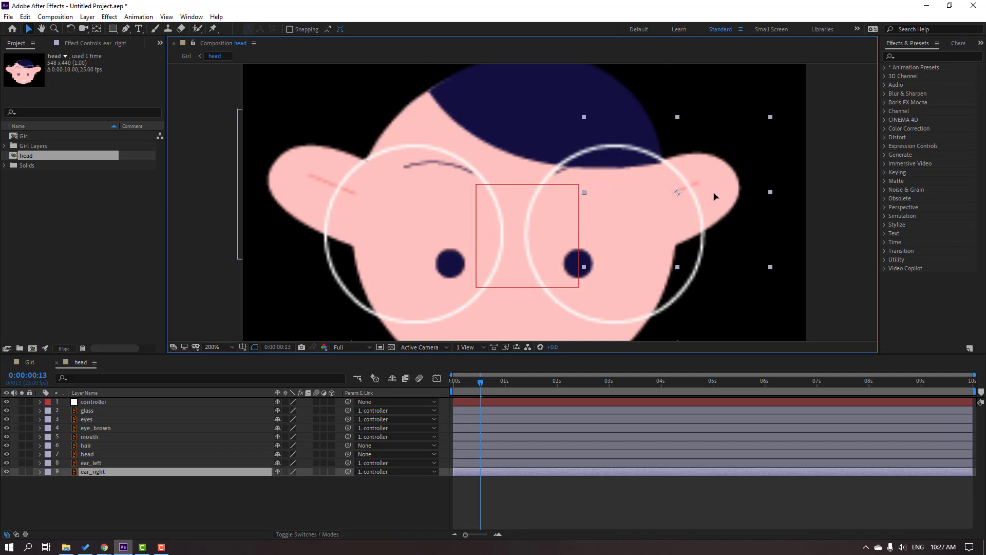
left_click(95, 463)
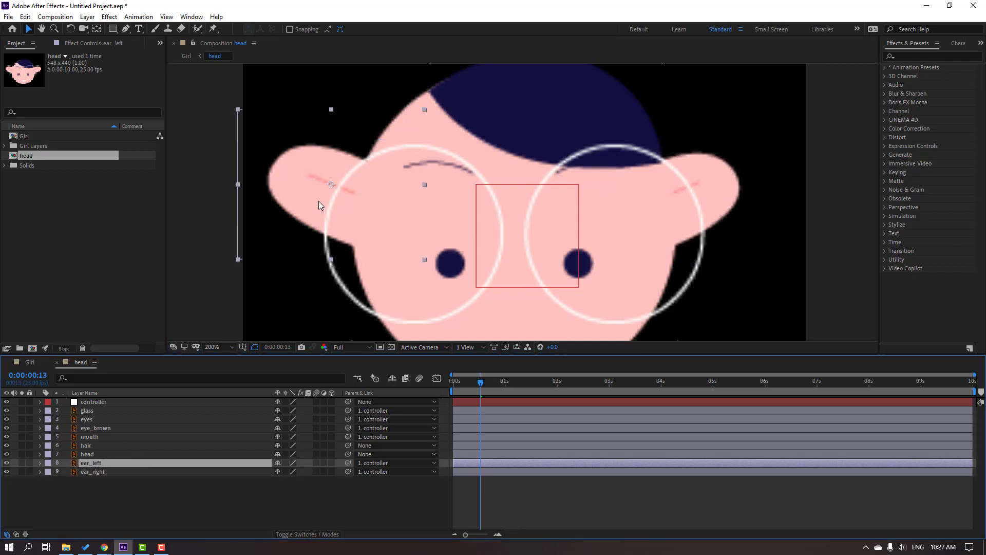
left_click_drag(318, 202, 338, 205)
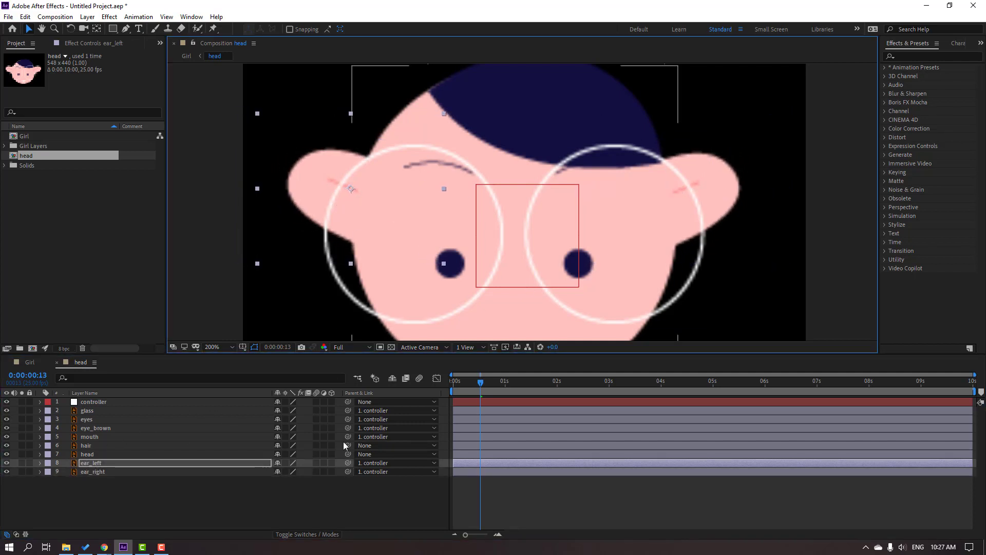
Turn on Continuously Rasterize for the eight head layers below the controller, then deselect them.
left_click_drag(136, 501, 83, 414)
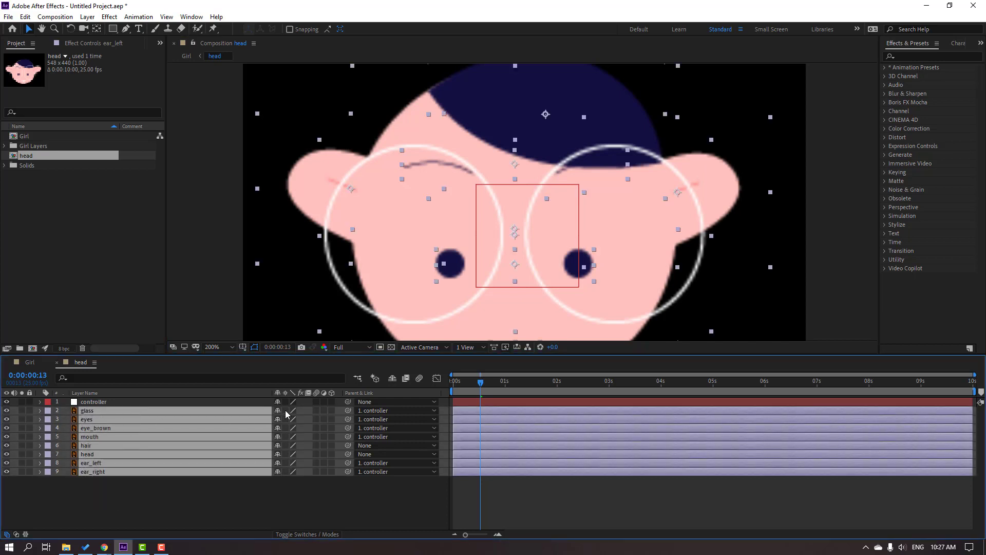
key("period")
left_click_drag(687, 198, 425, 273)
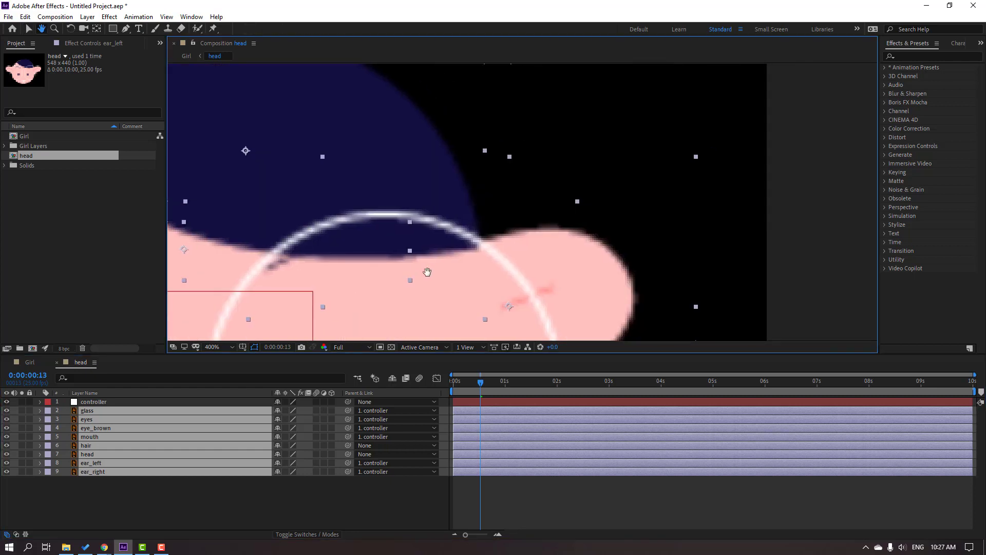
left_click(285, 411)
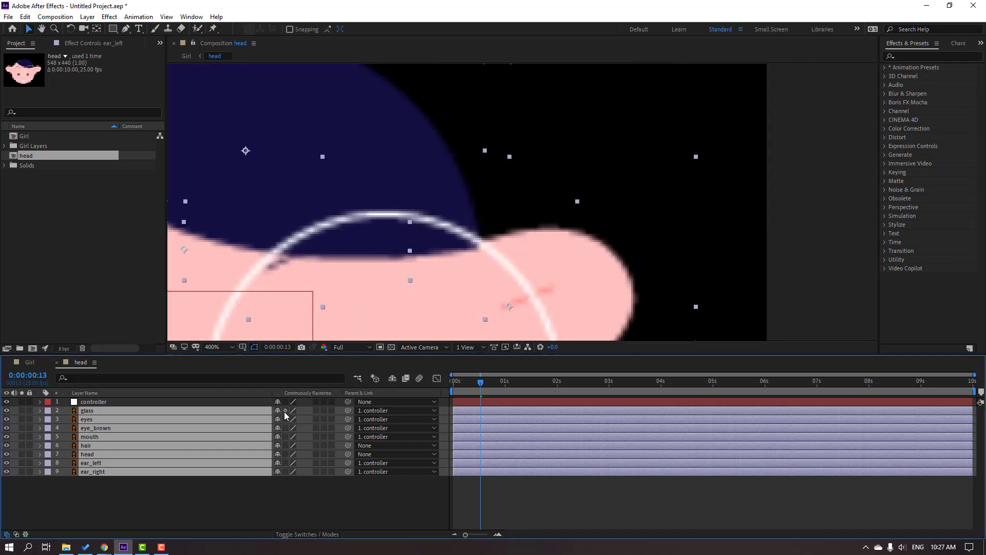
scroll(460, 266, "down", 4)
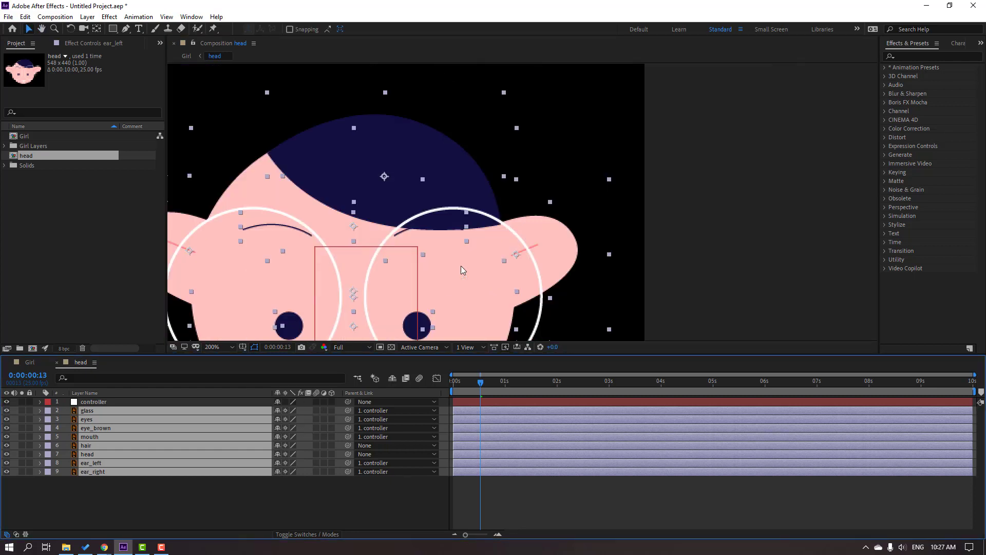
left_click(358, 508)
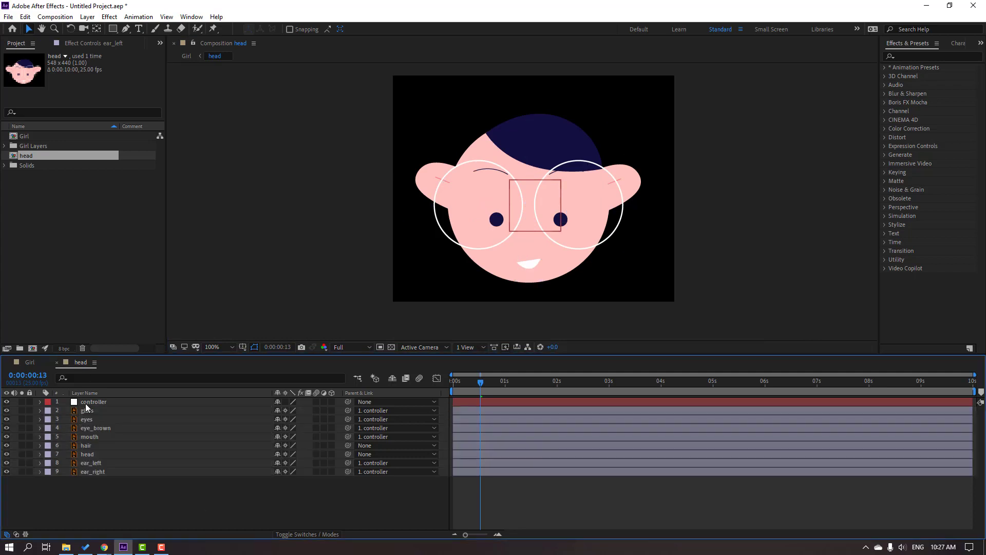
Keyframe the controller's Position at frame 6, then shift it down and right at frame 12.
left_click(86, 404)
left_click_drag(521, 217, 521, 215)
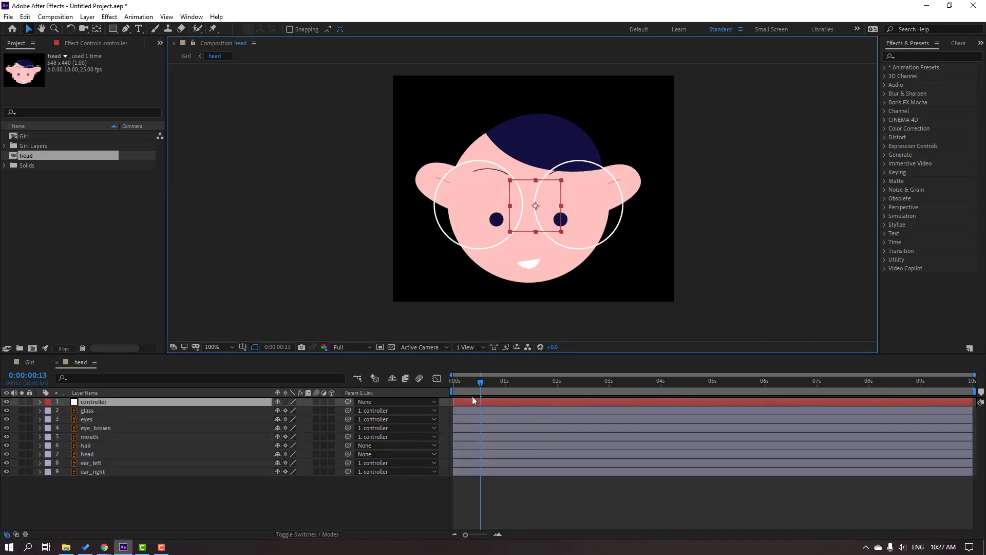
left_click(100, 402)
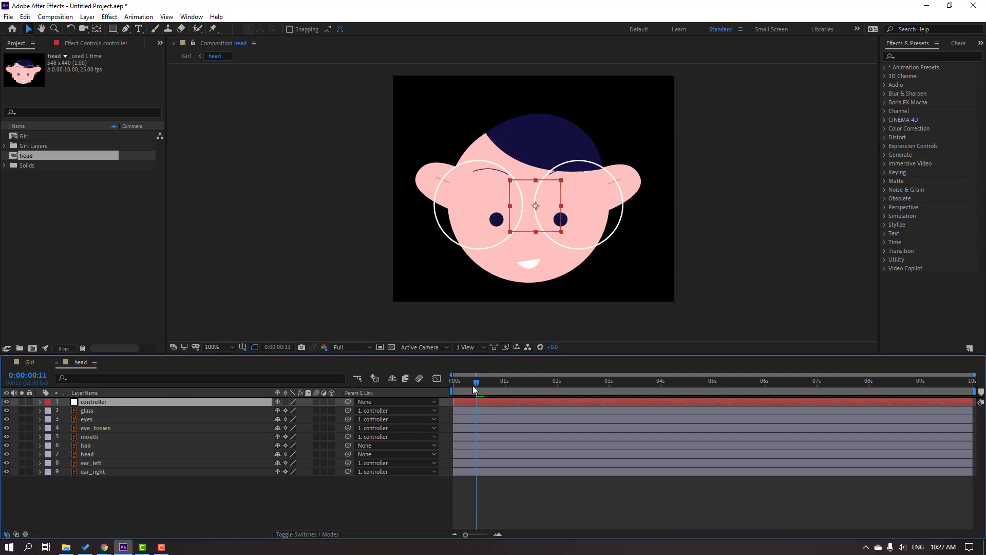
left_click_drag(473, 385, 467, 384)
key("p")
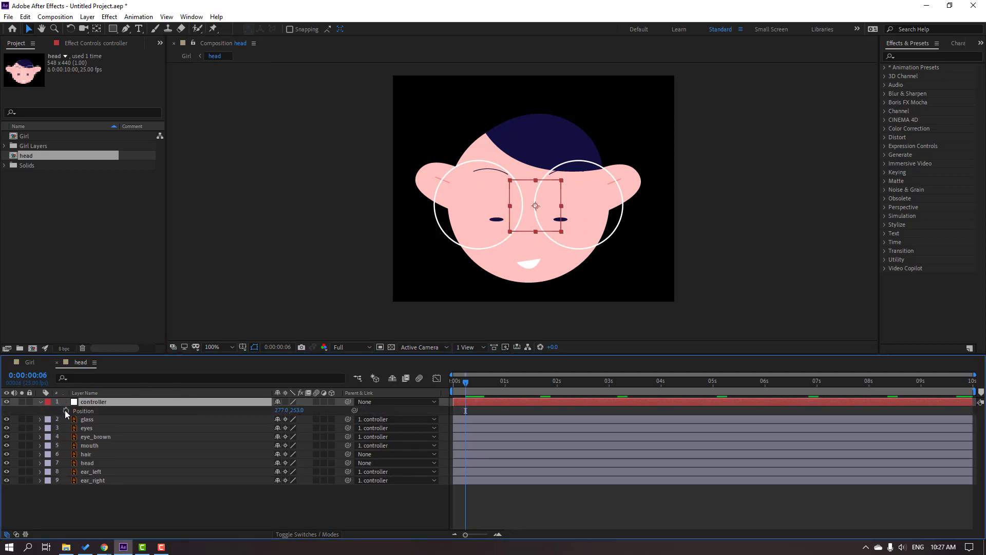
left_click(65, 411)
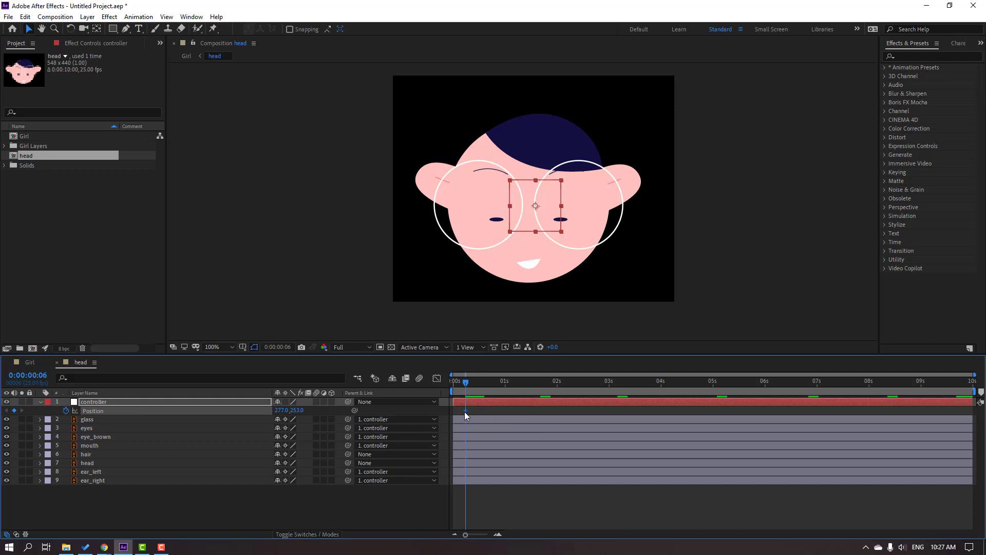
left_click_drag(466, 384, 479, 386)
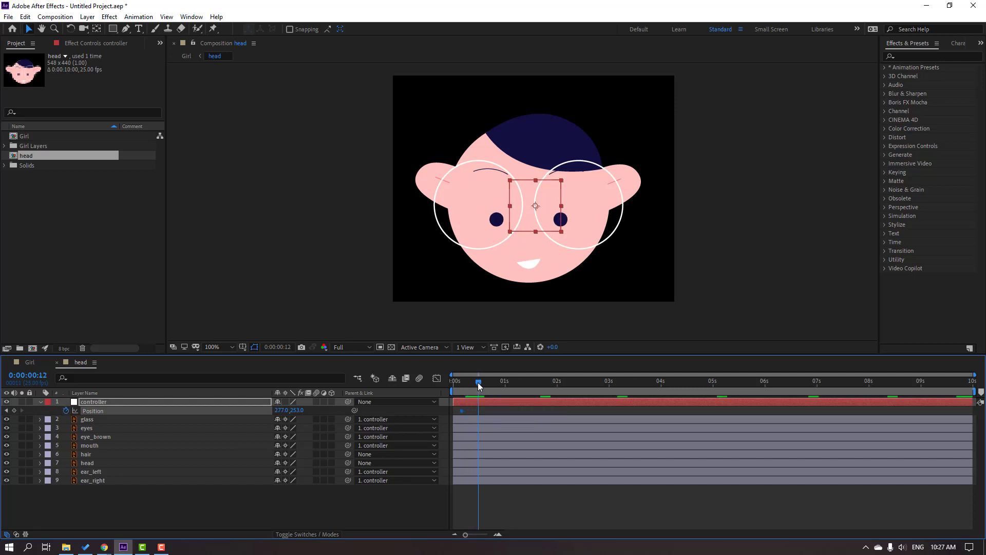
key("period")
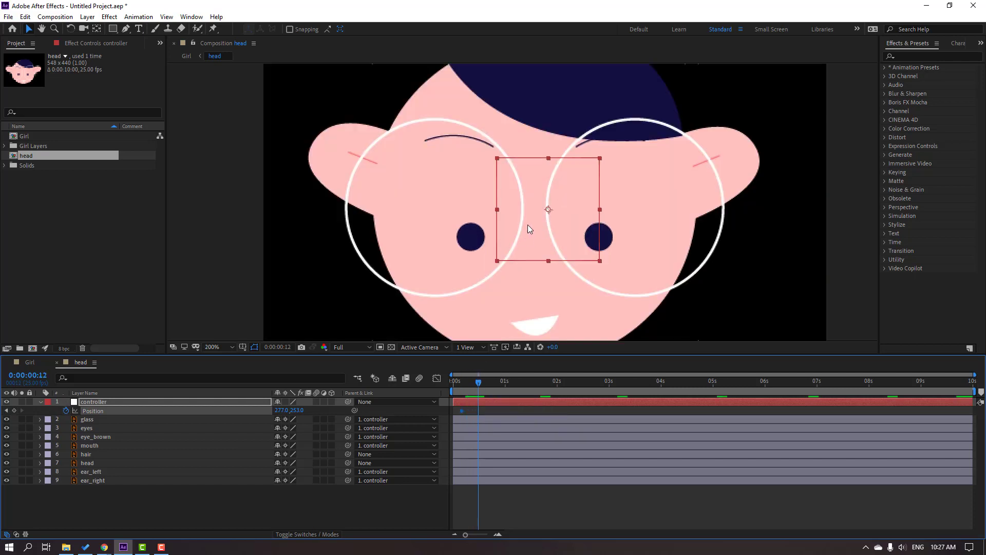
left_click_drag(528, 224, 548, 244)
scroll(609, 188, "down", 2)
key("comma")
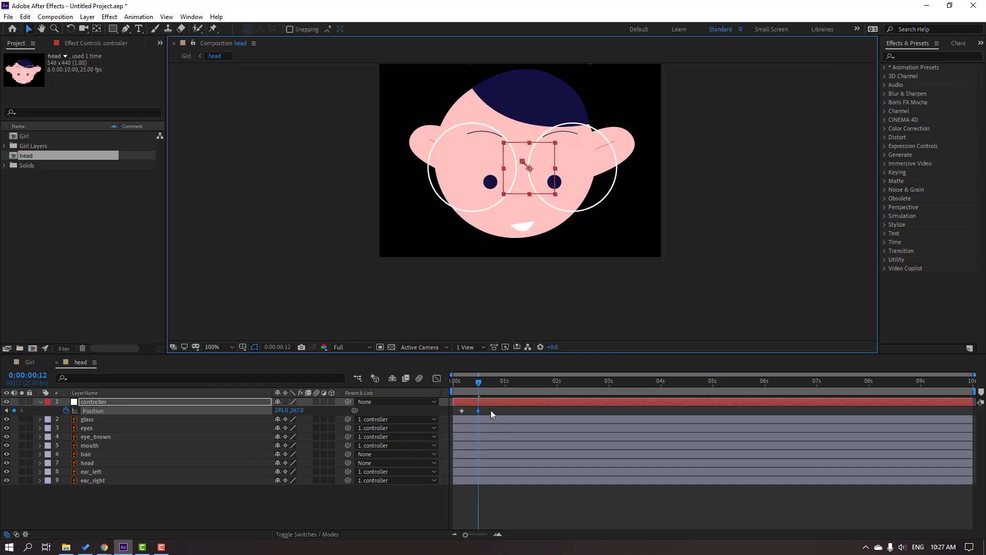
Apply Easy Ease to the controller's Position keyframes and preview the head movement.
right_click(461, 411)
mouse_move(517, 405)
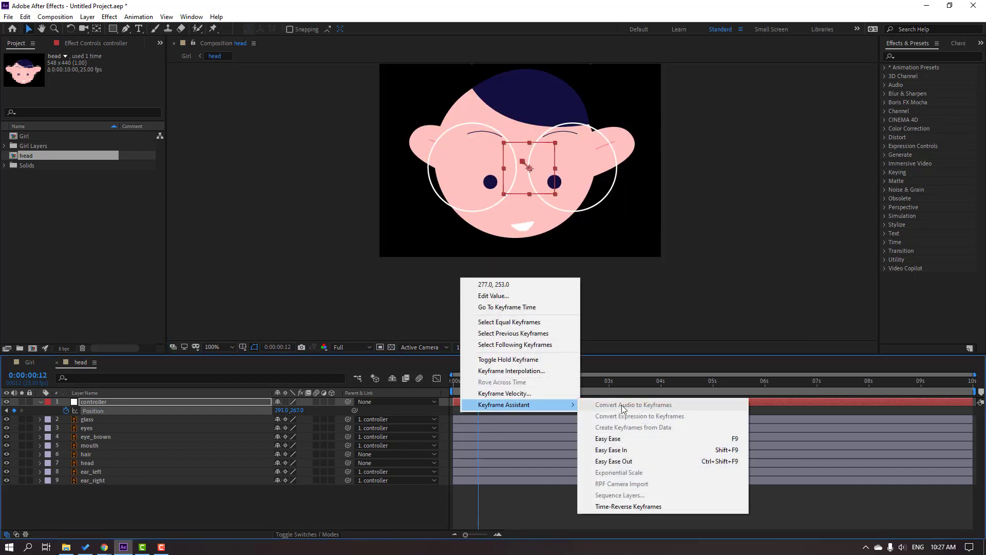
left_click(633, 438)
left_click(551, 411)
key("space")
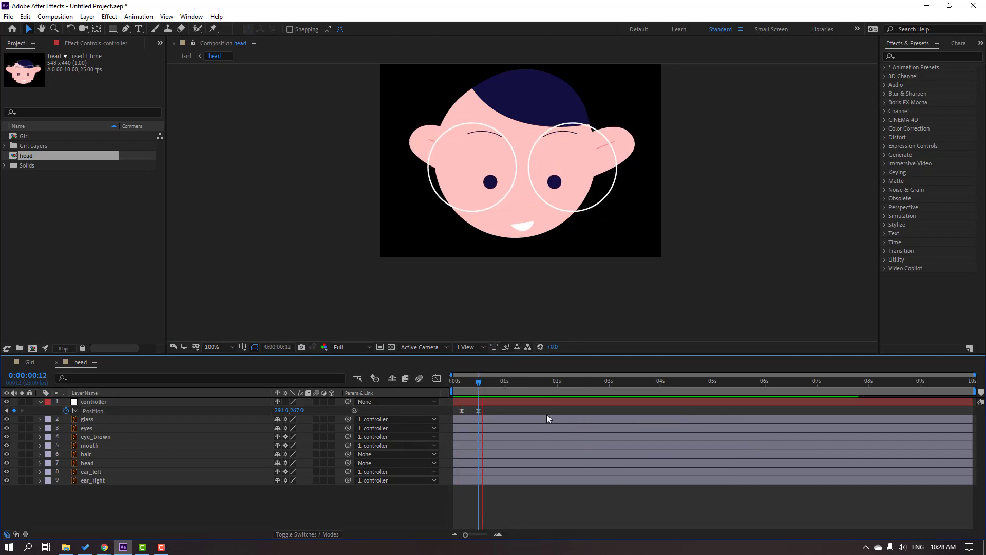
left_click(459, 387)
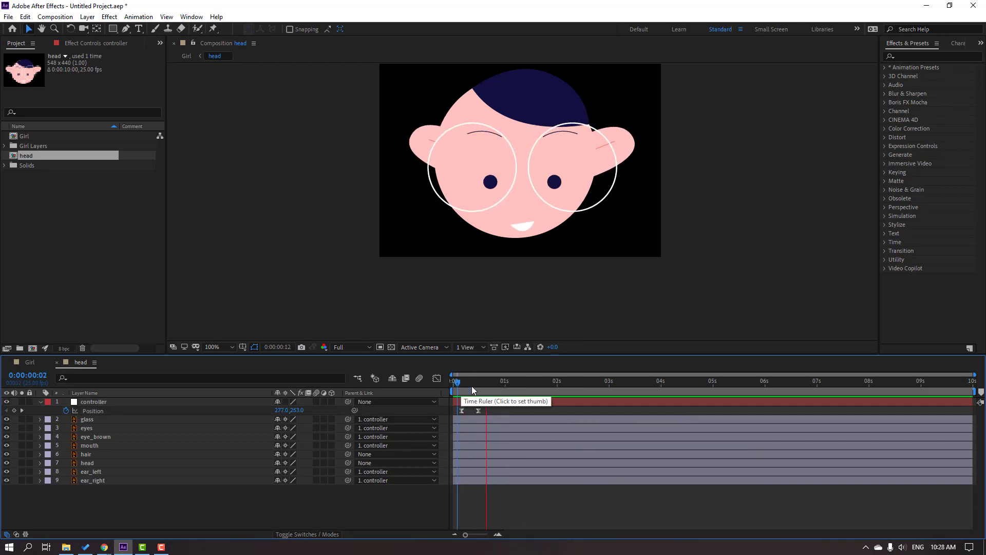
Add a hold keyframe at 1:05 and move the controller left to 263,275 at 1:14, then preview.
left_click_drag(472, 386, 497, 383)
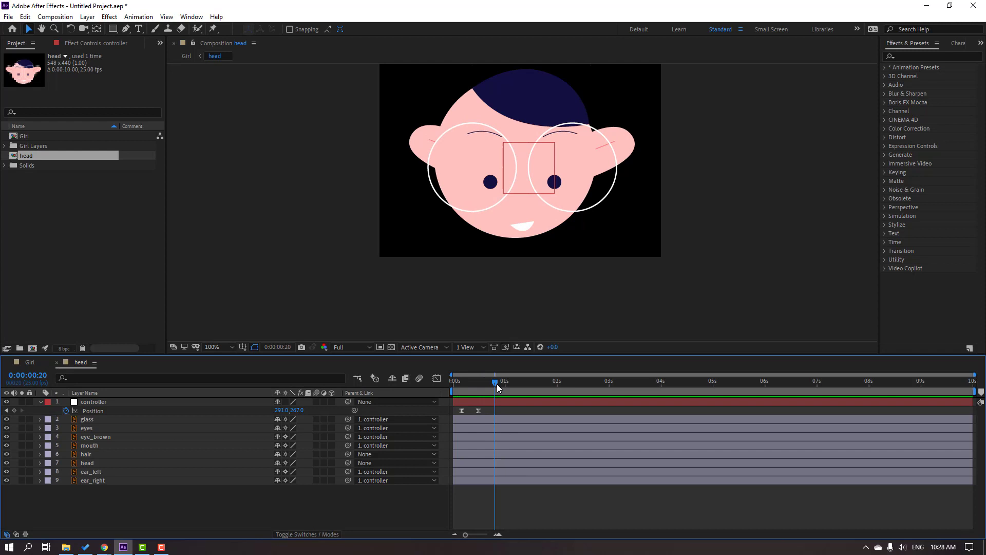
left_click(14, 411)
left_click_drag(527, 384, 534, 384)
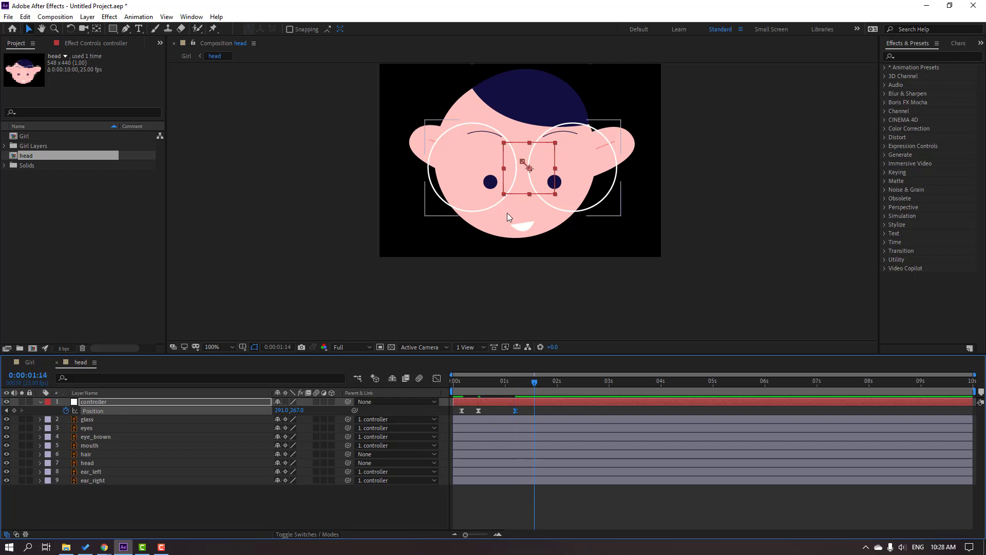
mouse_move(529, 176)
left_mouse_down()
mouse_move(498, 181)
mouse_move(517, 185)
left_mouse_up()
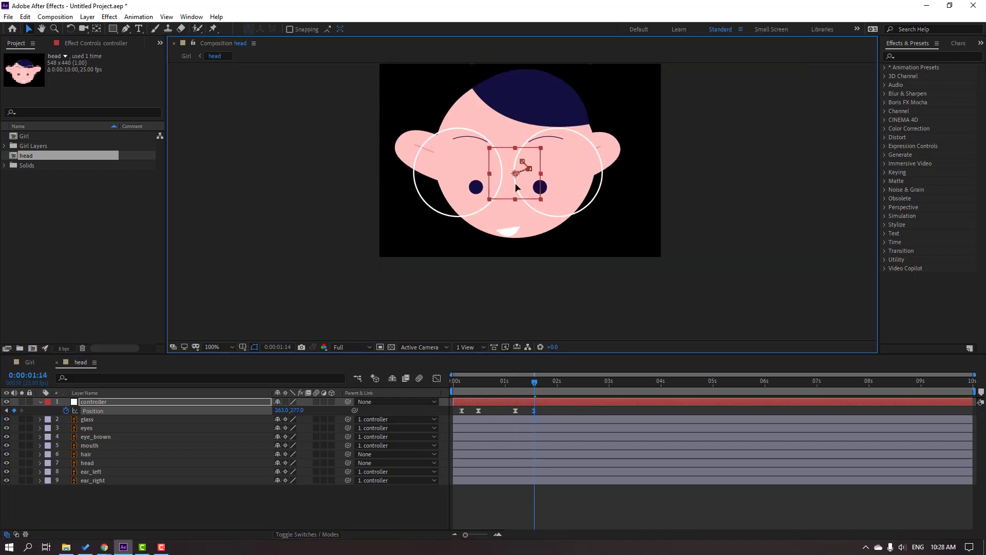
left_click(545, 414)
key("space")
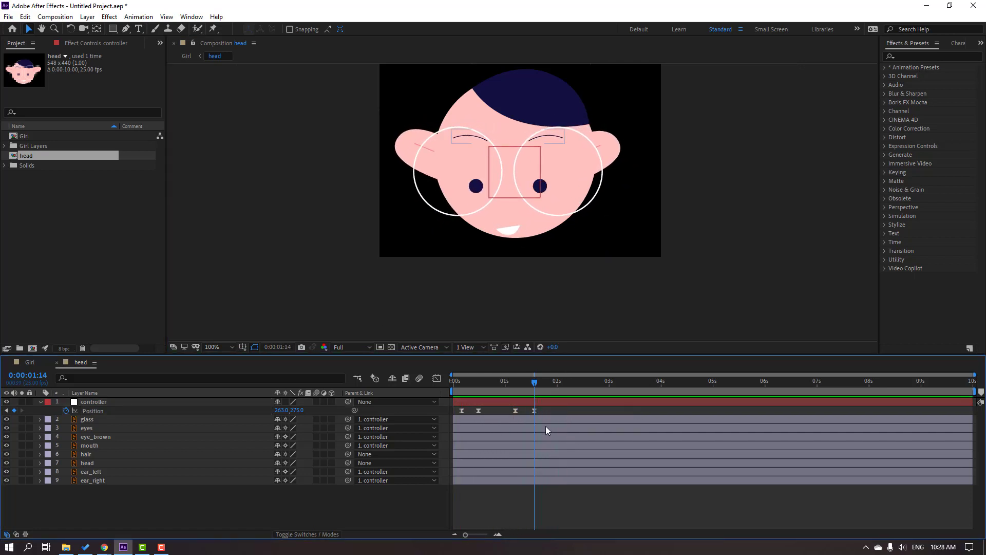
key("space")
left_click_drag(555, 411, 442, 411)
In the Graph Editor, sharpen both moves' speed peaks so they start fast and settle slowly.
left_click(437, 379)
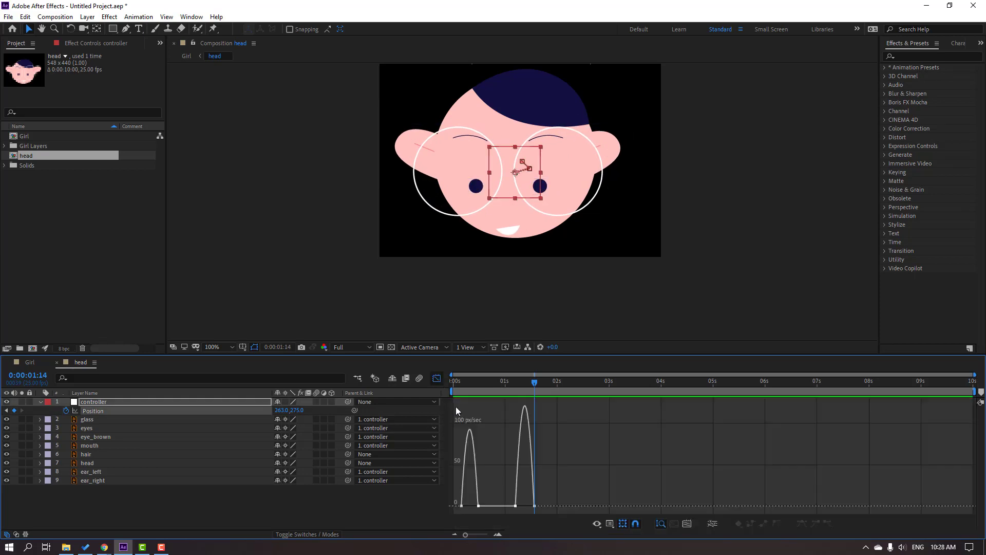
scroll(548, 512, "up", 5)
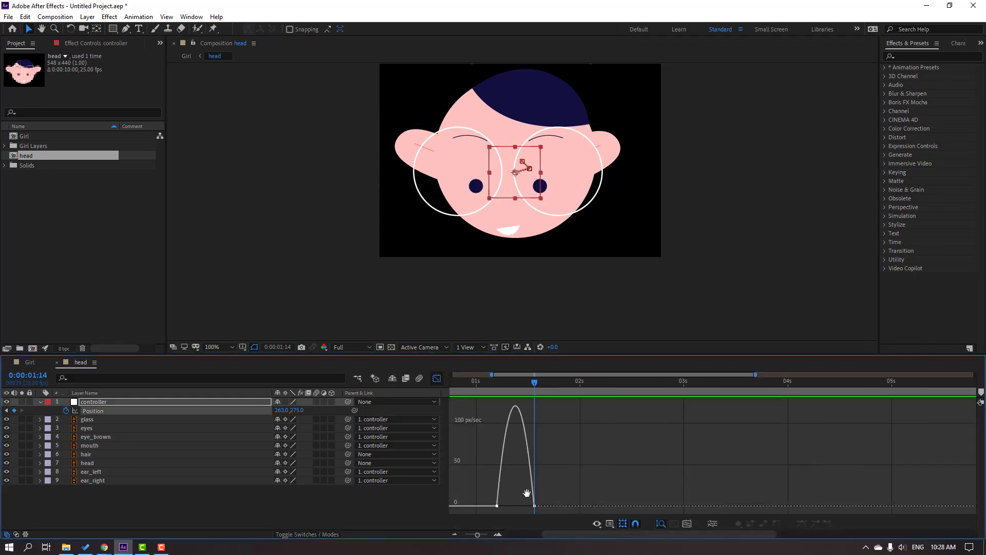
left_click_drag(536, 510, 526, 506)
left_click_drag(849, 505, 746, 506)
key("space")
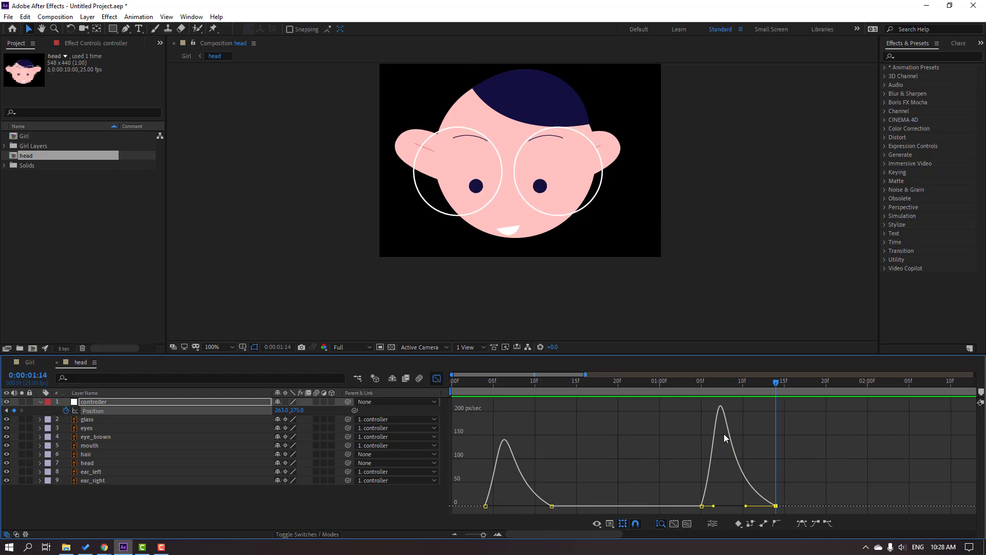
left_click(477, 381)
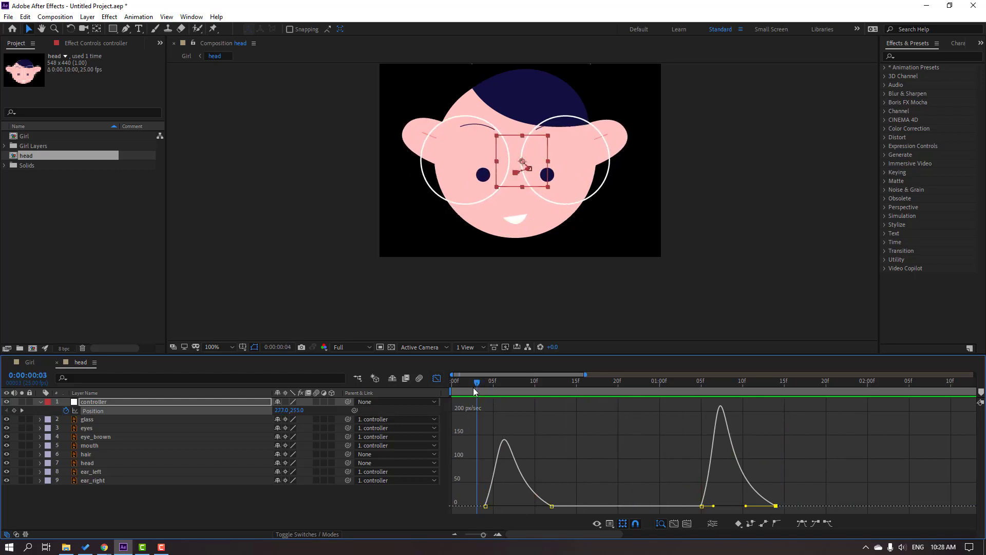
left_click(437, 380)
Keyframe the eyes' Position at frame 4 and shift them down and right at frame 12.
left_click(701, 382)
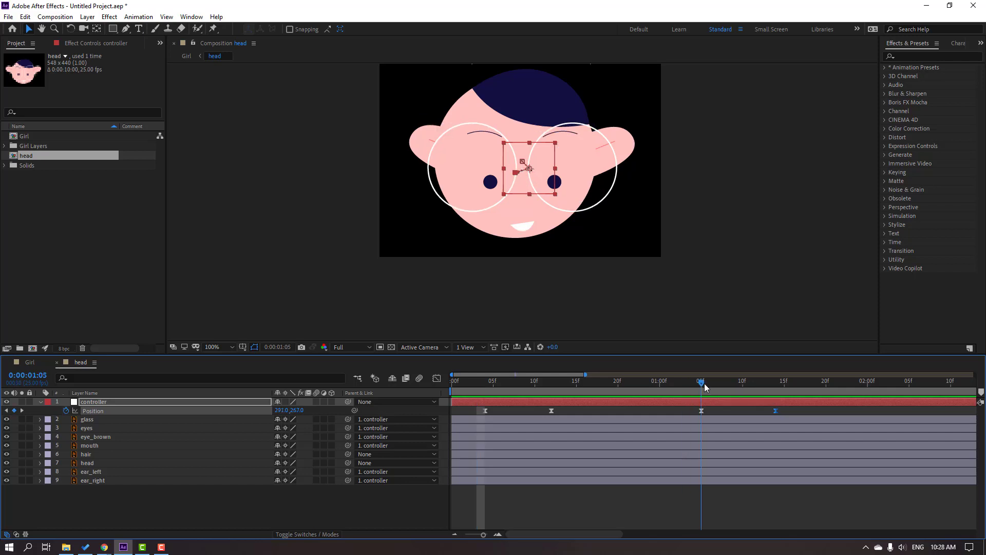
left_click(92, 430)
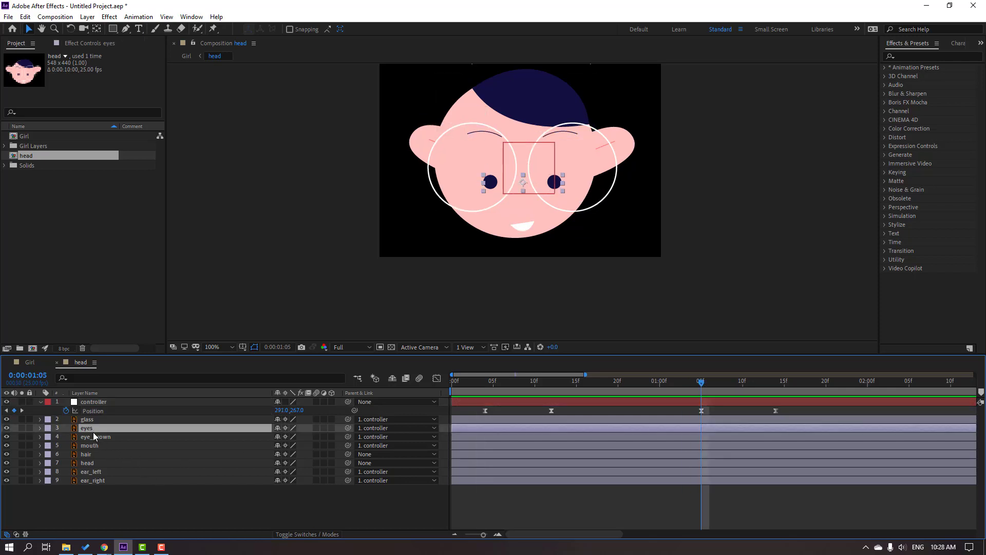
left_click(483, 381)
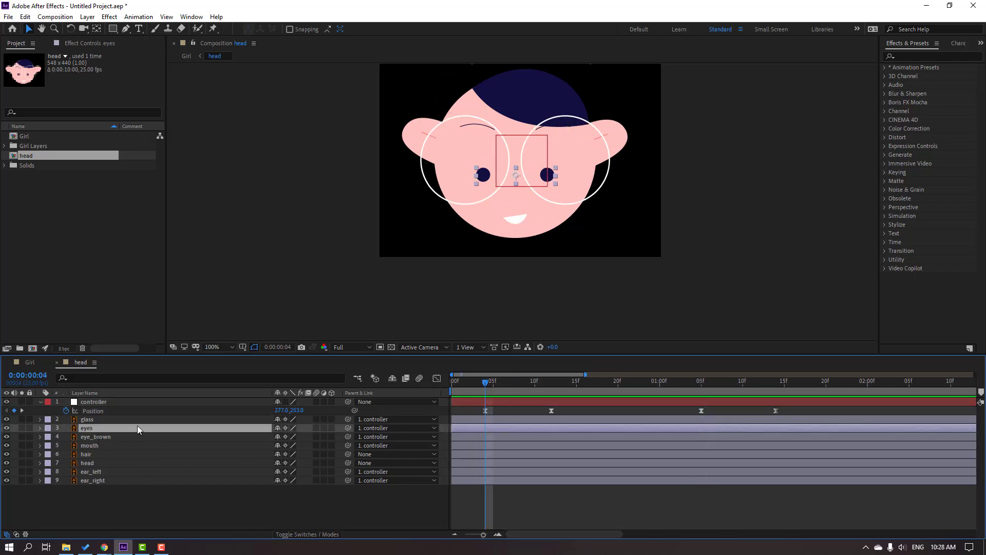
key("alt+shift+p")
left_click(70, 436)
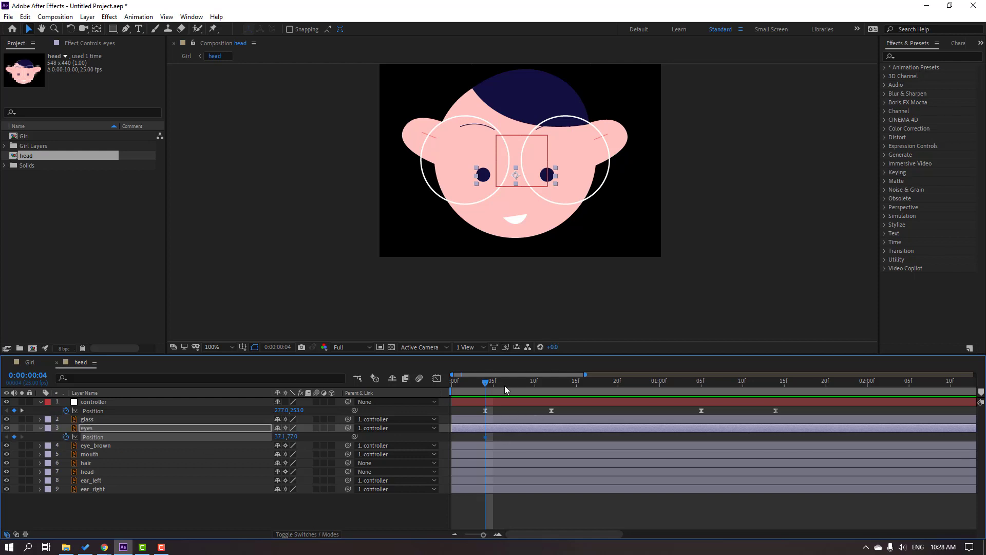
left_click_drag(505, 385, 551, 383)
scroll(522, 184, "up", 2)
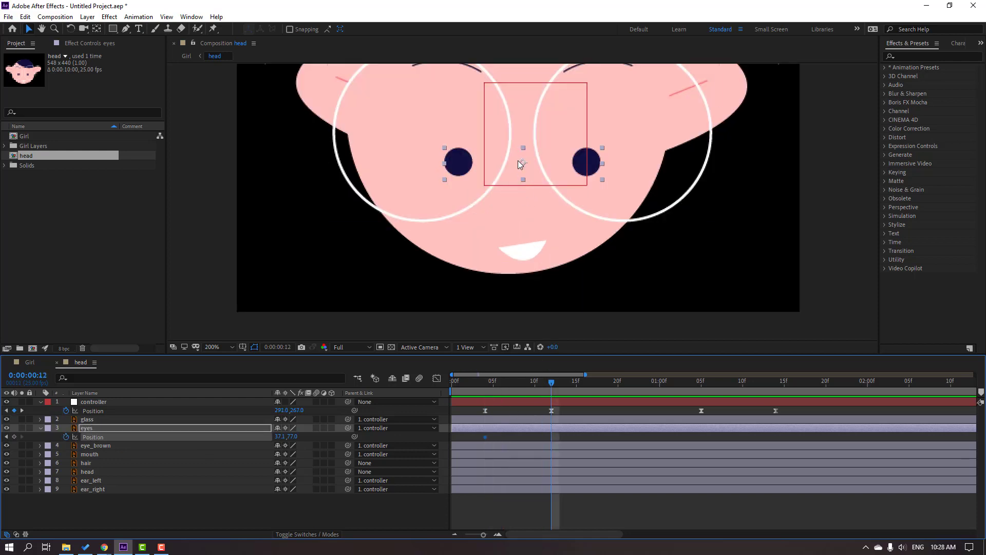
left_click_drag(523, 165, 532, 178)
scroll(531, 180, "down", 2)
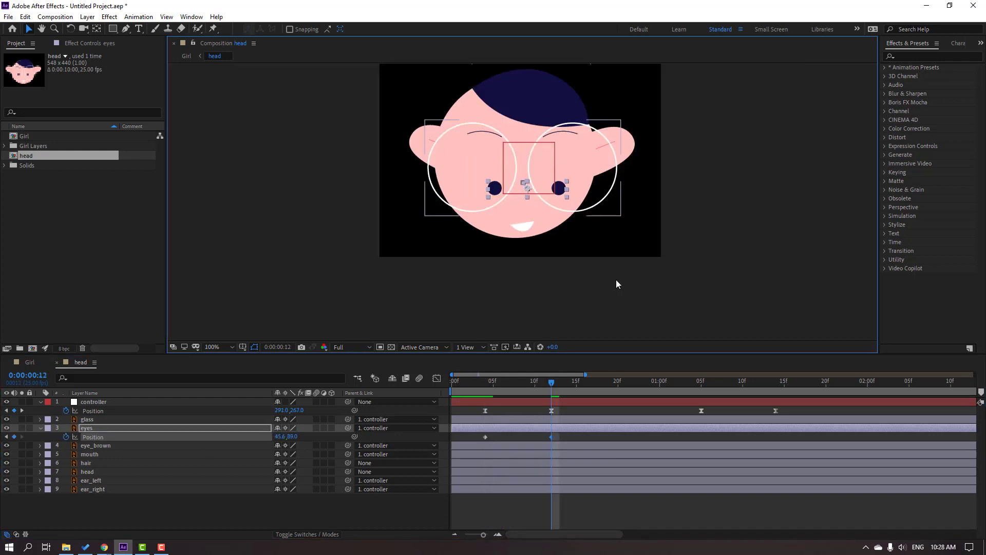
key("space")
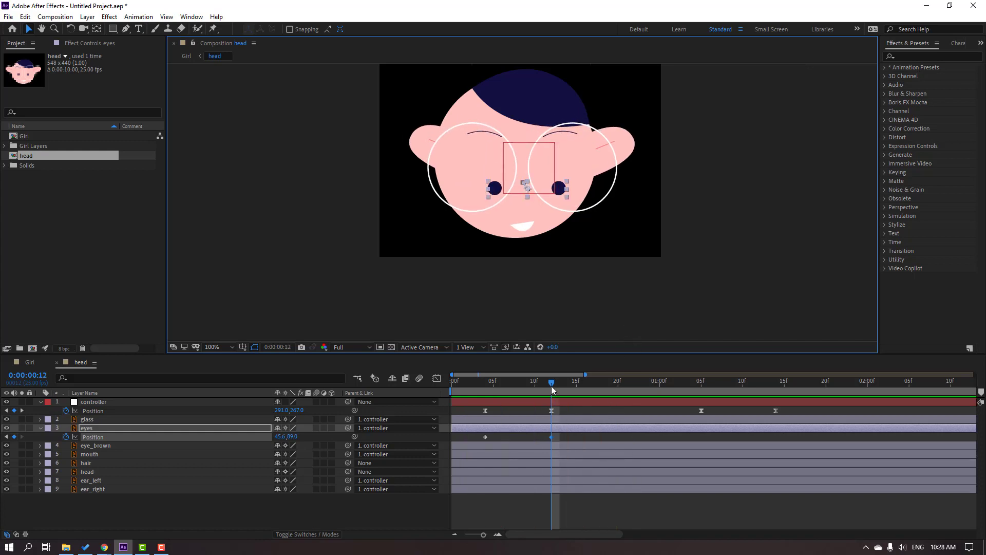
Shift the eyes right at frame 21 and apply Easy Ease to their Position keyframes.
left_click_drag(551, 389, 593, 384)
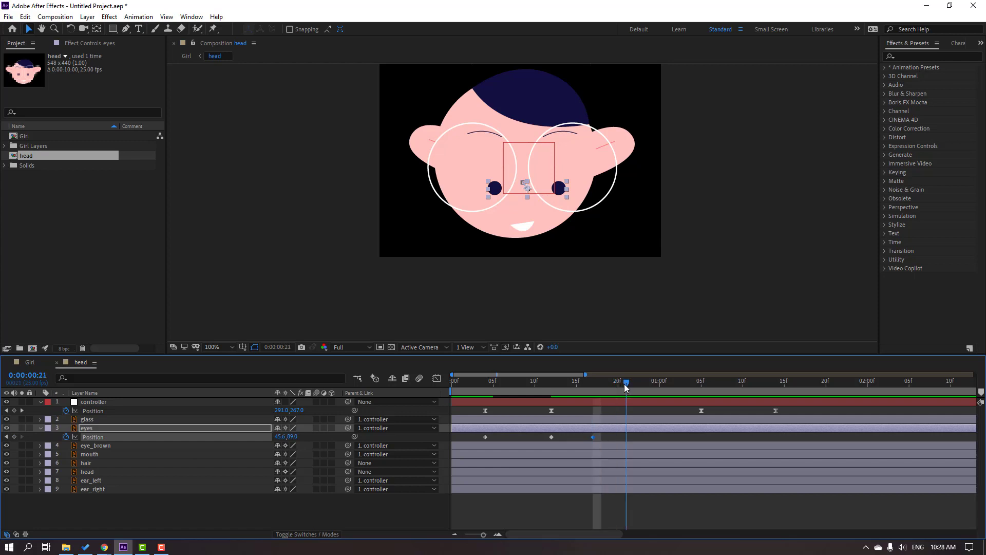
key("period")
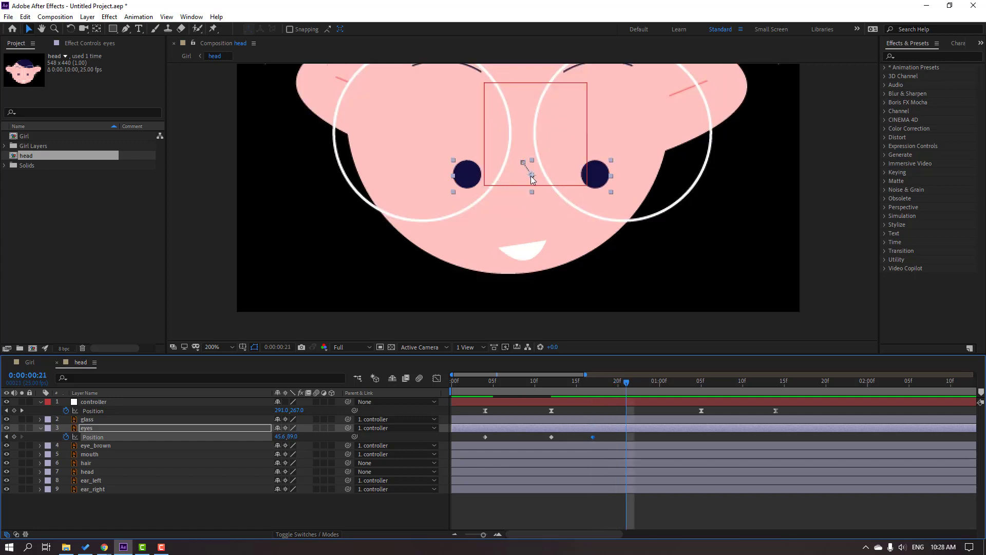
left_click_drag(531, 178, 540, 176)
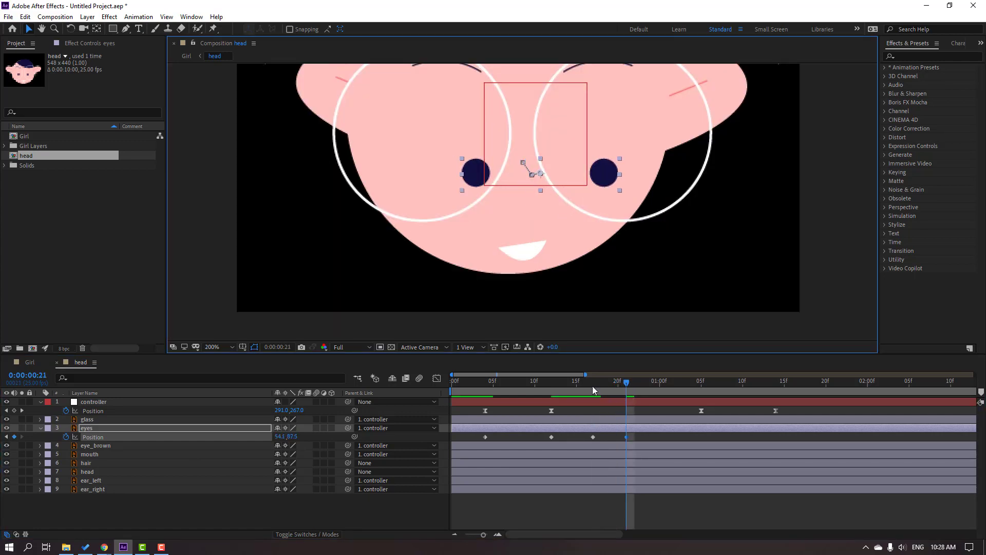
left_click_drag(593, 383, 620, 384)
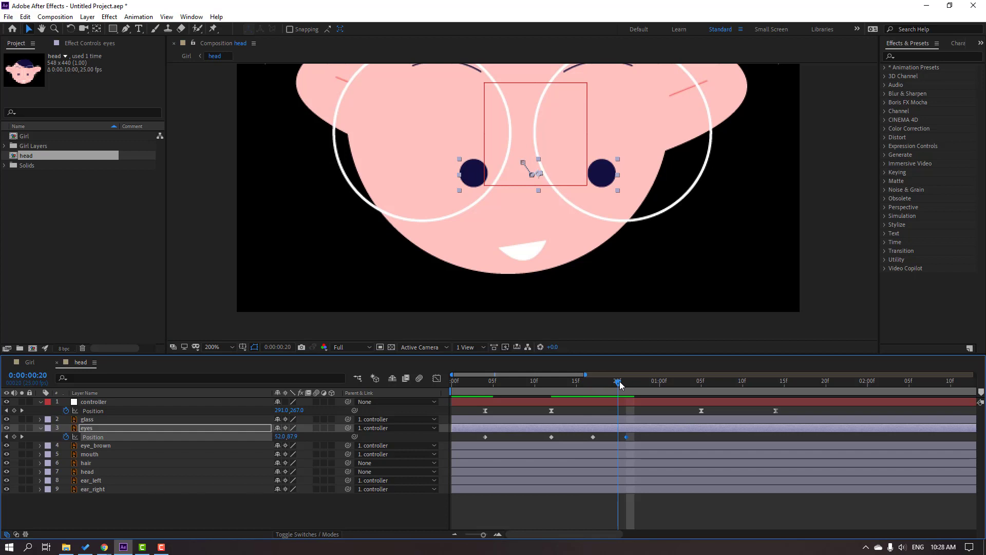
right_click(485, 437)
mouse_move(545, 435)
left_click(643, 465)
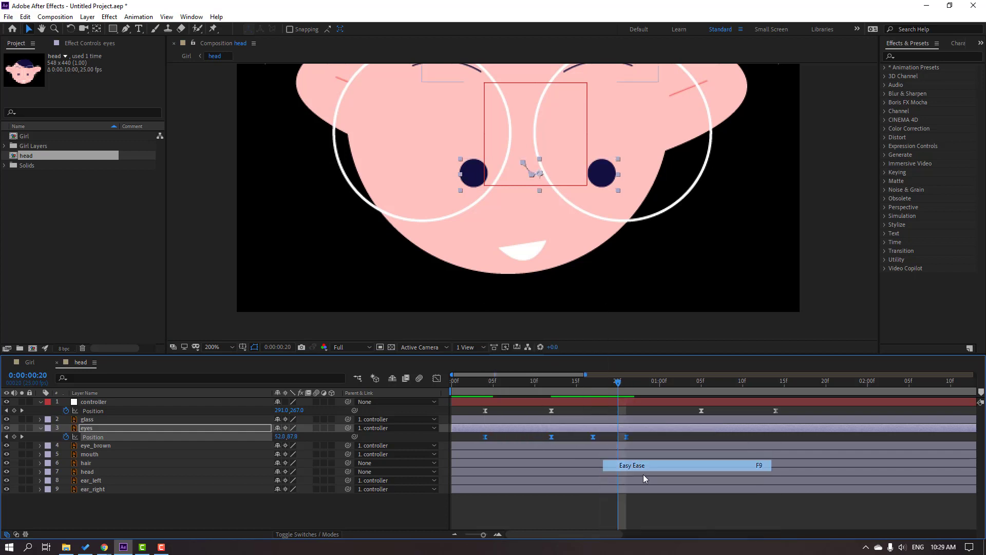
left_click(461, 255)
key("comma")
key("comma")
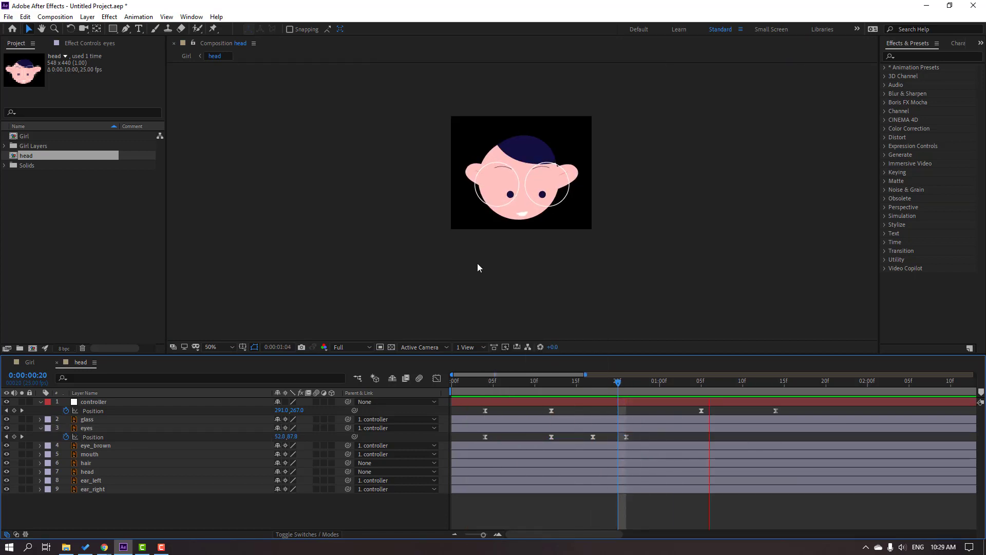
key("period")
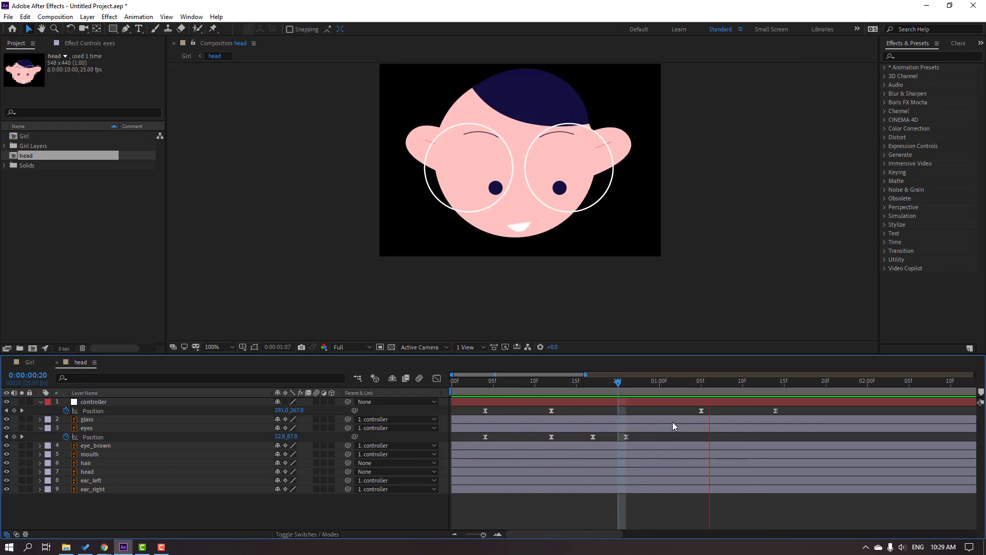
left_click(631, 386)
Hold the eyes at frame 24, then slide them left at 1:02 and further left at 1:14.
left_click_drag(633, 388, 651, 387)
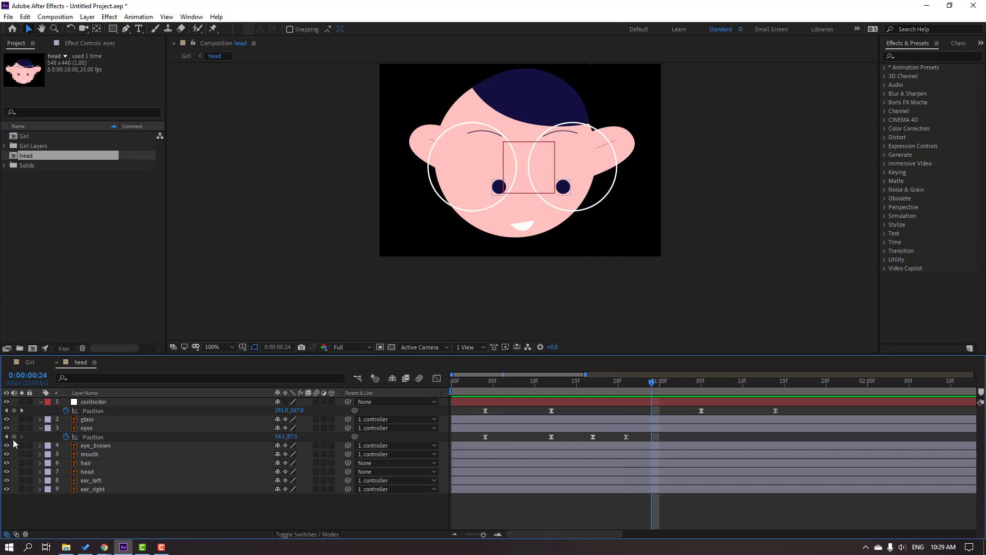
left_click(14, 436)
left_click_drag(652, 382, 674, 384)
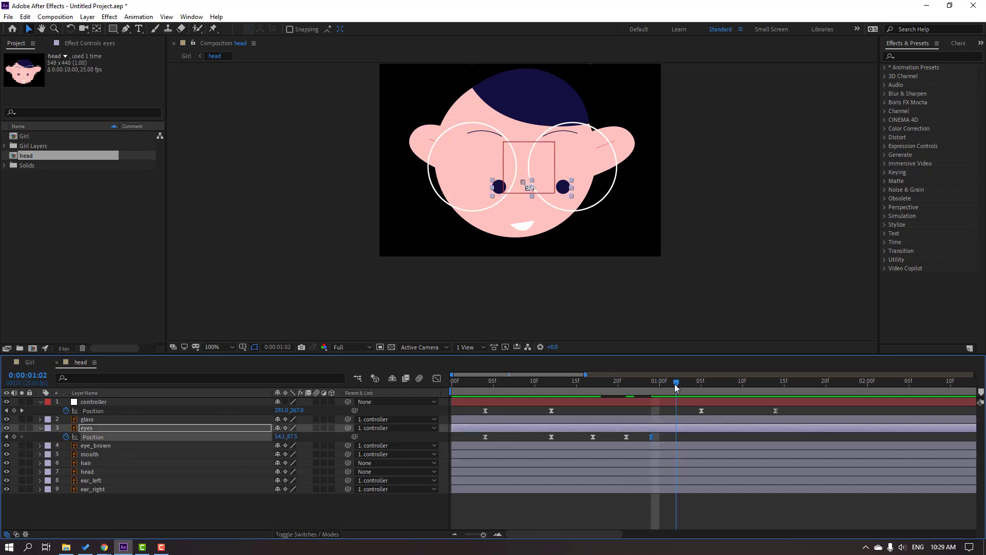
key("period")
left_click_drag(530, 171, 519, 172)
left_click_drag(672, 394, 775, 383)
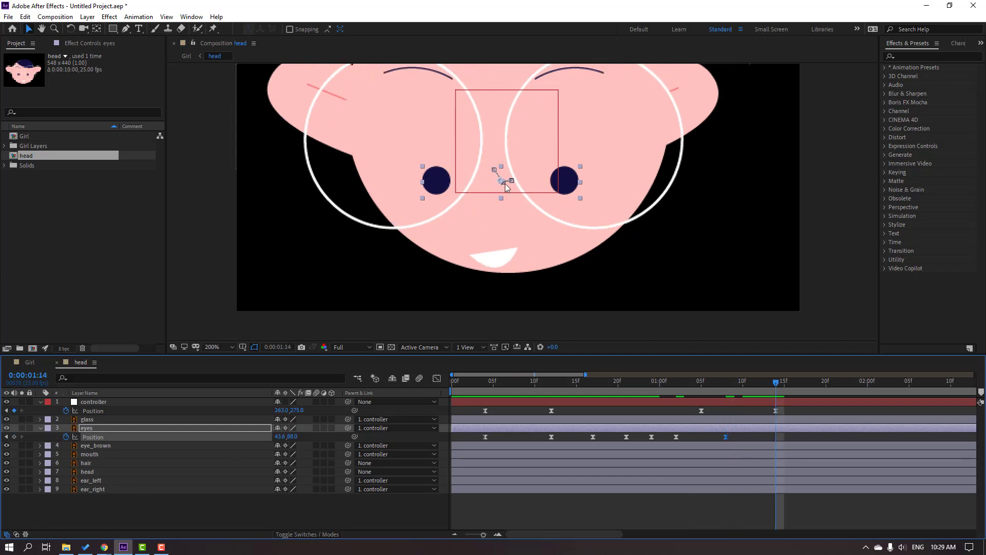
left_click_drag(506, 186, 477, 186)
Preview the eye animation at 50% view and switch the timeline display to seconds.
key("comma")
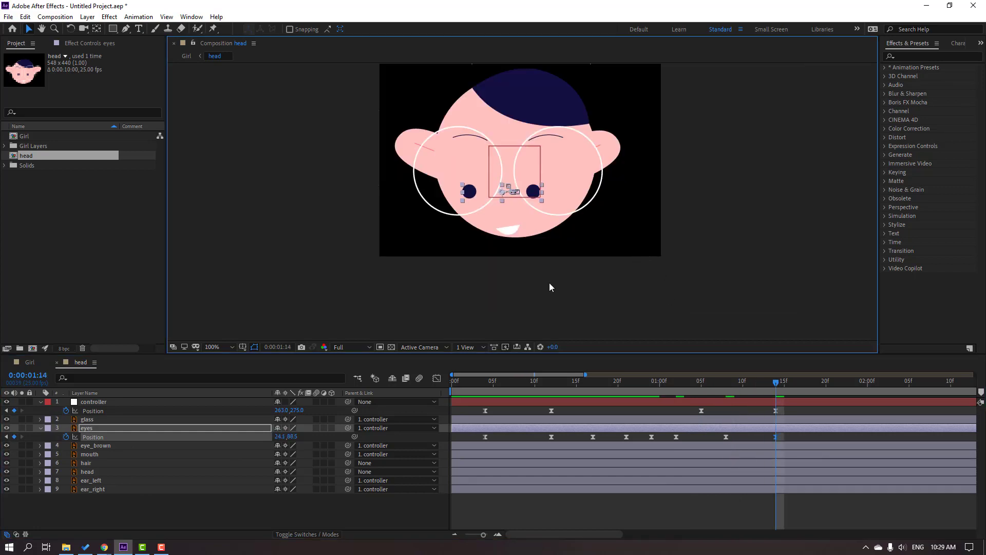
key("space")
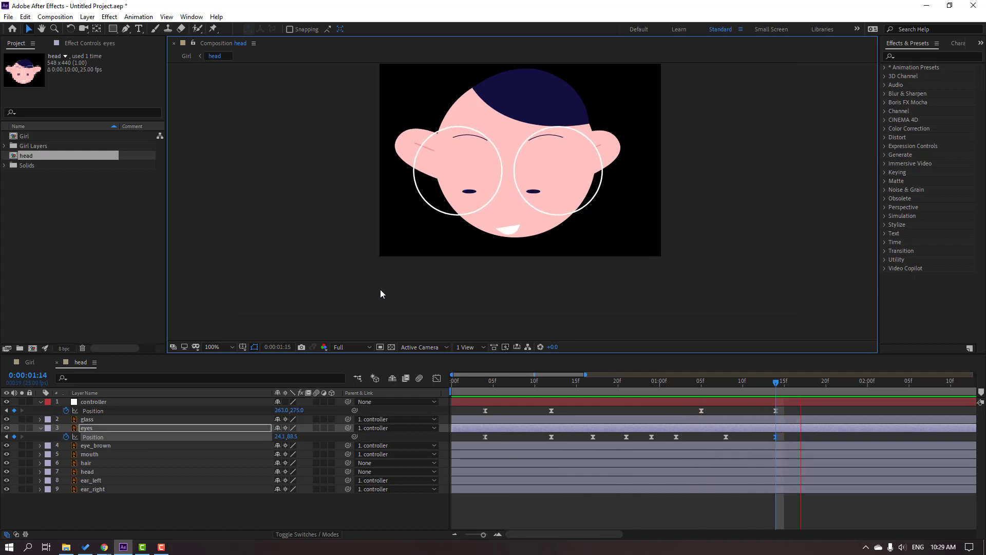
key("comma")
key("comma")
key("comma")
key("comma")
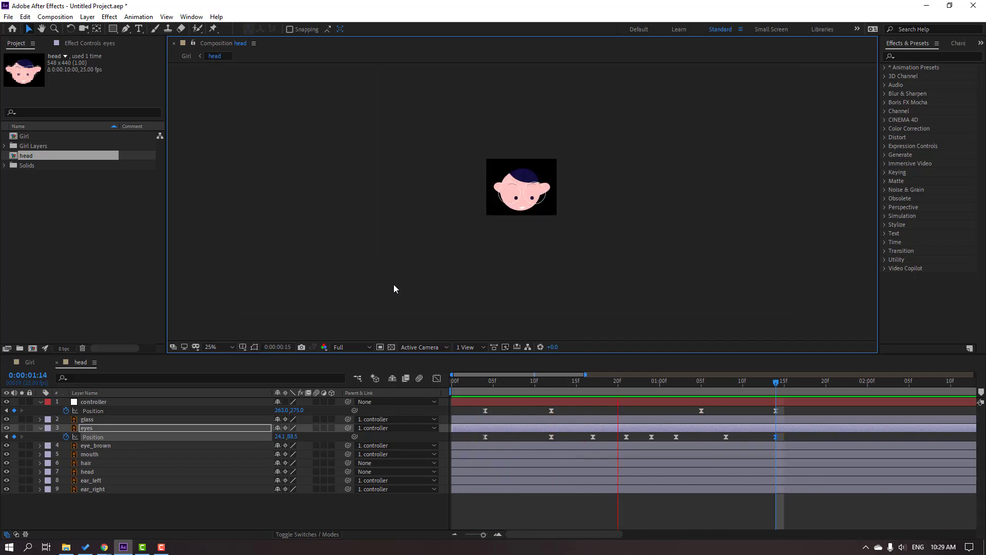
key("period")
key("space")
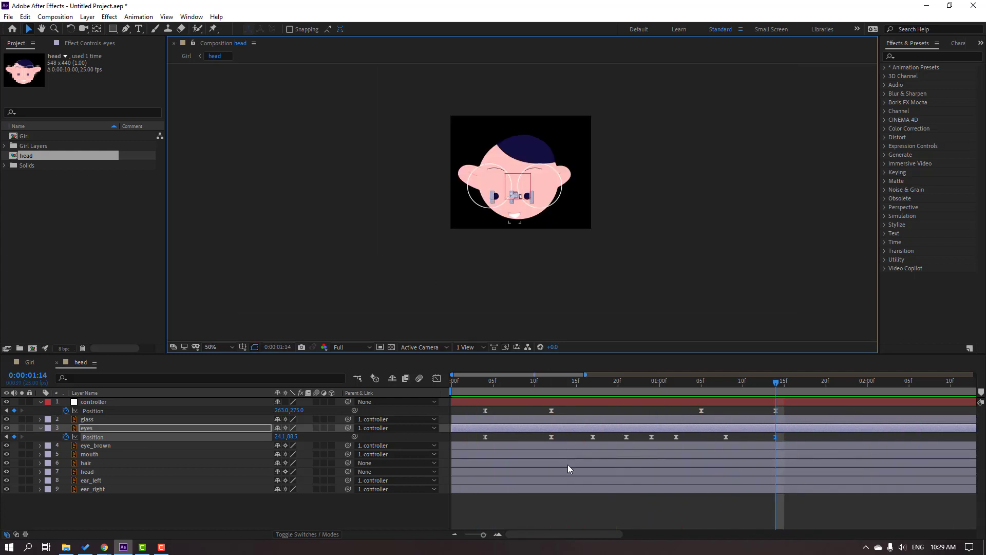
key("minus")
mouse_move(631, 414)
left_mouse_down()
mouse_move(577, 417)
mouse_move(568, 445)
mouse_move(580, 416)
mouse_move(633, 416)
left_mouse_up()
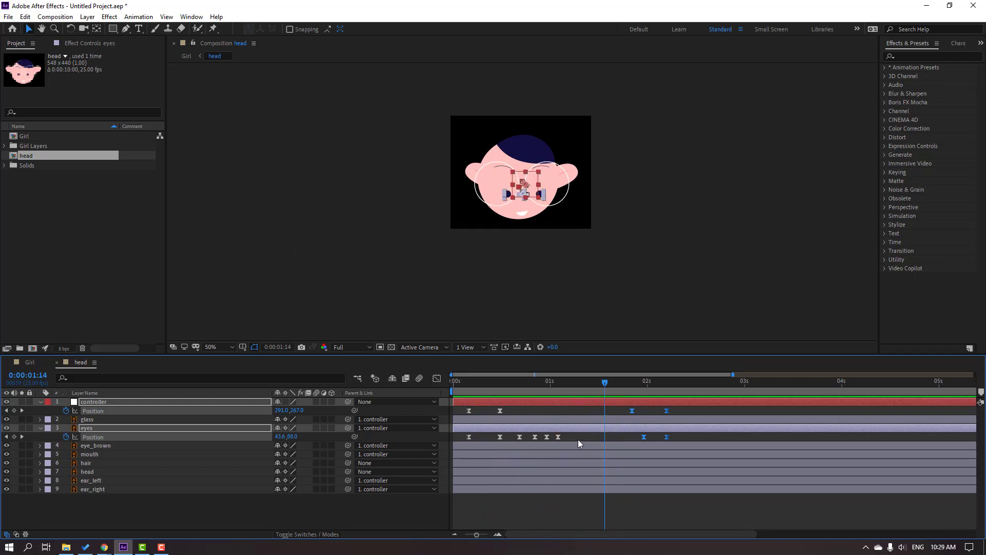
Drag the eyes' last two Position keyframes later, preview, and return to the first frame.
left_click(558, 437)
left_click_drag(552, 436, 570, 437)
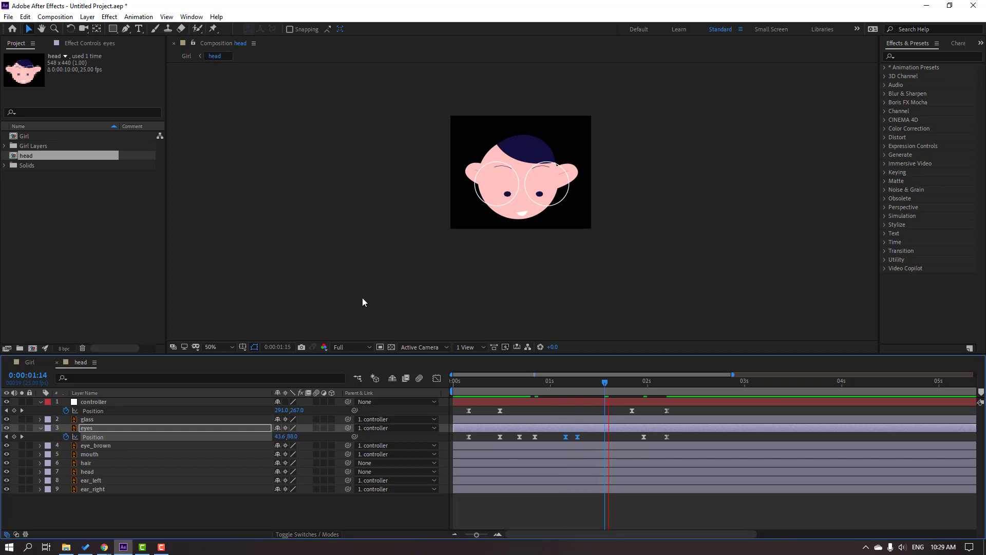
key("period")
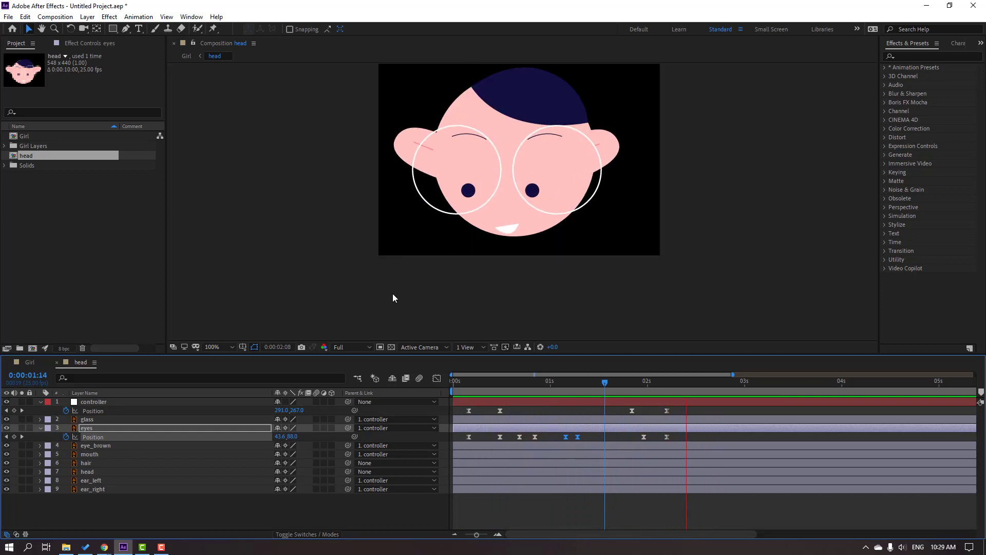
left_click_drag(605, 381, 698, 385)
key("space")
key("space")
key("space")
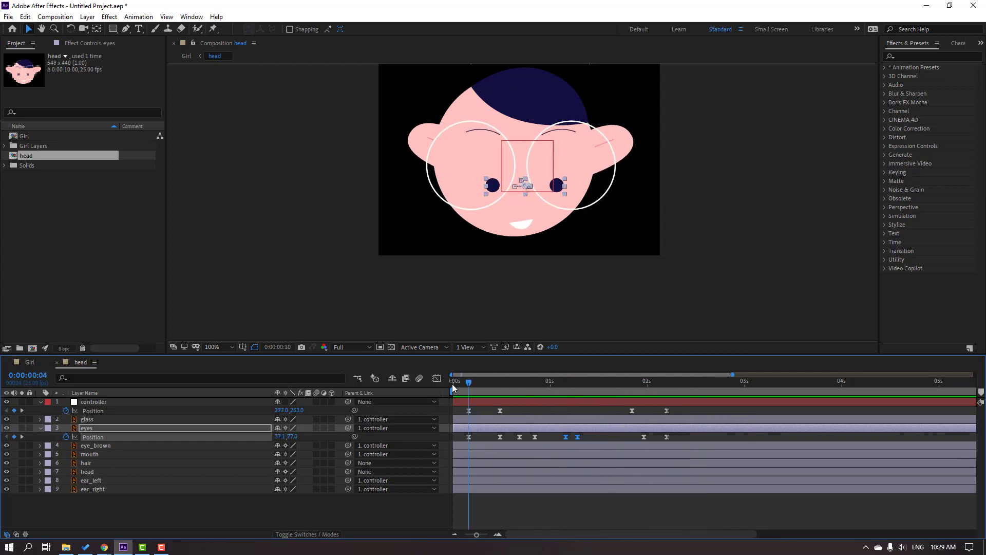
key("Home")
left_click(527, 389)
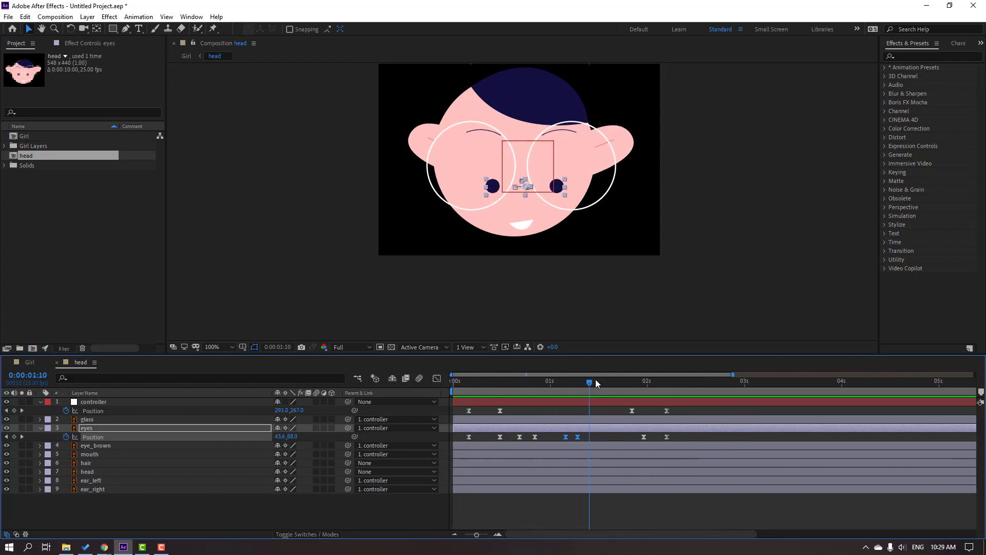
left_click_drag(640, 379, 693, 378)
key("Home")
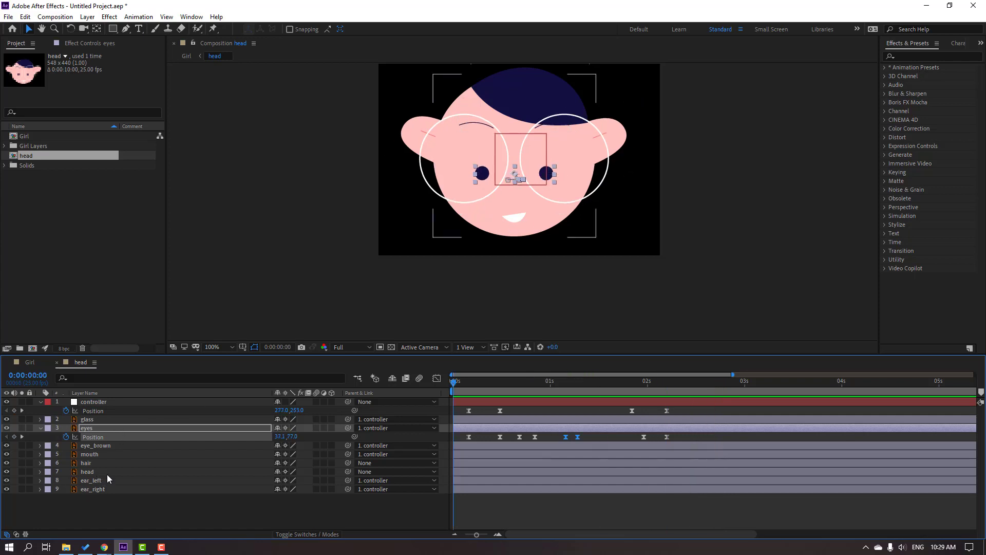
Start the mouth's Position keyframes and shift the mouth right at 12 frames.
left_click(90, 454)
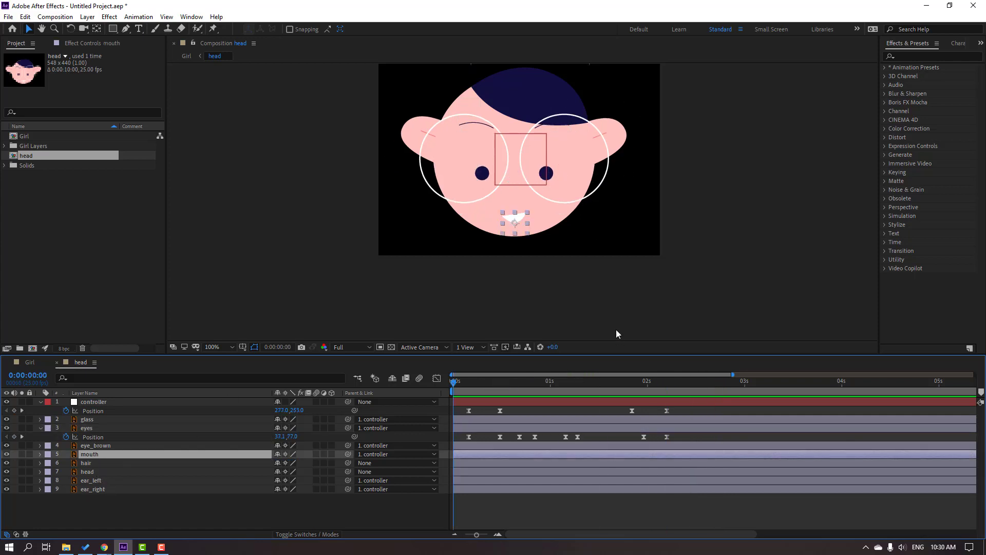
key("p")
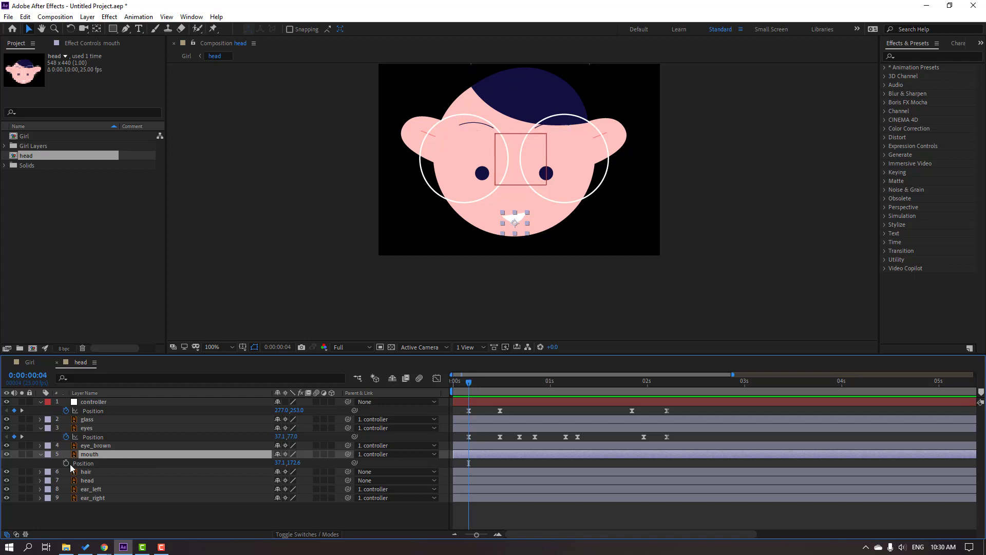
left_click(67, 463)
left_click_drag(469, 382, 500, 386)
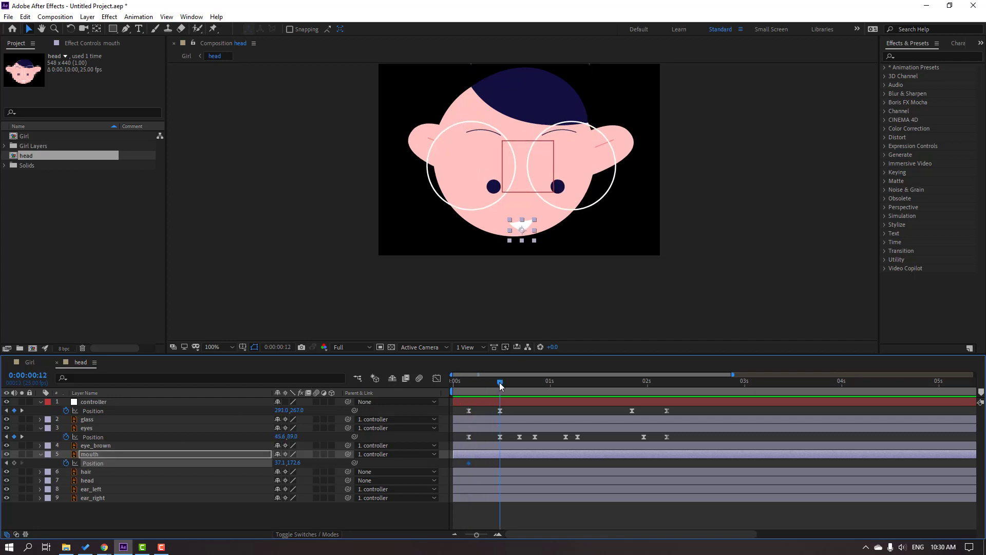
key("period")
left_click_drag(530, 254, 539, 255)
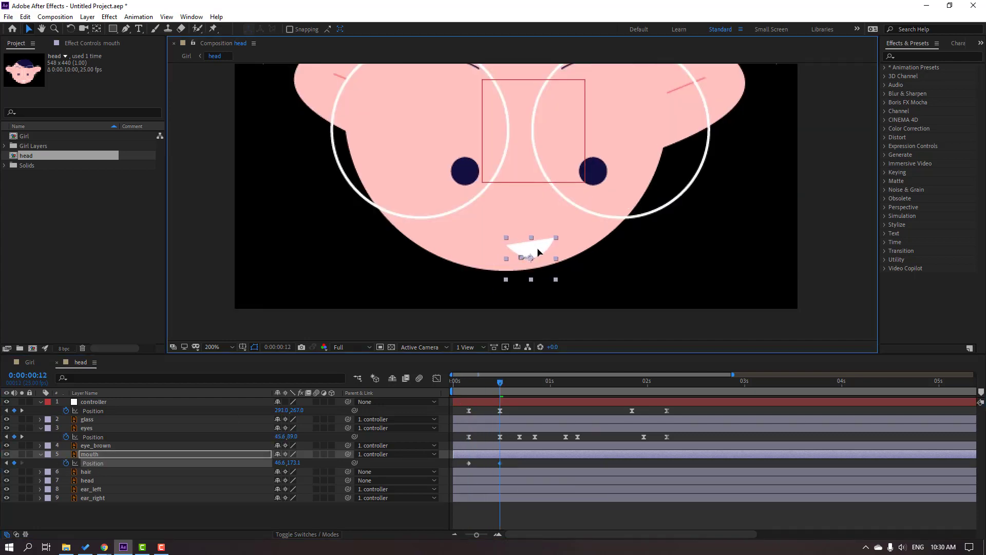
key("comma")
Hold the mouth at 1:22, move it left and up at 2:04, and preview.
left_click_drag(466, 384, 639, 389)
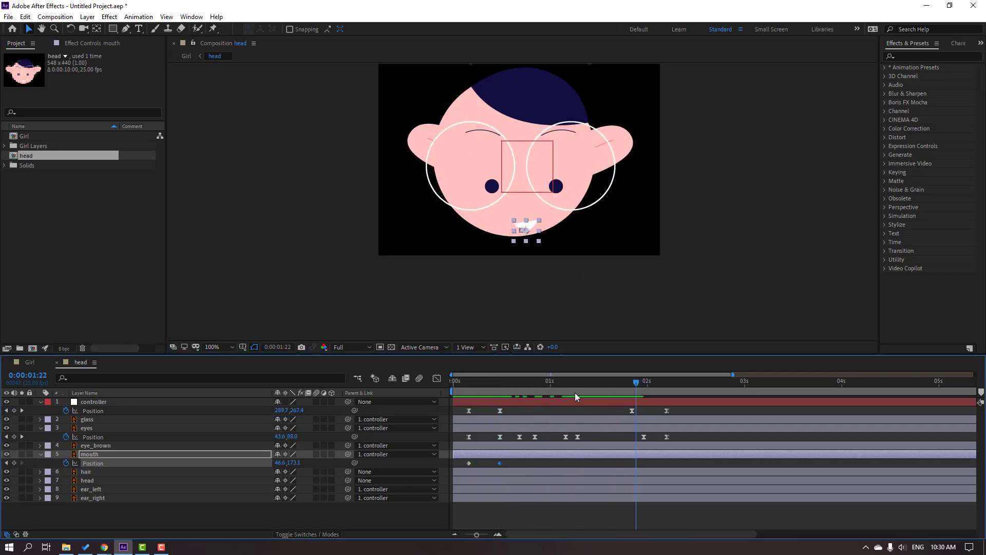
left_click(13, 463)
left_click_drag(637, 385, 663, 385)
key("period")
left_click_drag(498, 265, 475, 261)
key("comma")
key("space")
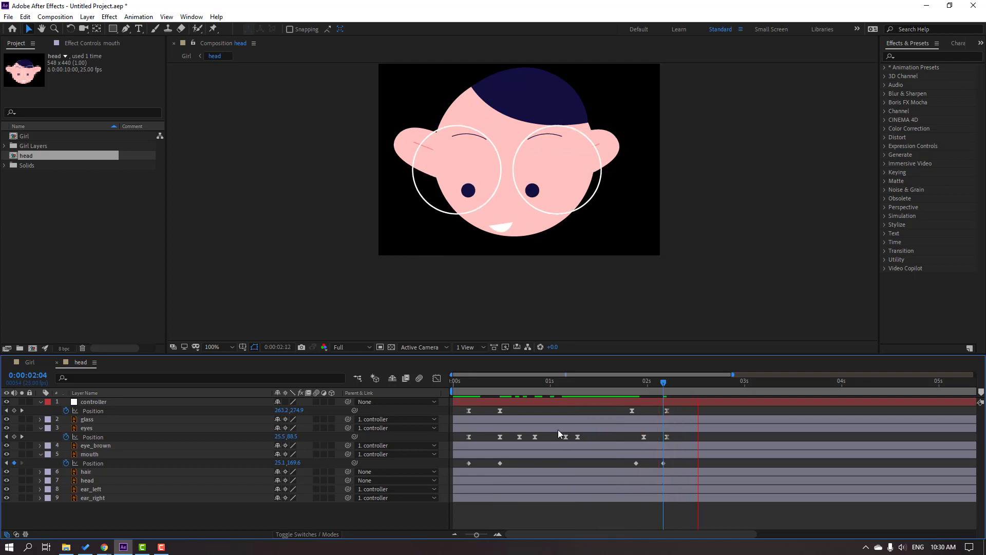
left_click(87, 420)
Keyframe the glasses' Position, shift them down and right at frame 12, and apply Easy Ease.
key("period")
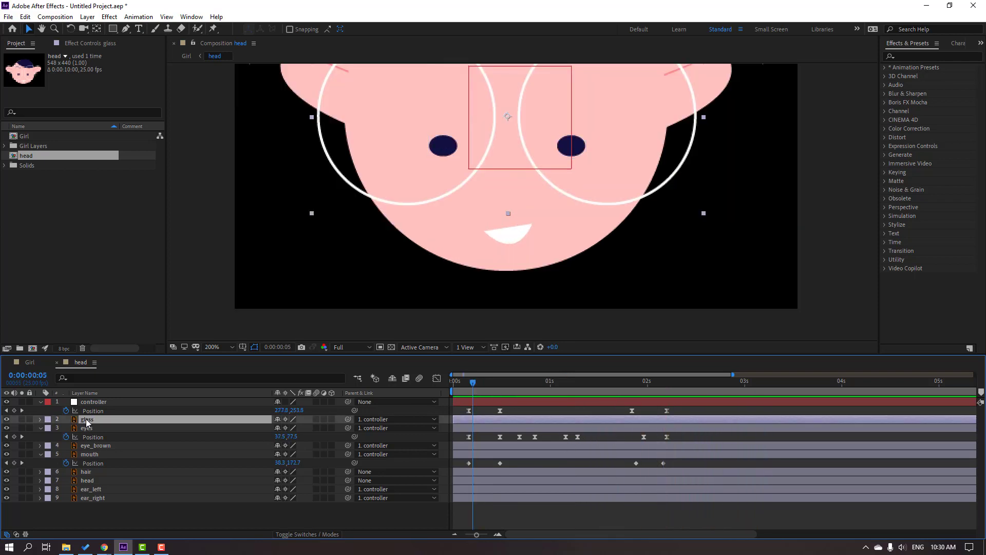
key("p")
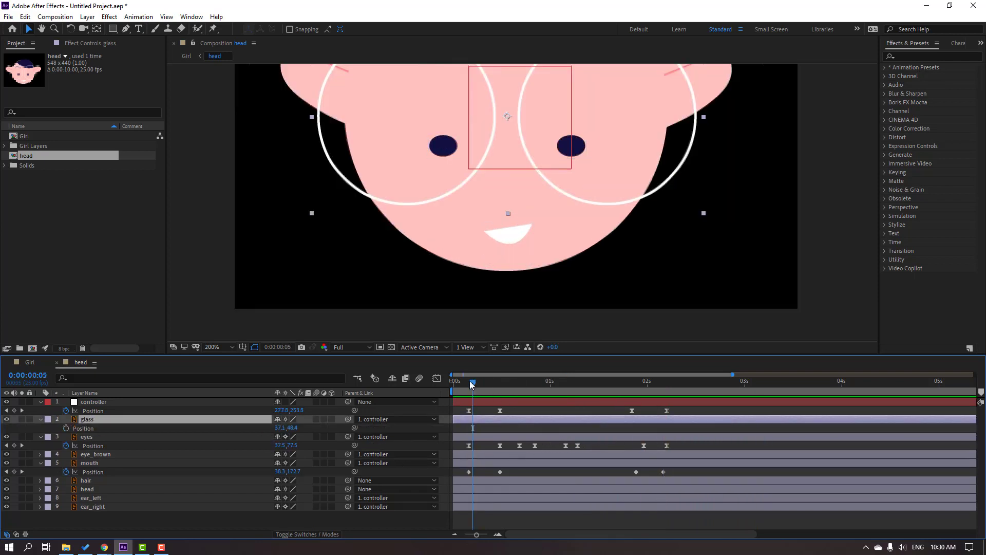
left_click(66, 428)
key("comma")
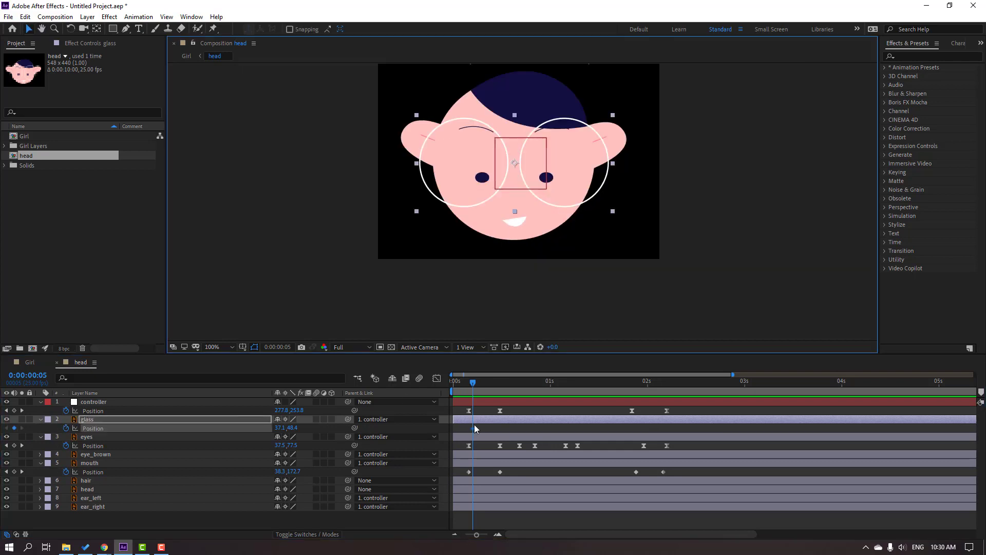
left_click_drag(475, 387, 500, 388)
key("period")
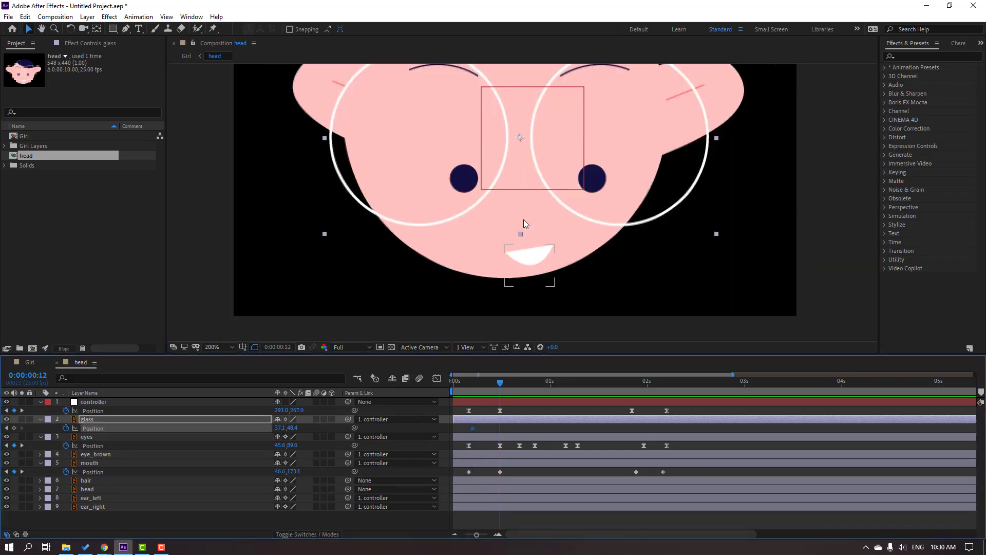
left_click_drag(517, 146, 527, 161)
key("comma")
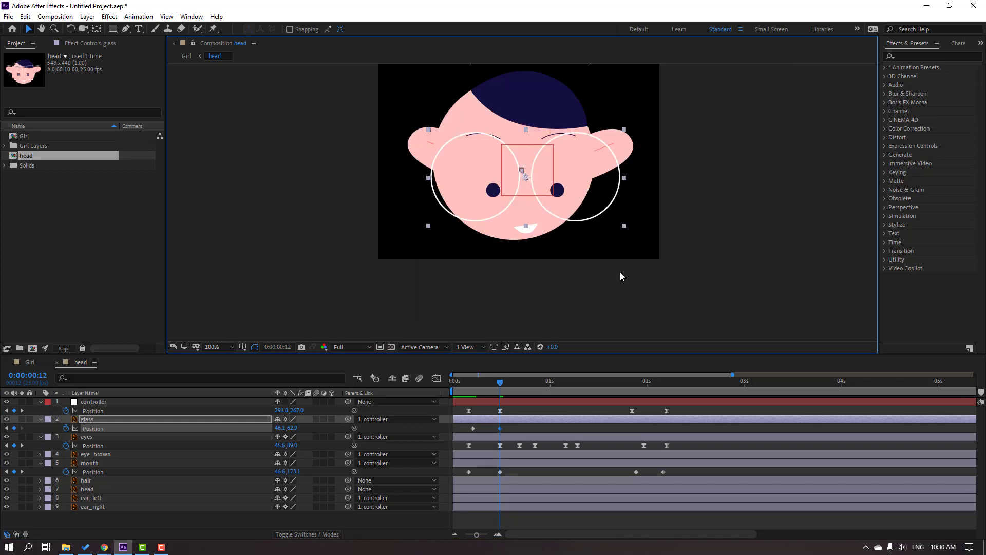
mouse_move(464, 388)
left_mouse_down()
mouse_move(525, 385)
mouse_move(473, 384)
left_mouse_up()
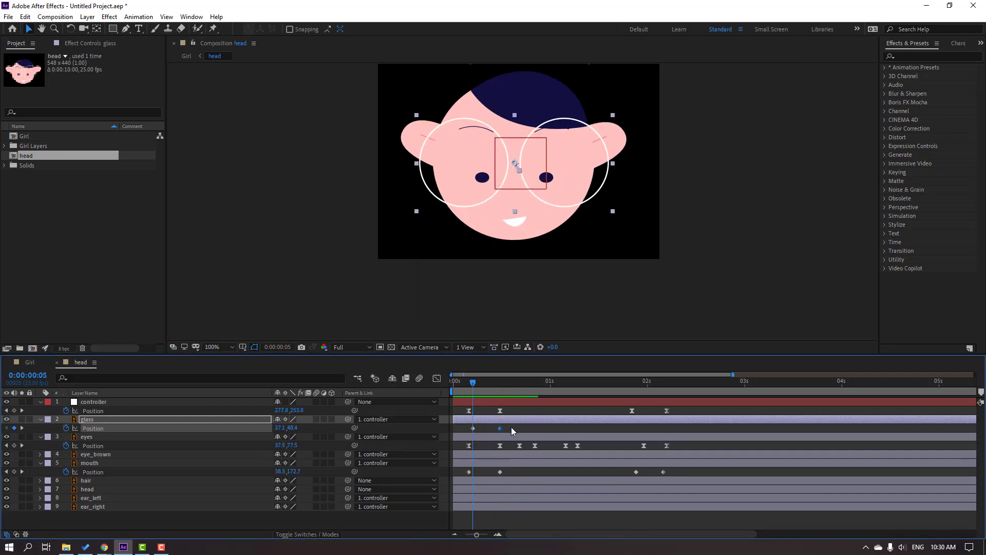
right_click(473, 428)
mouse_move(546, 429)
left_click(606, 458)
Hold the glasses at 1:22, move them left and down at 2:05, and preview.
left_click_drag(623, 386, 666, 383)
left_click(14, 428)
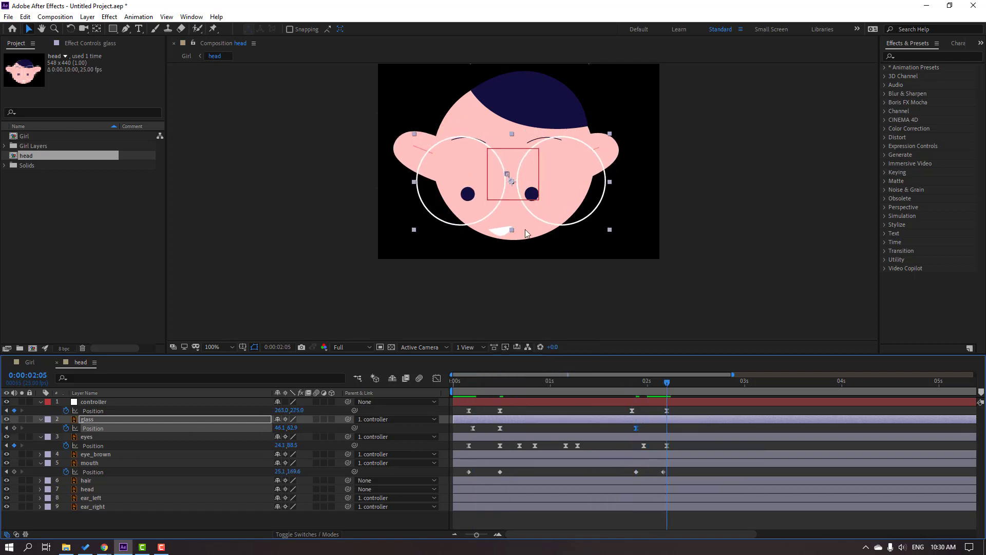
left_click_drag(517, 190, 506, 187)
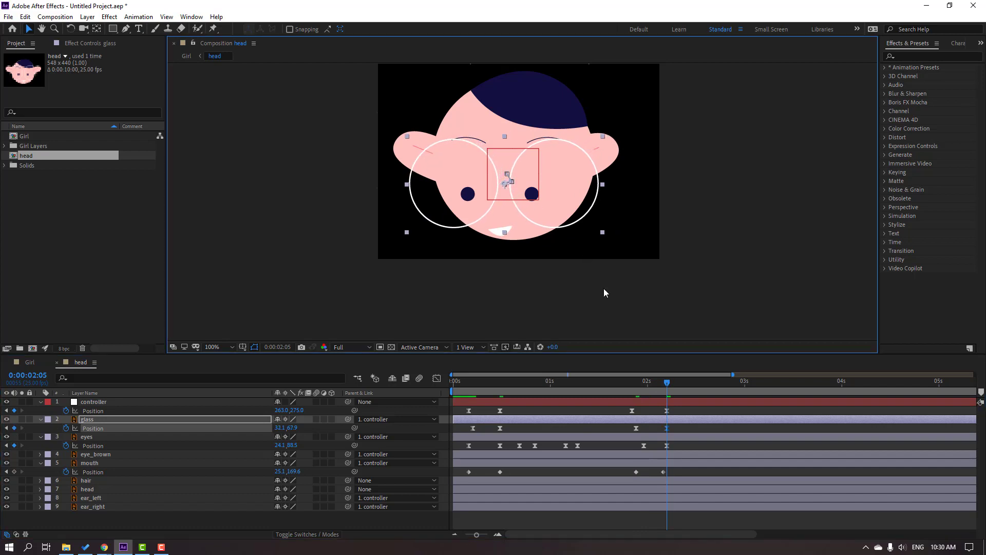
key("space")
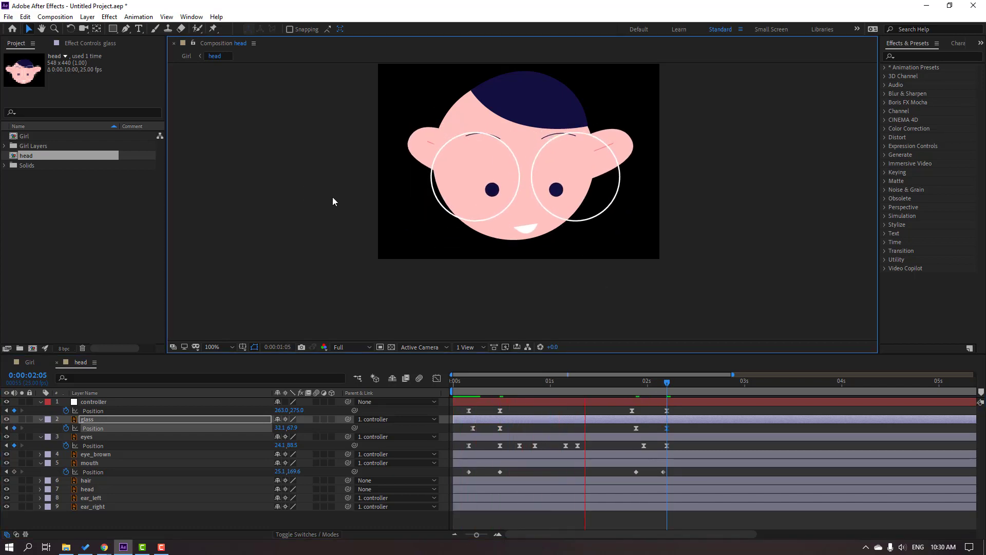
key("comma")
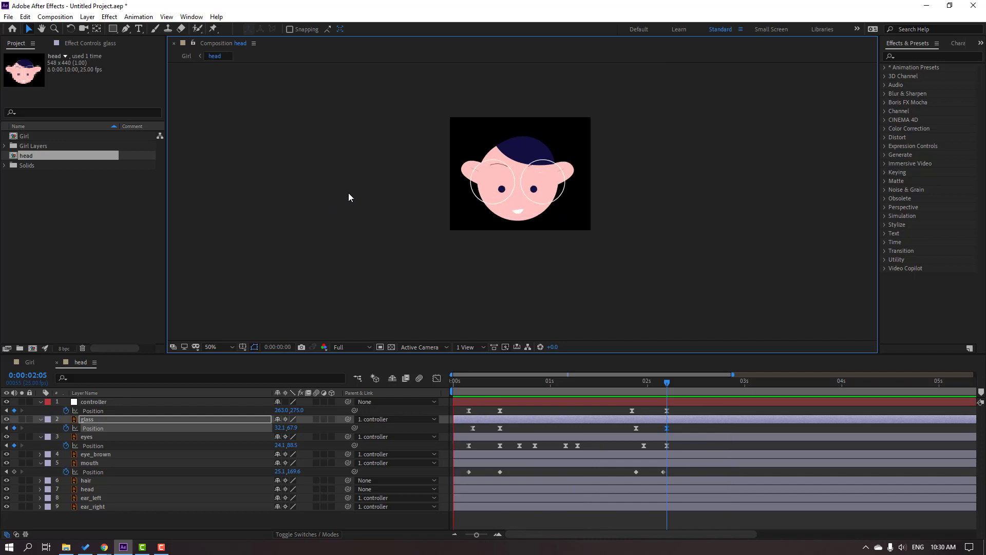
Add holding Position keyframes at 2:17 for the controller, glasses, eyes and mouth.
key("space")
left_click(706, 385)
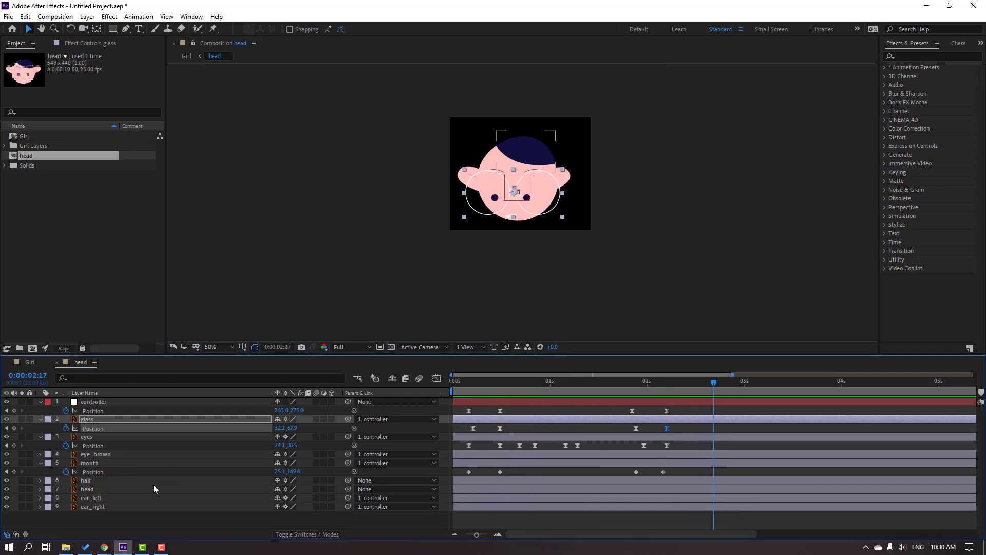
left_click(14, 411)
left_click(14, 428)
left_click(14, 446)
left_click(14, 472)
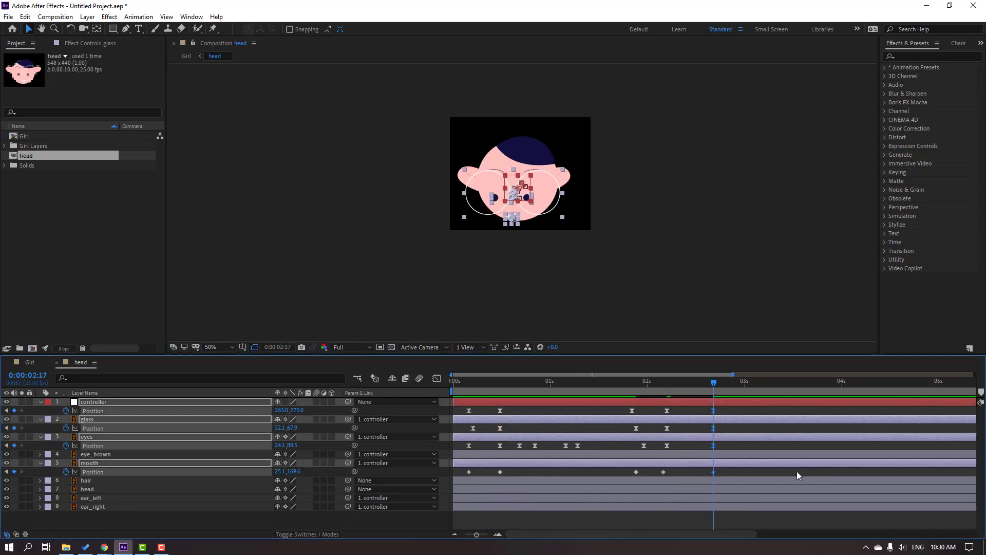
Paste the controller's and glasses' starting Position keyframes at 3:07.
left_click_drag(725, 385, 773, 388)
left_click(469, 410)
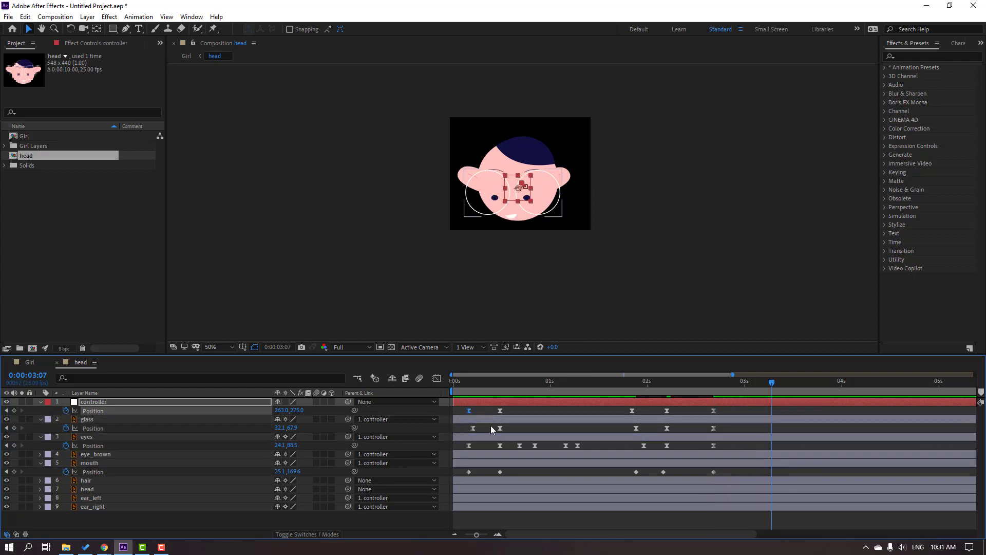
key("ctrl+c")
key("ctrl+v")
left_click(473, 428)
key("ctrl+c")
key("ctrl+v")
Paste the eyes' and mouth's starting Position keyframes at 3:07 as well.
left_click(469, 446)
key("/")
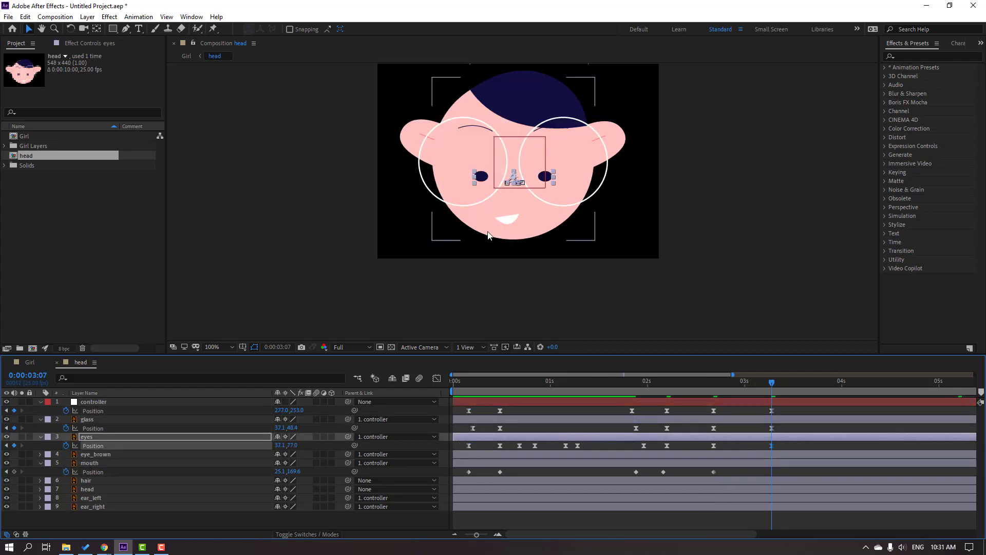
key("ctrl+c")
key("ctrl+v")
left_click(469, 472)
key("ctrl+c")
key("ctrl+v")
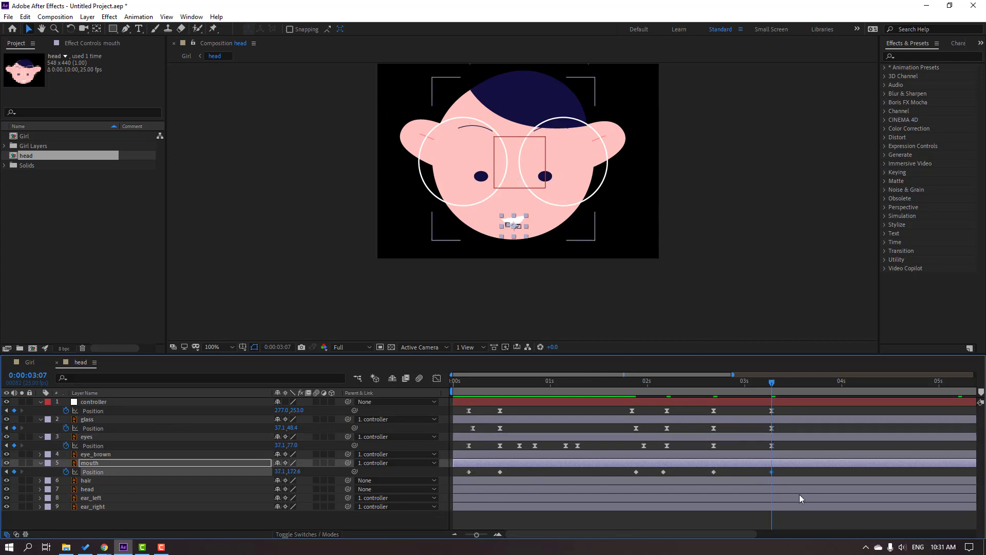
Apply Easy Ease to the mouth Position keyframes and preview the animation.
left_click_drag(491, 486, 466, 490)
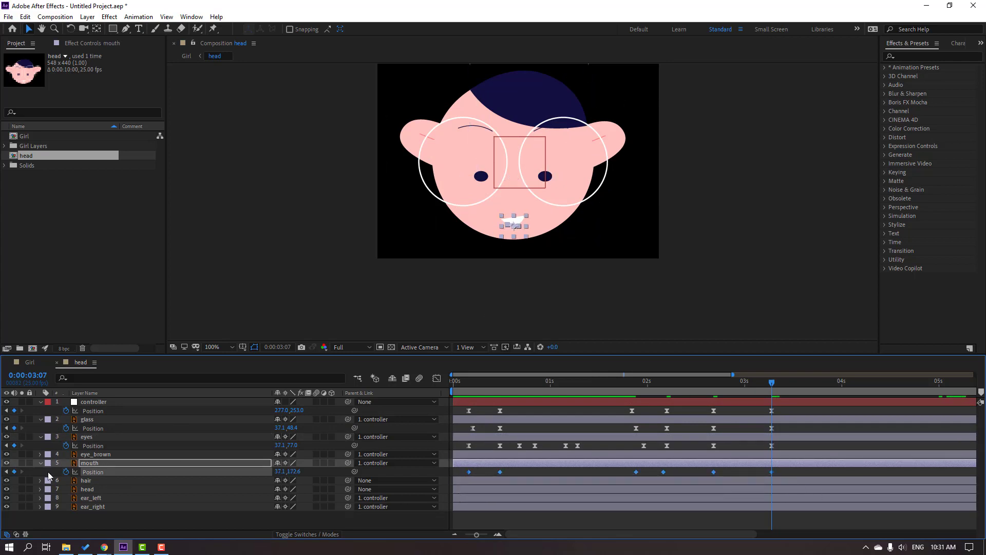
right_click(469, 471)
mouse_move(530, 465)
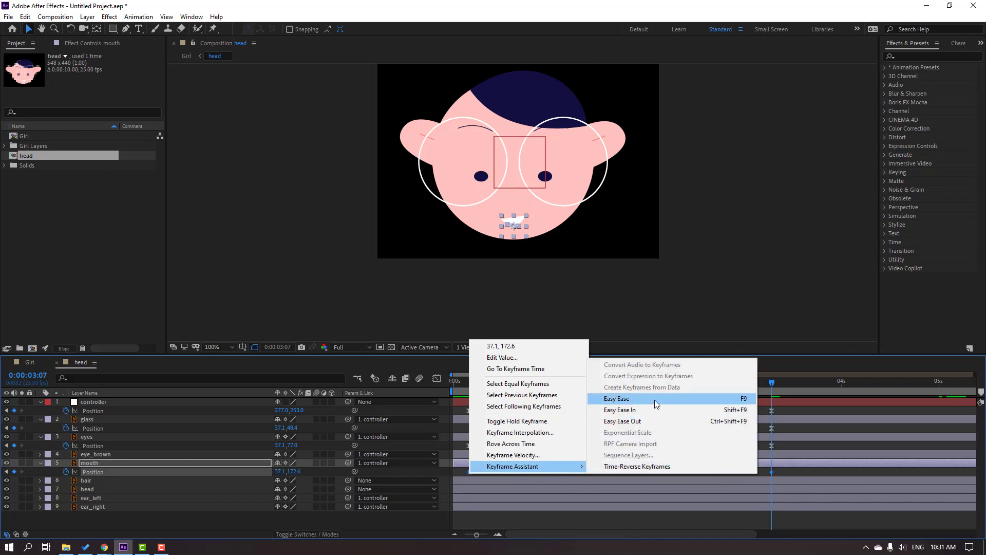
left_click(655, 400)
left_click(375, 246)
key("comma")
key("space")
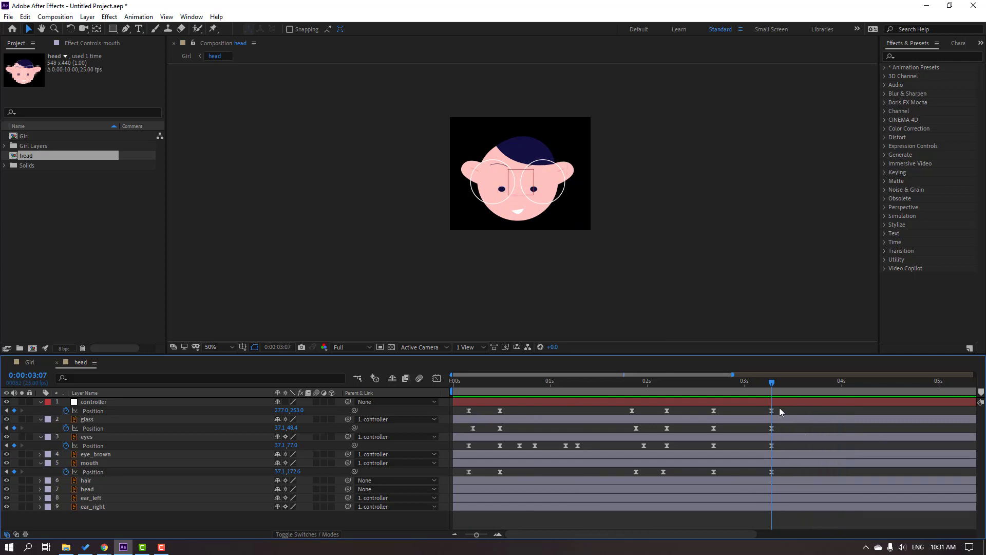
Shift the four return keyframes to about 3s, then close the head comp for Girl.
left_click_drag(779, 406, 744, 471)
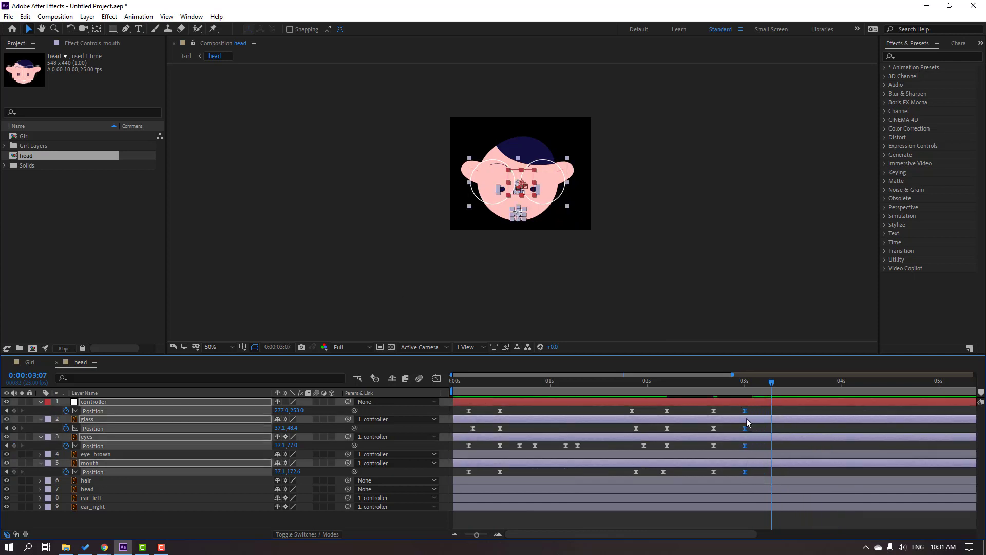
key("space")
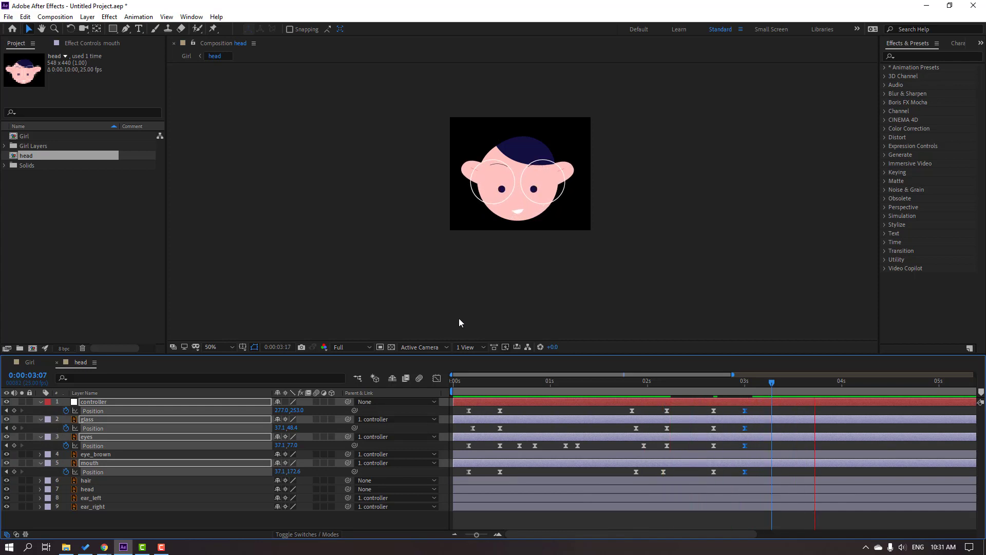
left_click_drag(760, 406, 748, 478)
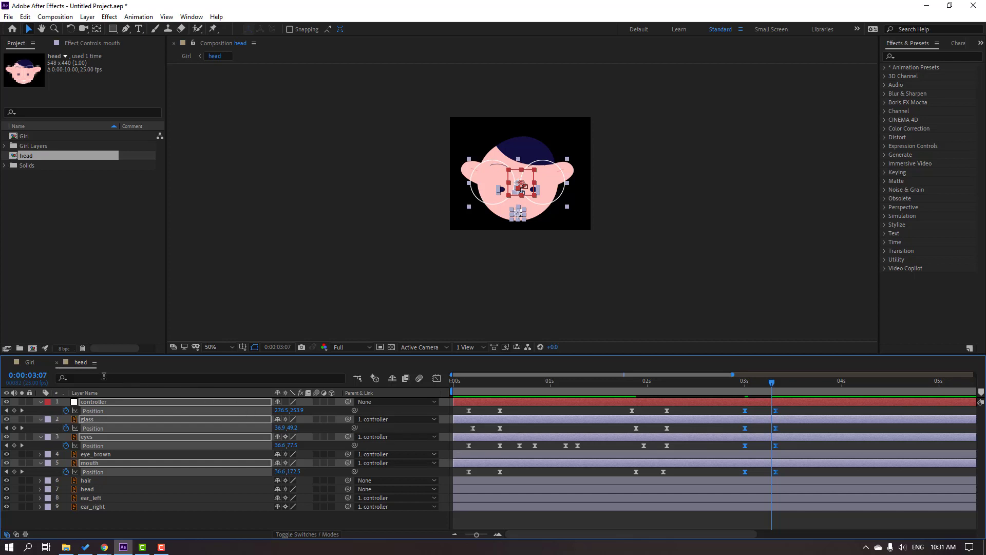
left_click(56, 363)
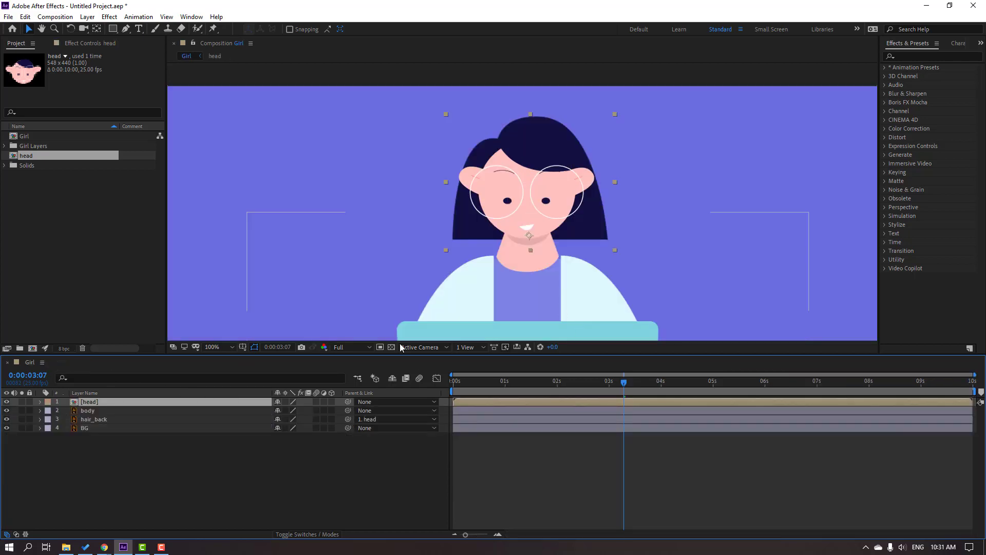
Keyframe the head's Rotation from 0° at frame 3 to 7° at frame 13, with Easy Ease.
key("r")
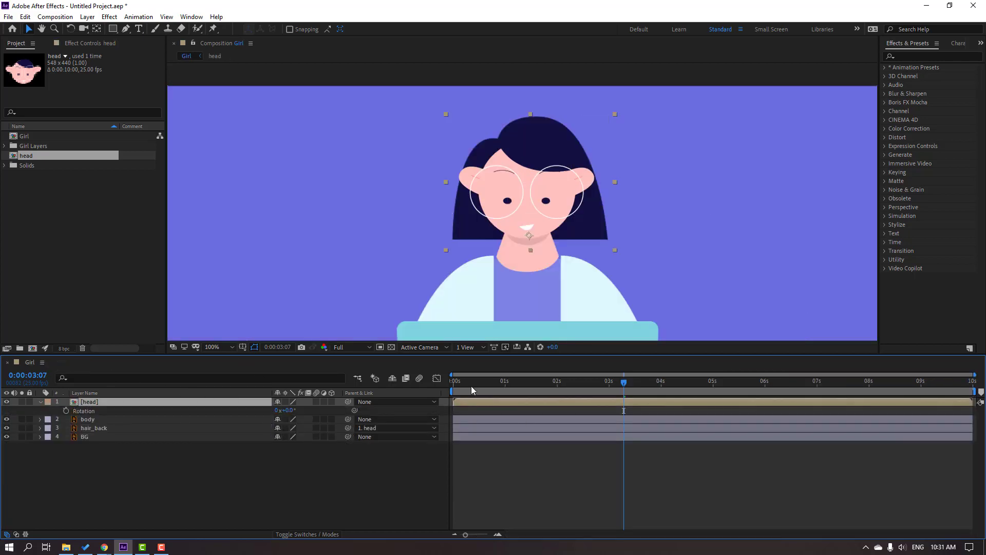
mouse_move(470, 386)
left_mouse_down()
mouse_move(454, 387)
mouse_move(480, 389)
left_mouse_up()
left_click(66, 410)
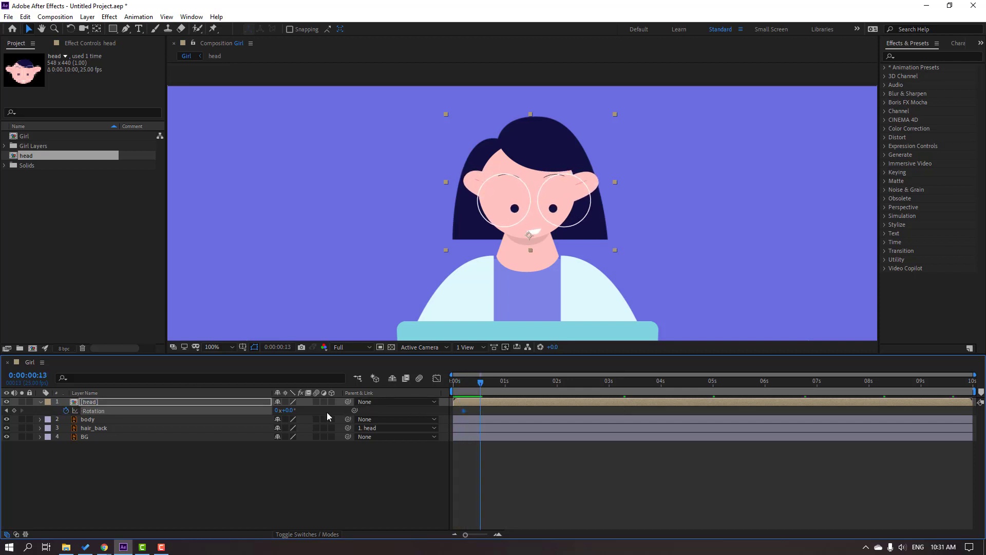
left_click_drag(291, 411, 303, 427)
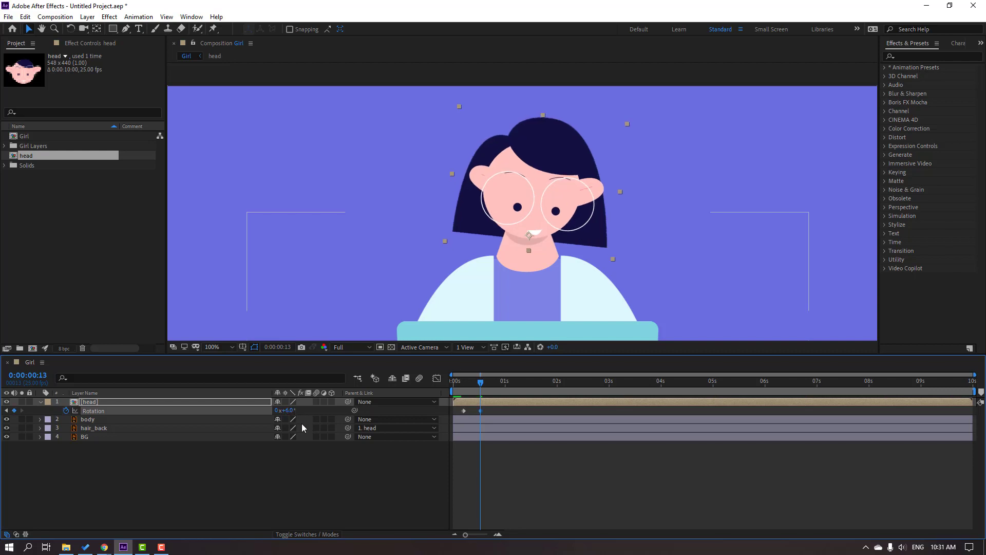
key("Return")
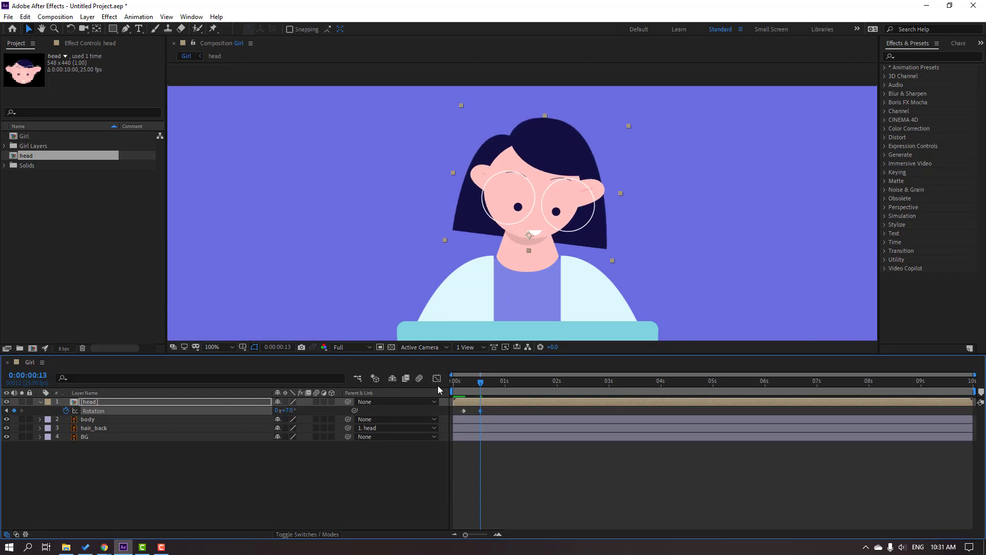
left_click(460, 385)
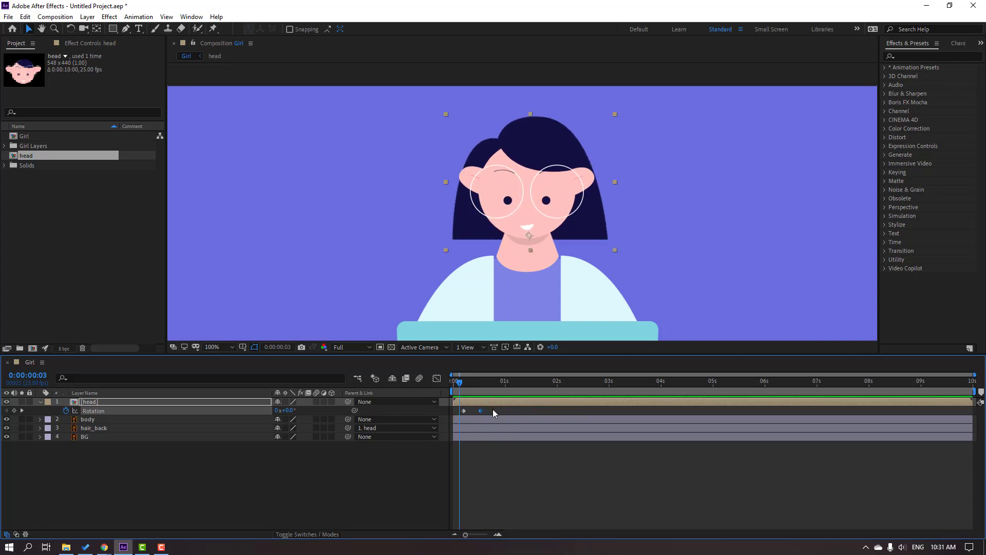
right_click(465, 411)
mouse_move(522, 406)
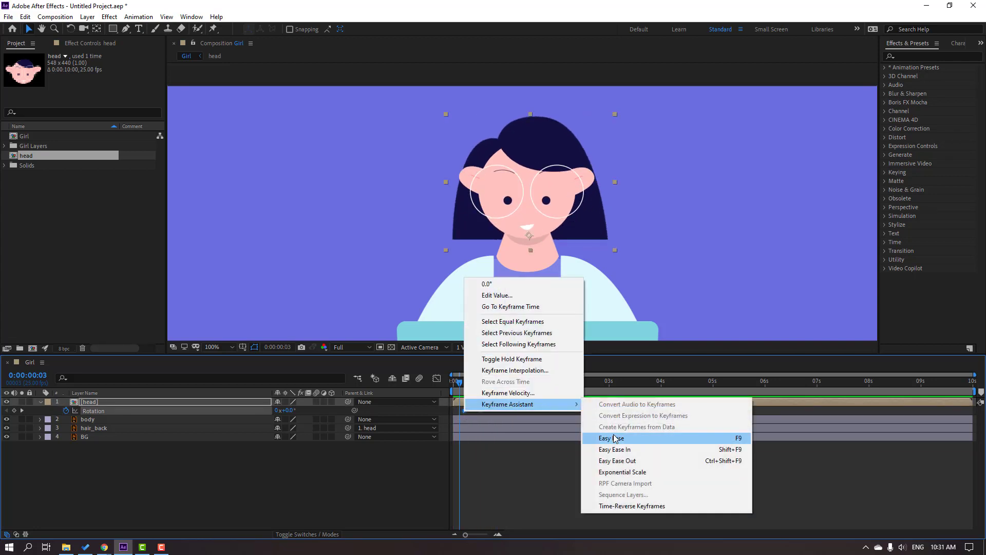
left_click(607, 438)
scroll(570, 497, "up", 5)
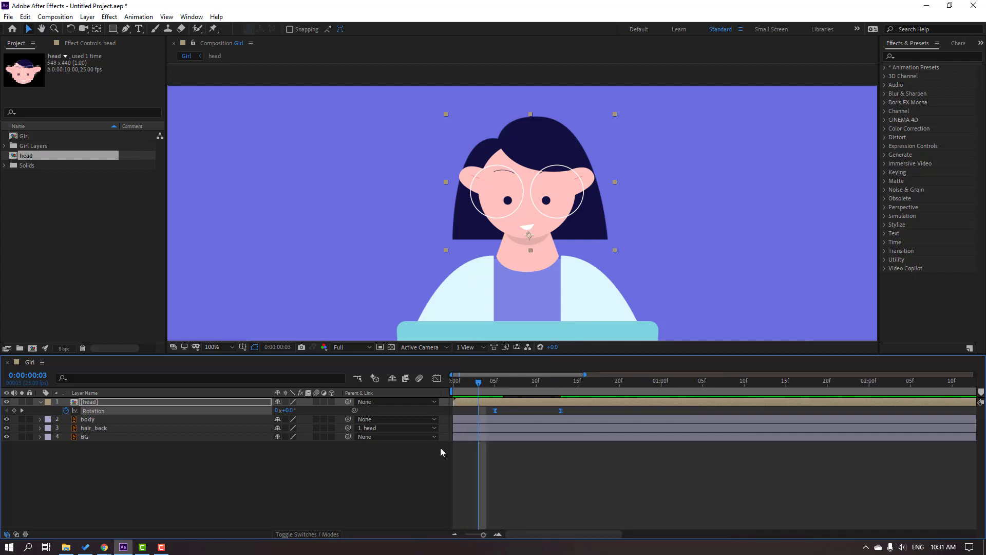
Keyframe the head's Position Y at 290, 298 and 290 on frames 5, 9 and 13.
key("shift+p")
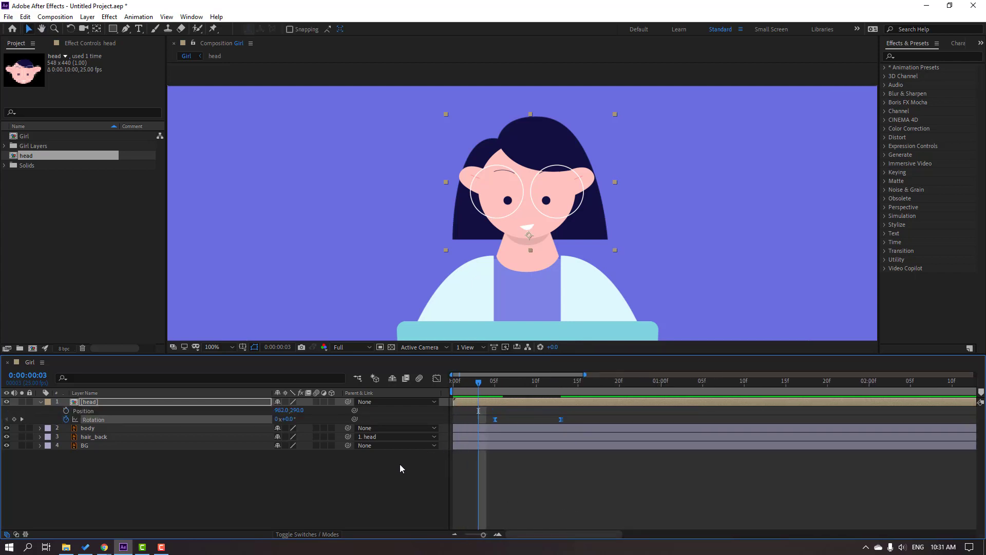
left_click(493, 382)
key("Page_Down")
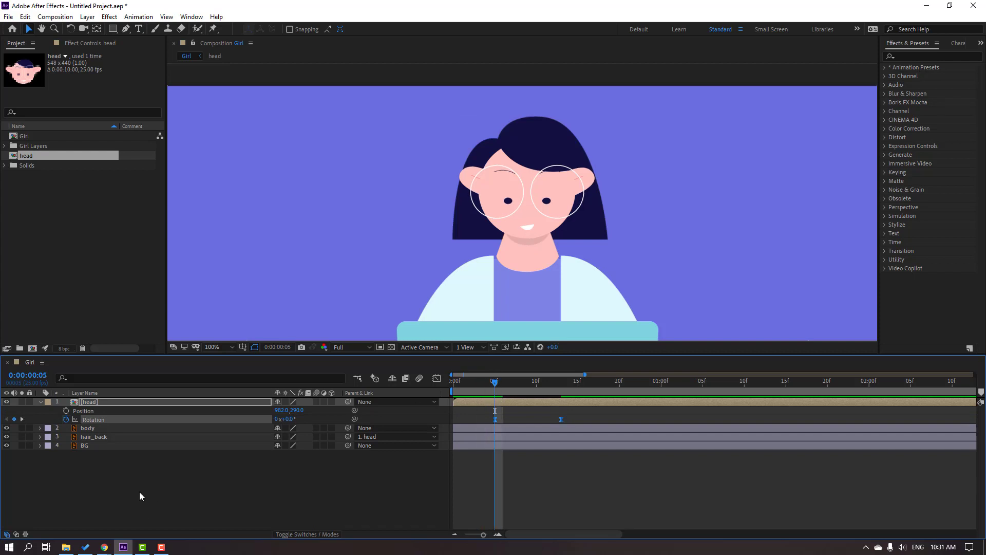
left_click(66, 410)
left_click_drag(493, 396, 529, 390)
key("Down")
key("Down")
key("Down")
key("Down")
key("Down")
key("Down")
key("Down")
key("Down")
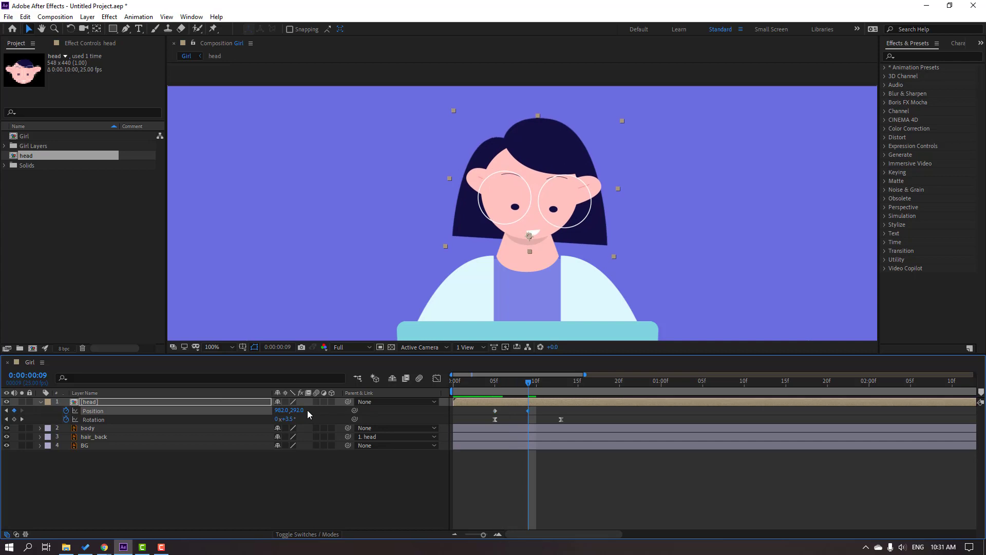
left_click_drag(530, 384, 562, 384)
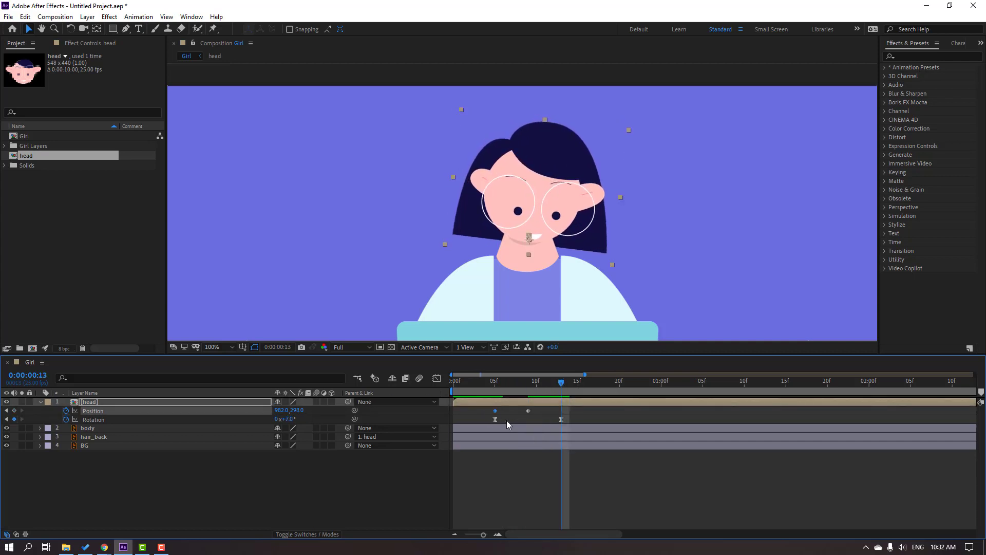
key("Up")
key("Up")
key("Up")
key("Up")
key("Up")
key("Up")
key("Up")
key("Up")
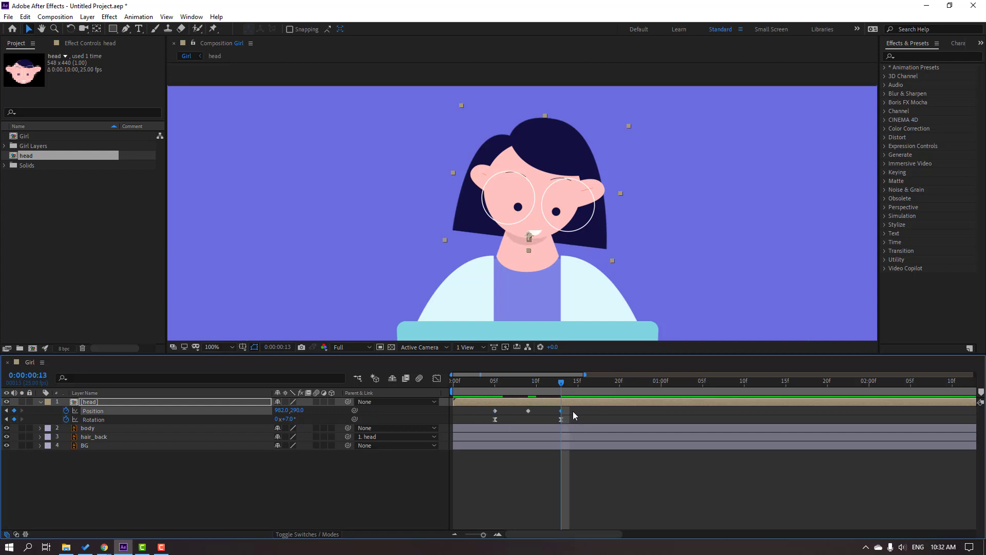
Apply Easy Ease to the three head Position keyframes.
left_click(575, 410)
left_click_drag(574, 410, 476, 408)
right_click(495, 411)
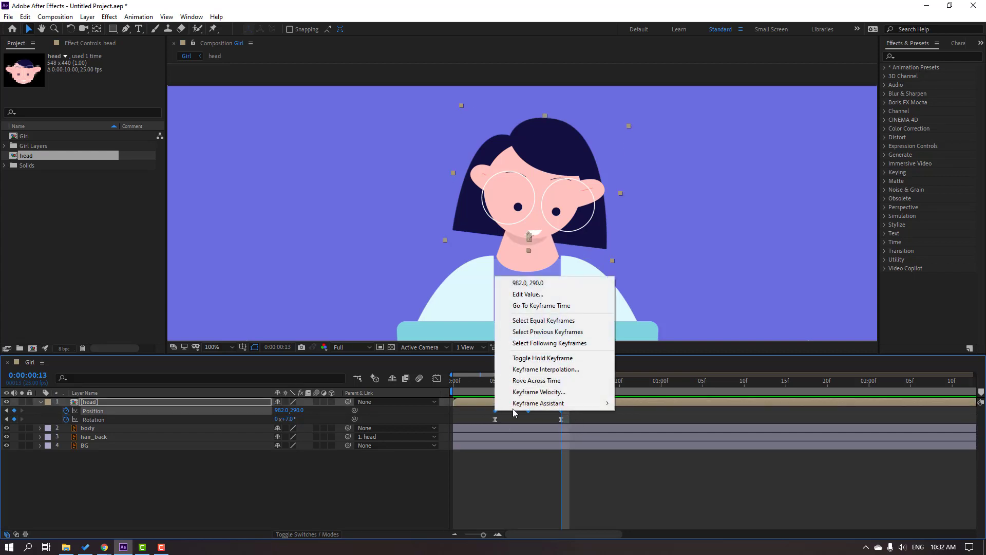
mouse_move(552, 405)
left_click(643, 437)
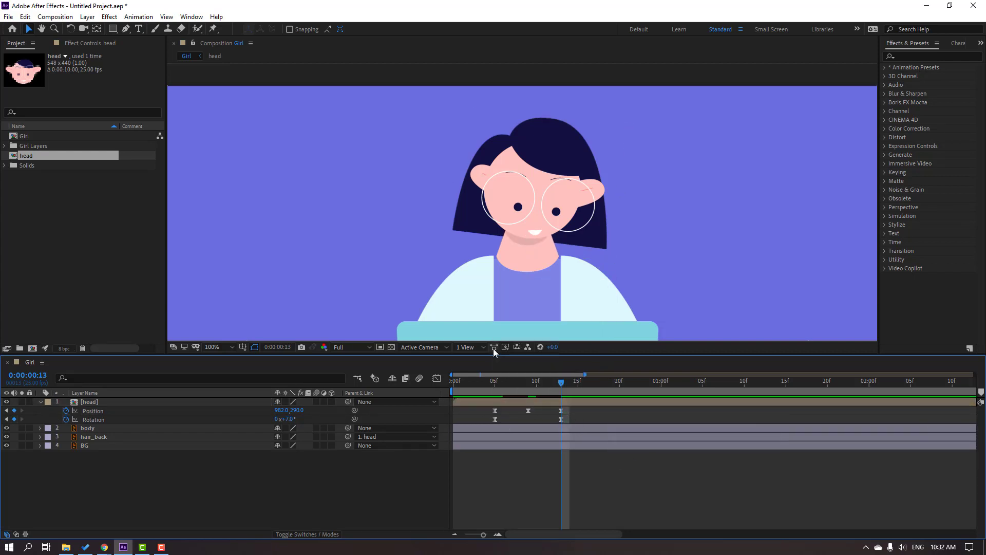
Preview the head bob, then add a Rotation keyframe at frame 17 holding 7°.
key("space")
left_click_drag(562, 388, 620, 388)
key("comma")
key("space")
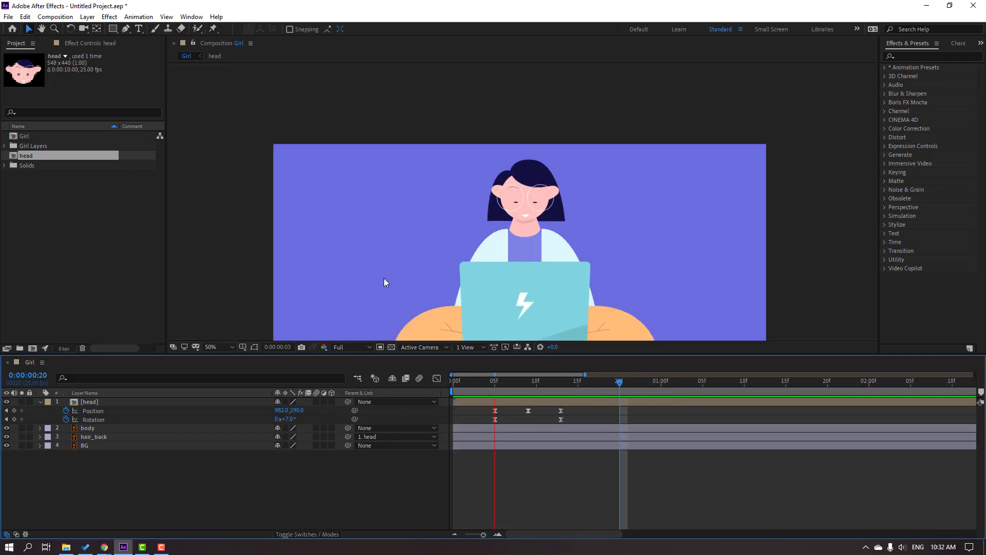
left_click(562, 385)
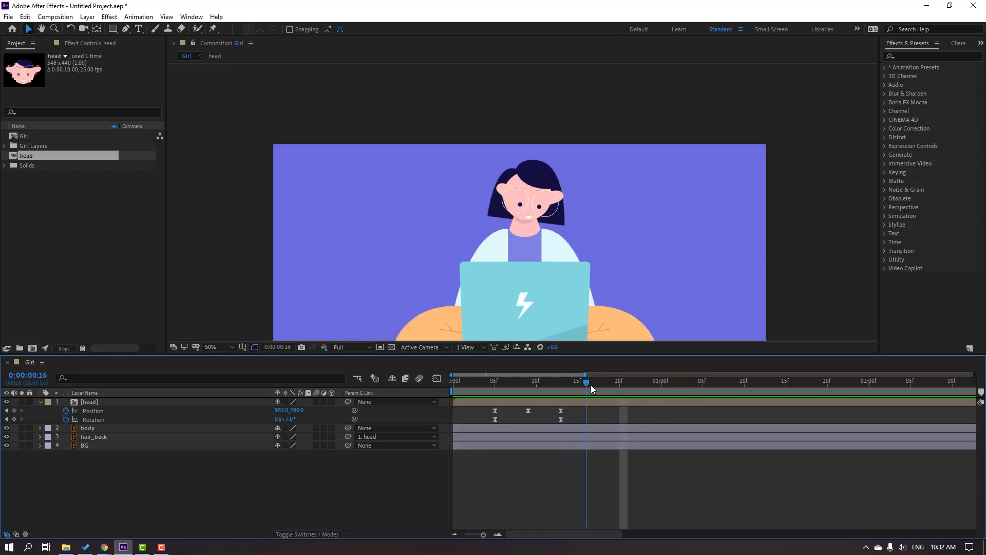
left_click_drag(591, 385, 613, 388)
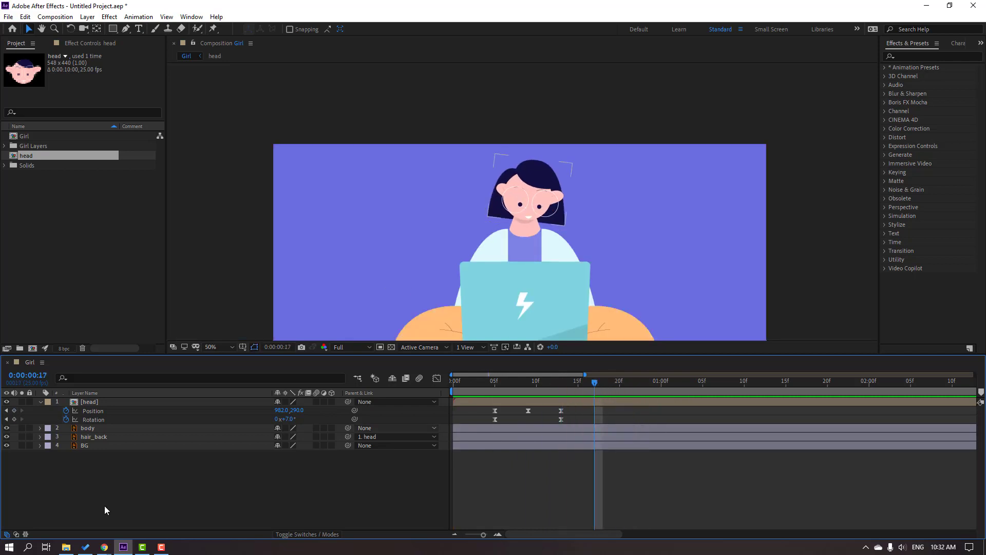
left_click(14, 419)
Set head Rotation keys of 8° at frame 21 and 6° at 1:07 and 1:21.
key("period")
key("period")
key("period")
key("period")
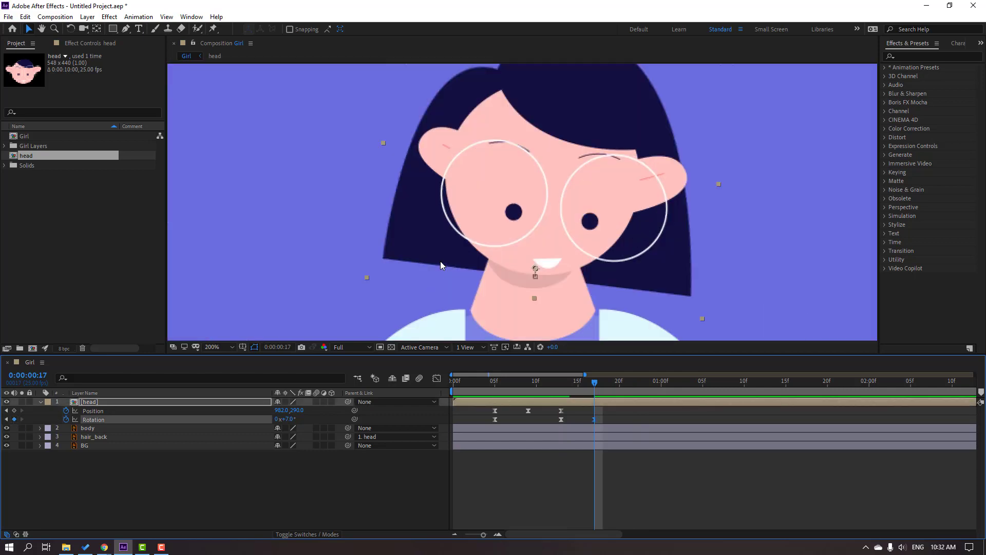
left_click_drag(597, 382, 628, 382)
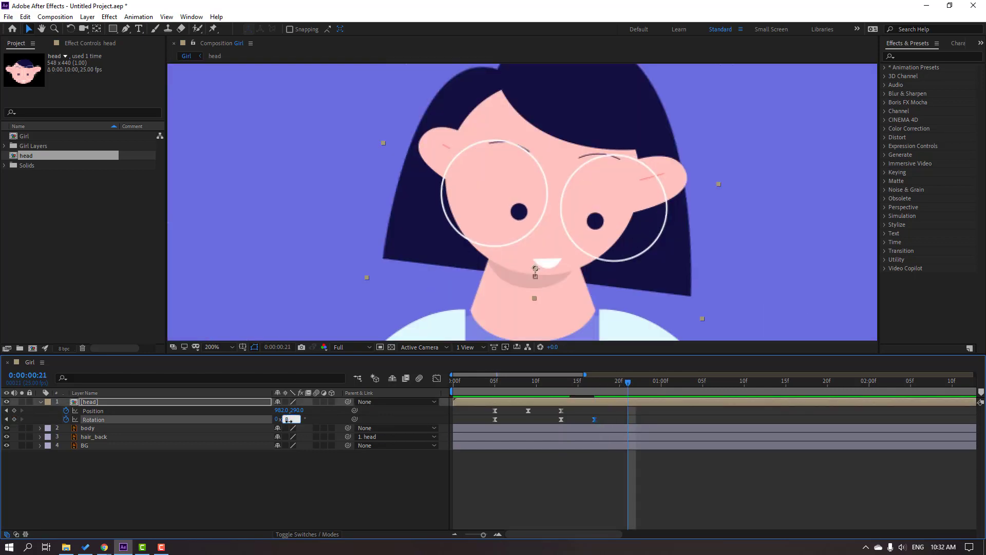
key("Return")
left_click_drag(585, 383, 695, 390)
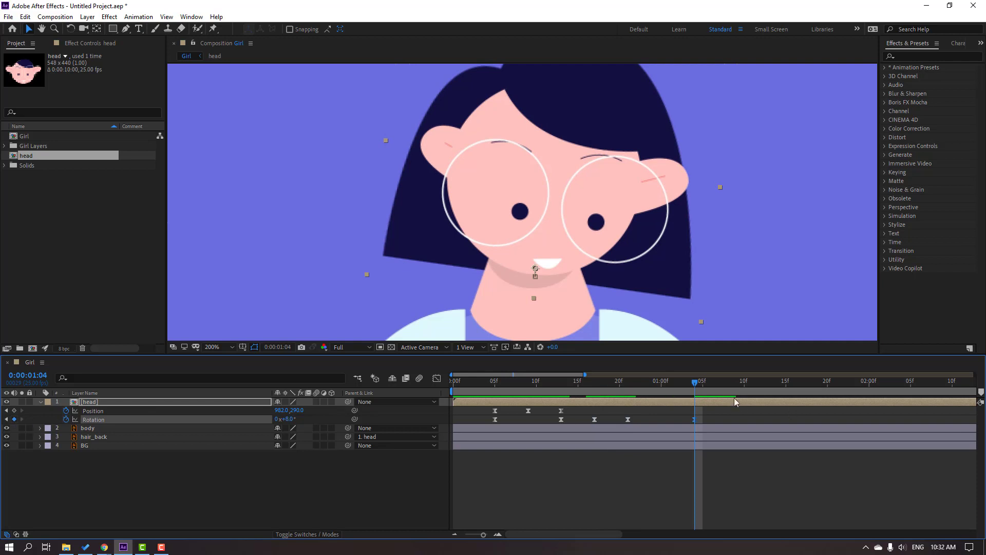
left_click_drag(699, 384, 718, 386)
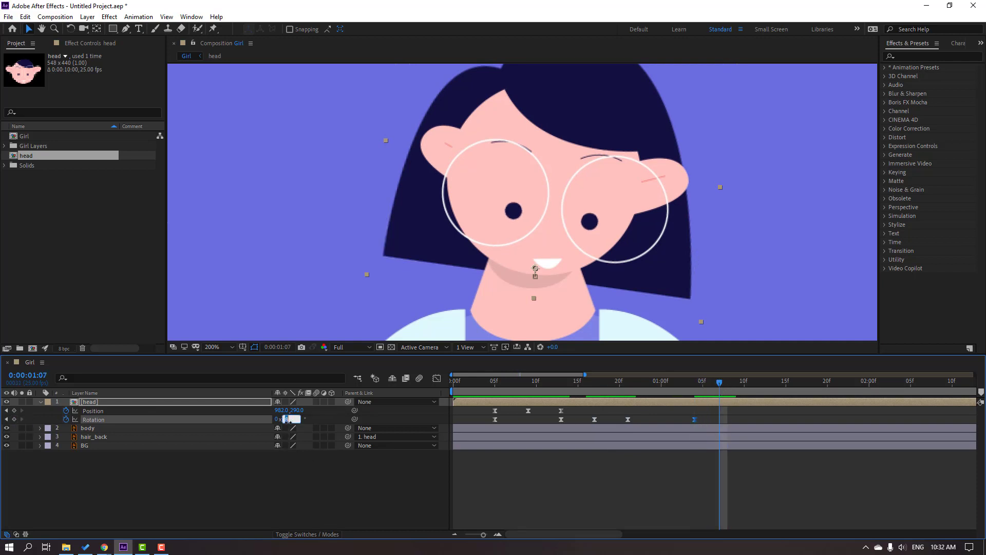
key("Return")
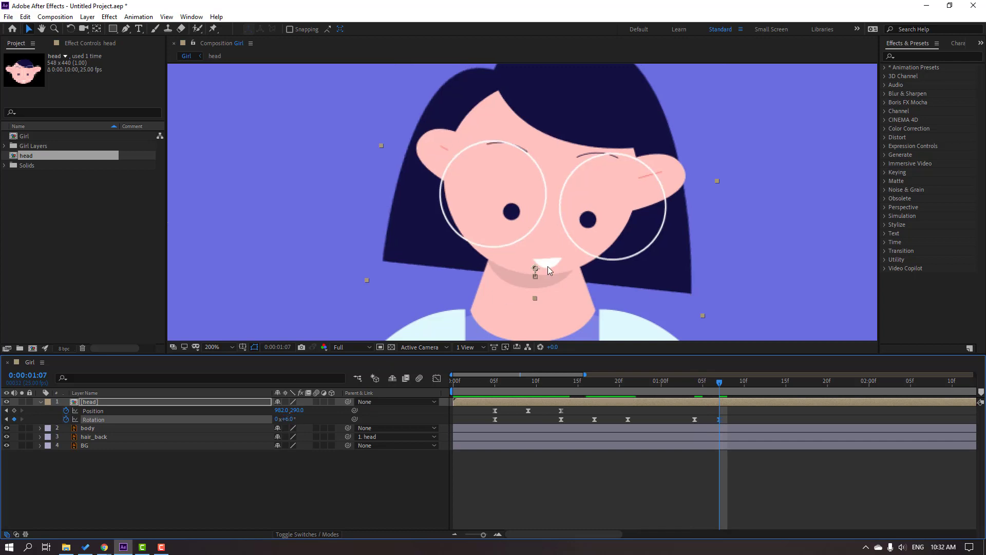
left_click_drag(692, 392, 836, 382)
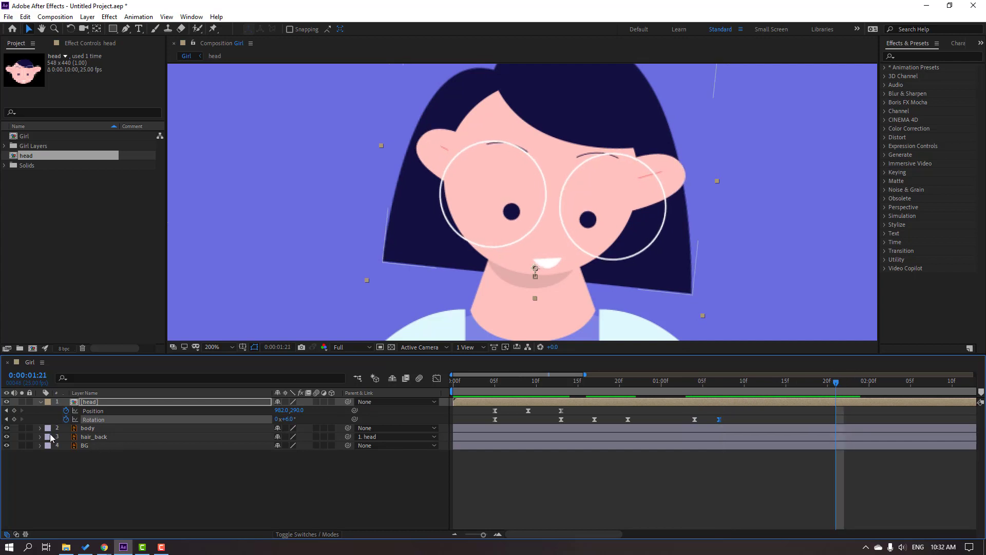
left_click(14, 419)
Add a head Rotation keyframe of -6° at 2:03.
left_click_drag(667, 286, 569, 286)
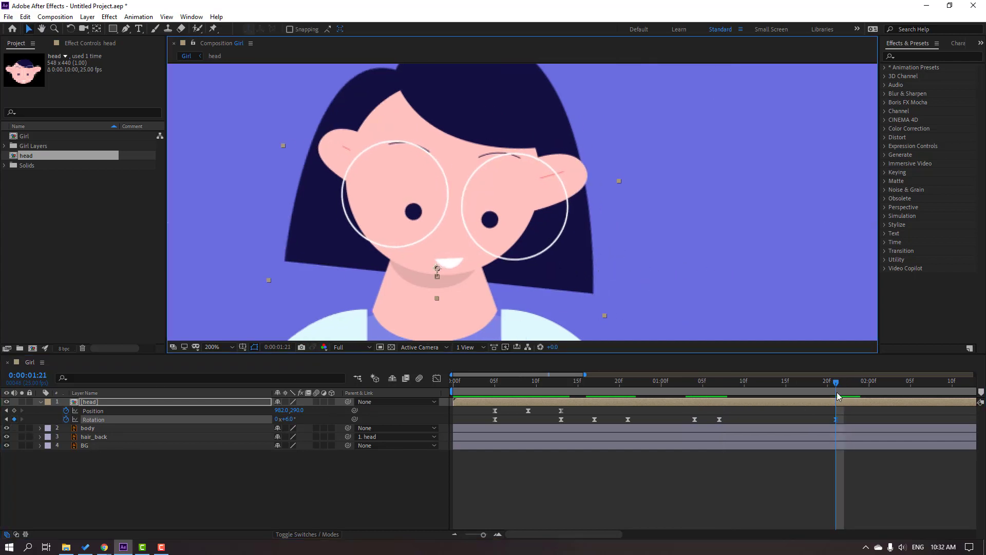
left_click(845, 384)
left_click_drag(854, 384, 894, 383)
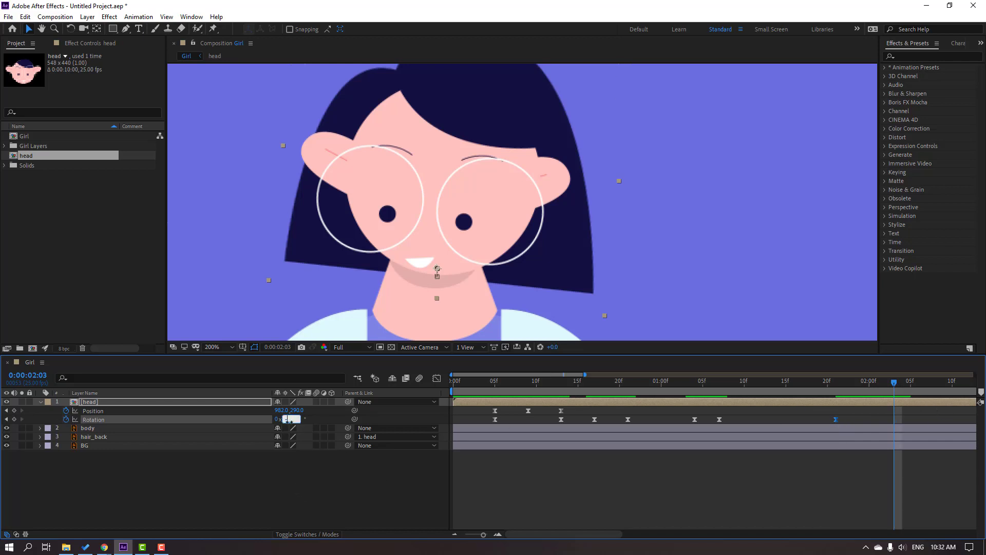
type("-6")
key("Return")
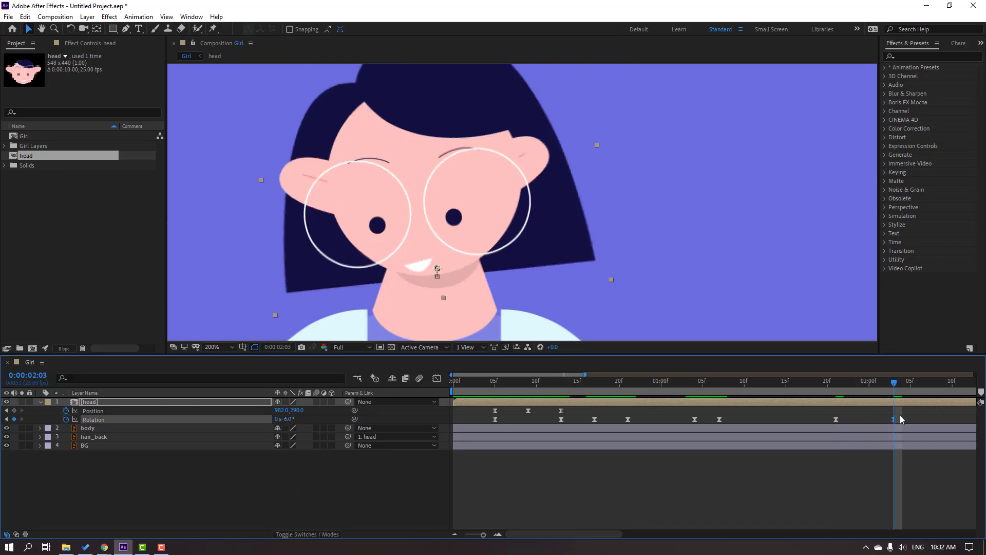
mouse_move(827, 384)
left_mouse_down()
mouse_move(902, 384)
mouse_move(836, 385)
left_mouse_up()
Copy the three Position keyframes and paste the head bob again at 1:21.
left_click_drag(571, 412, 488, 407)
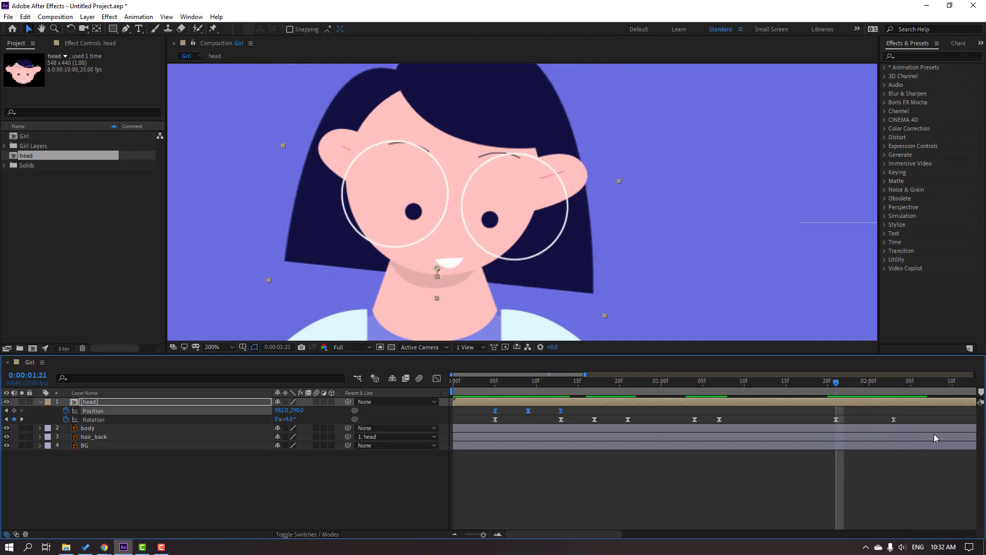
key("ctrl+c")
key("ctrl+v")
left_click(895, 419)
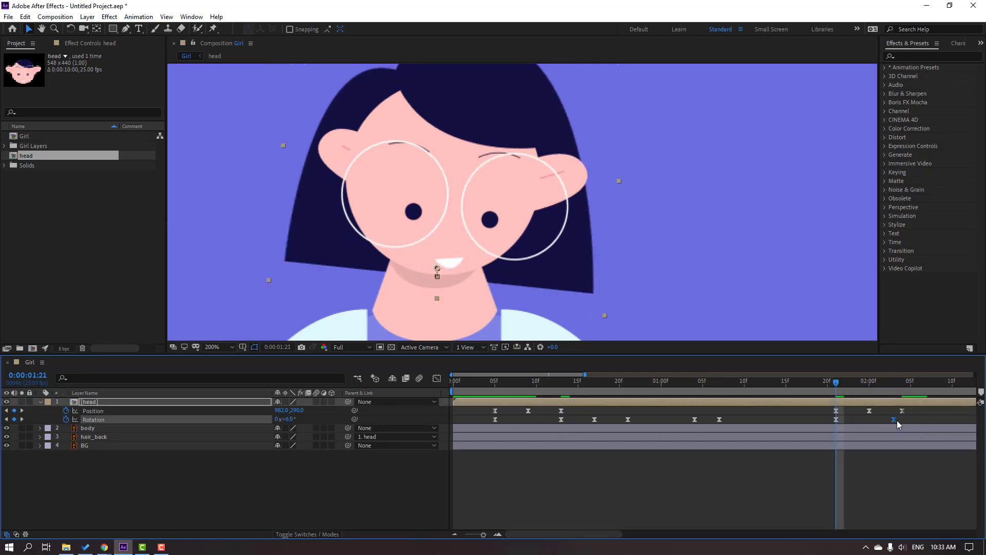
mouse_move(819, 384)
left_mouse_down()
mouse_move(910, 386)
mouse_move(821, 394)
left_mouse_up()
scroll(801, 492, "down", 5)
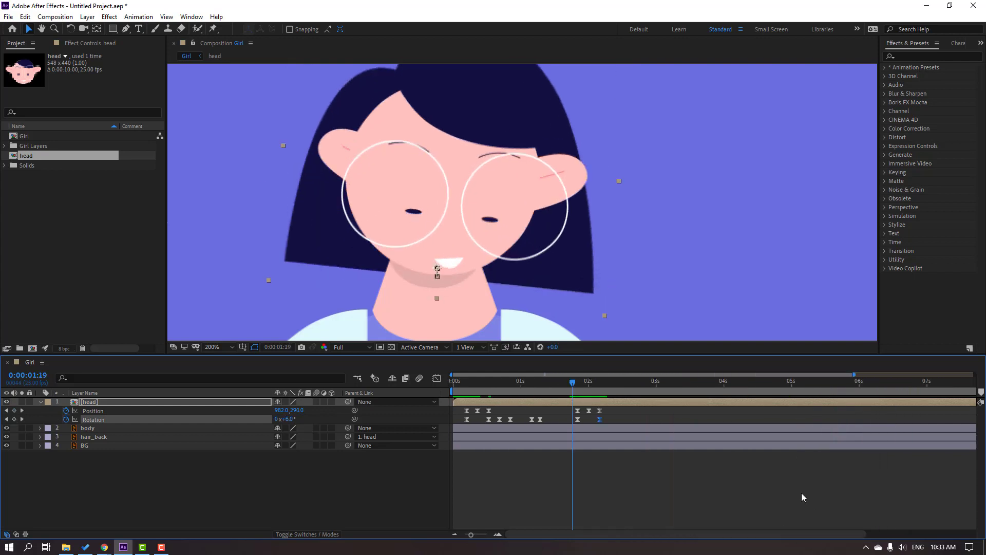
Add a Rotation key at 3:02 and bring the head back to 0° at 3:11.
left_click(554, 384)
left_click_drag(554, 382, 613, 383)
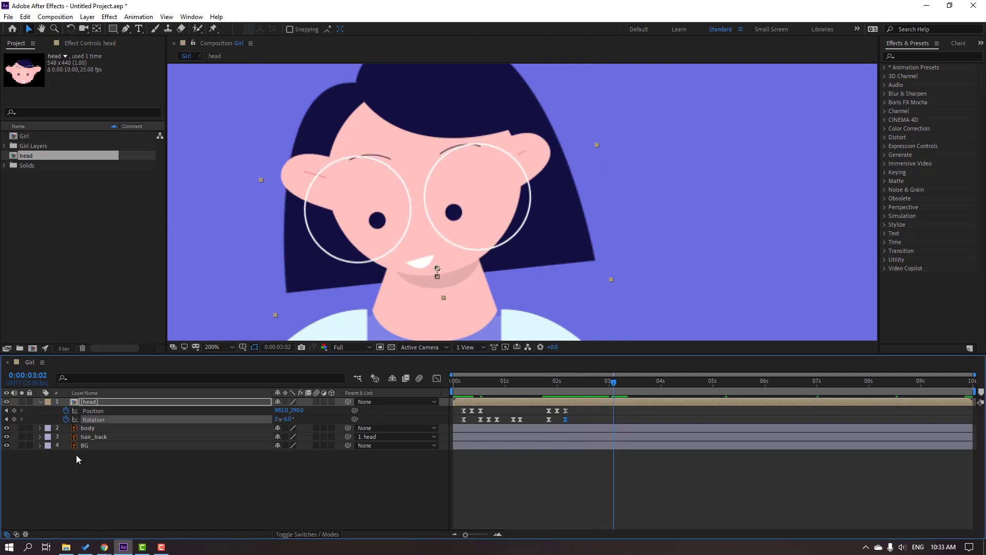
left_click(14, 419)
key("Page_Down")
key("Page_Down")
key("Page_Down")
key("Page_Down")
key("Page_Down")
key("Page_Down")
key("Page_Down")
key("Page_Down")
key("Page_Down")
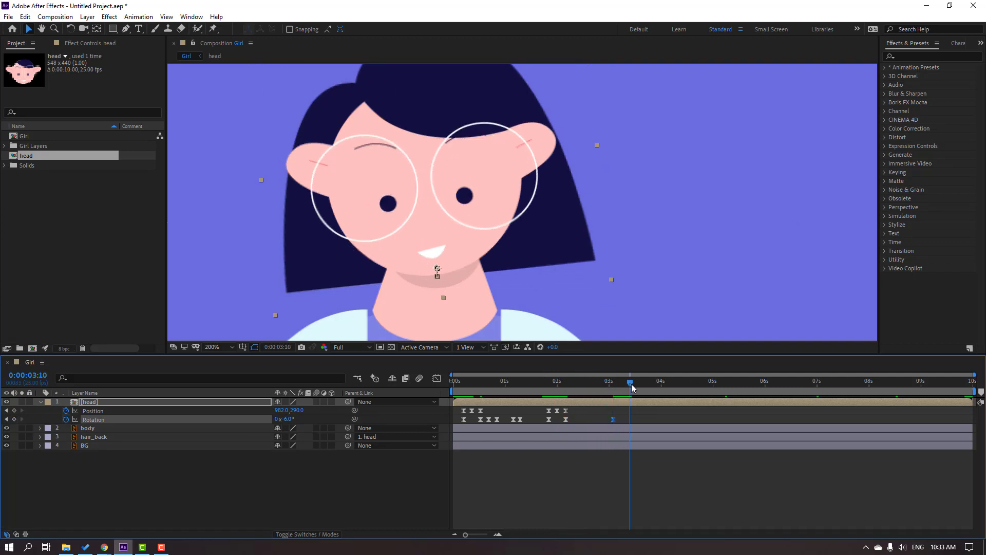
key("Return")
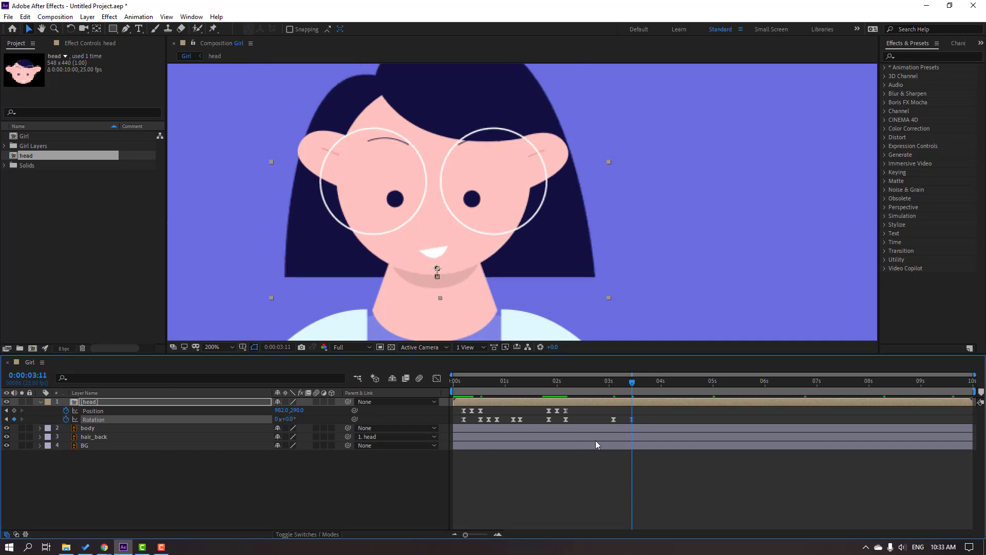
Paste another head bob on Position and shift it slightly later.
left_click(646, 412)
left_click(645, 403)
key("ctrl+v")
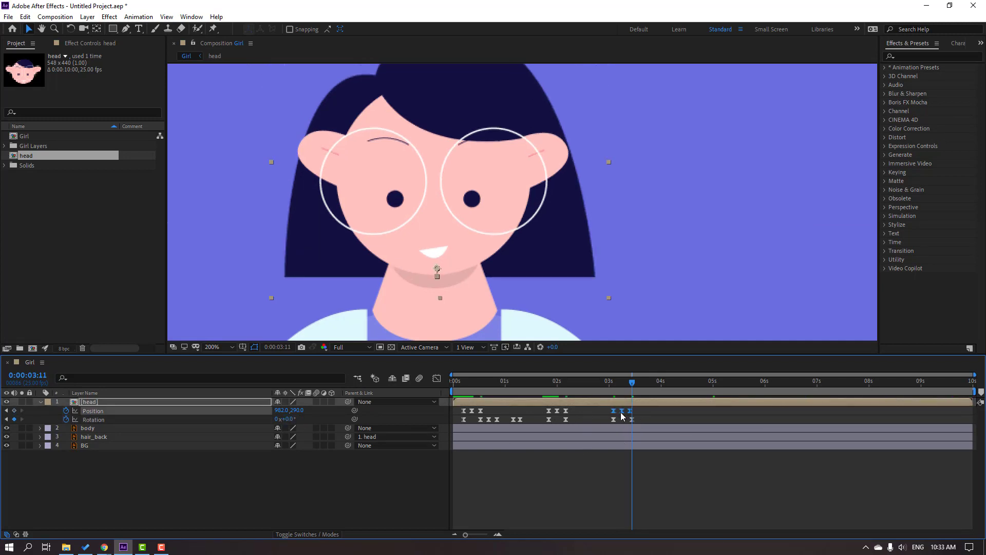
left_click_drag(621, 410, 645, 384)
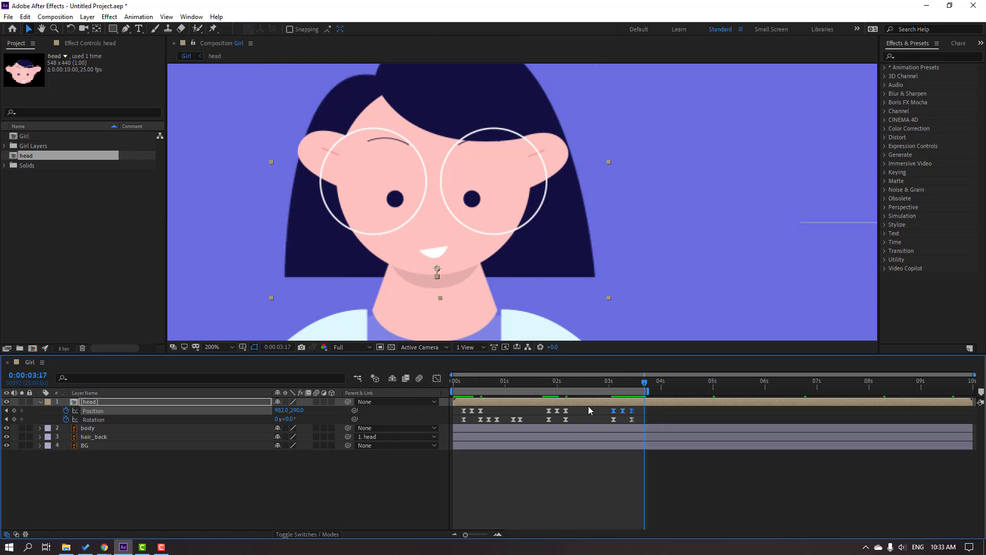
Deselect the head layer and fit the whole Girl composition in the viewer.
left_click(734, 476)
key("shift+slash")
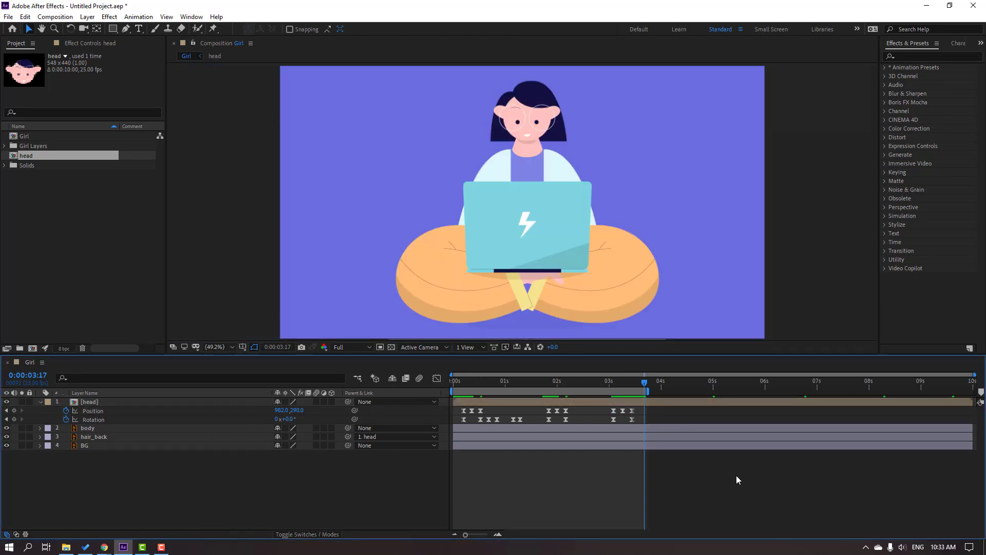